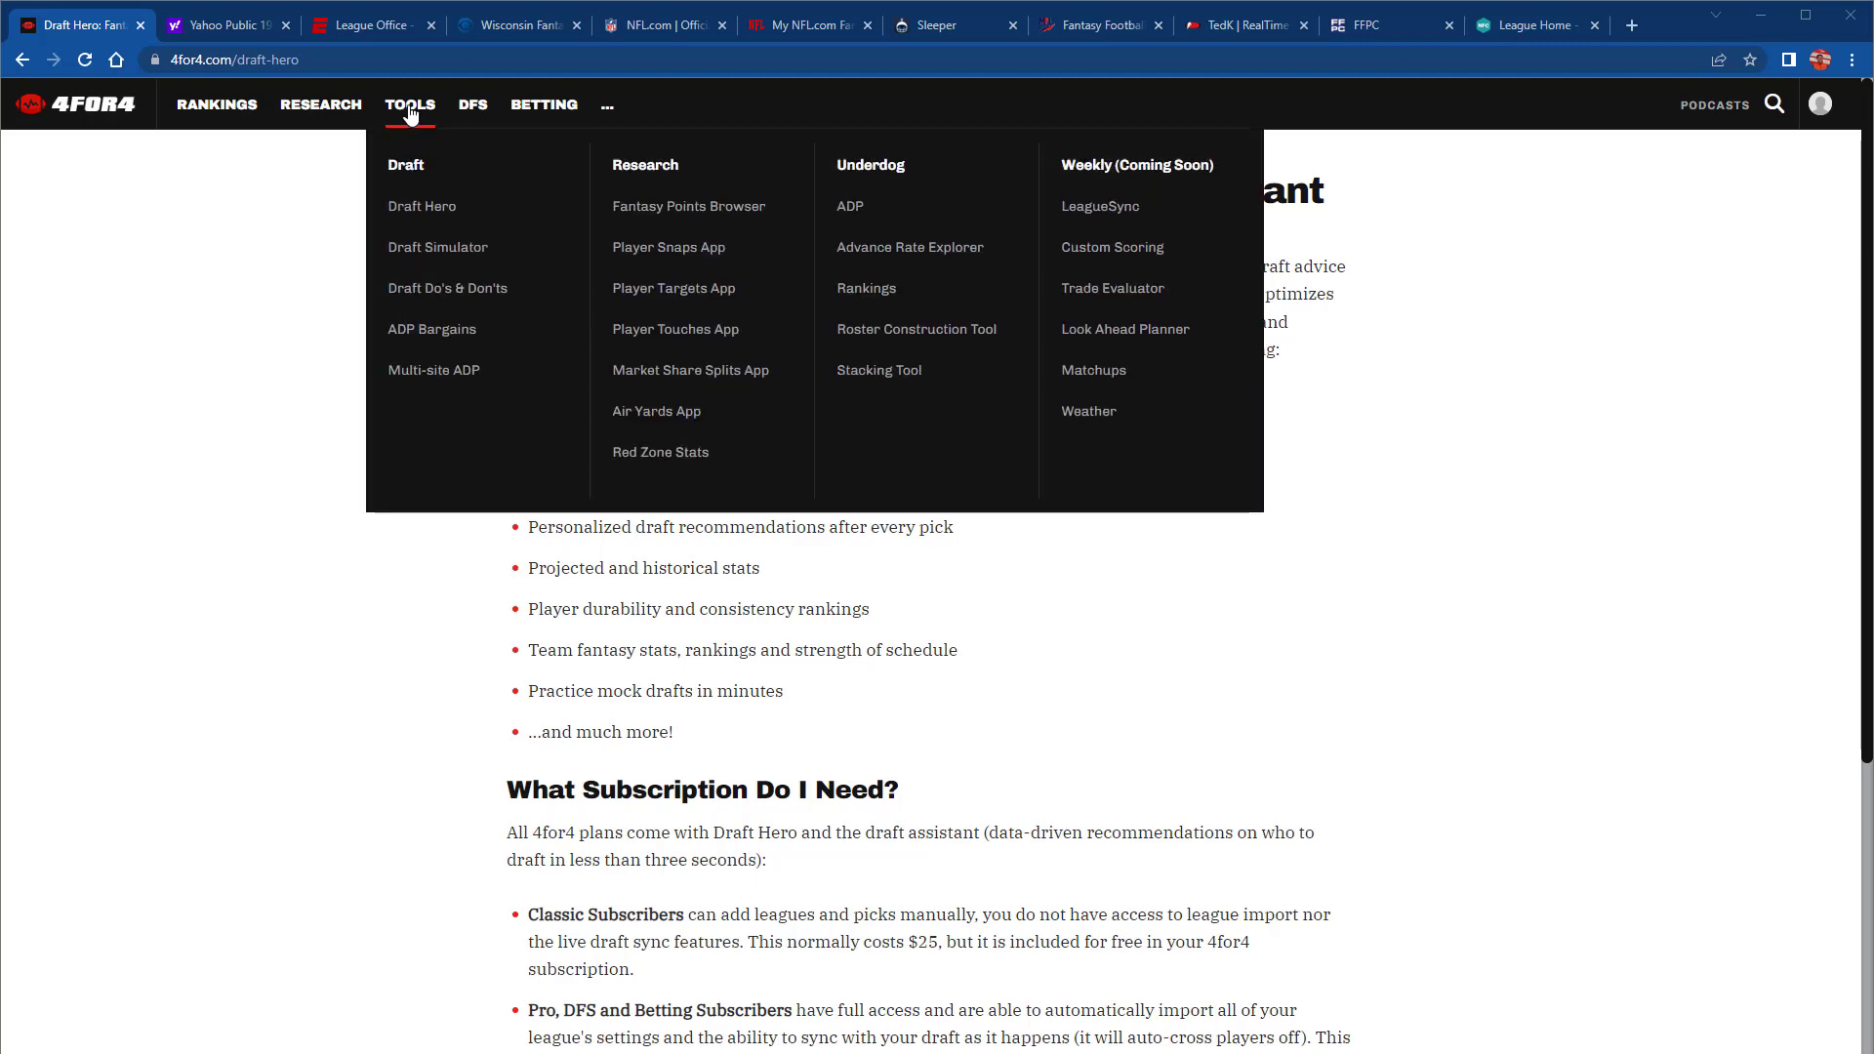
From the 4for4 Draft Hero page, launch Draft Hero to its Demo League 2022 dashboard
click(436, 214)
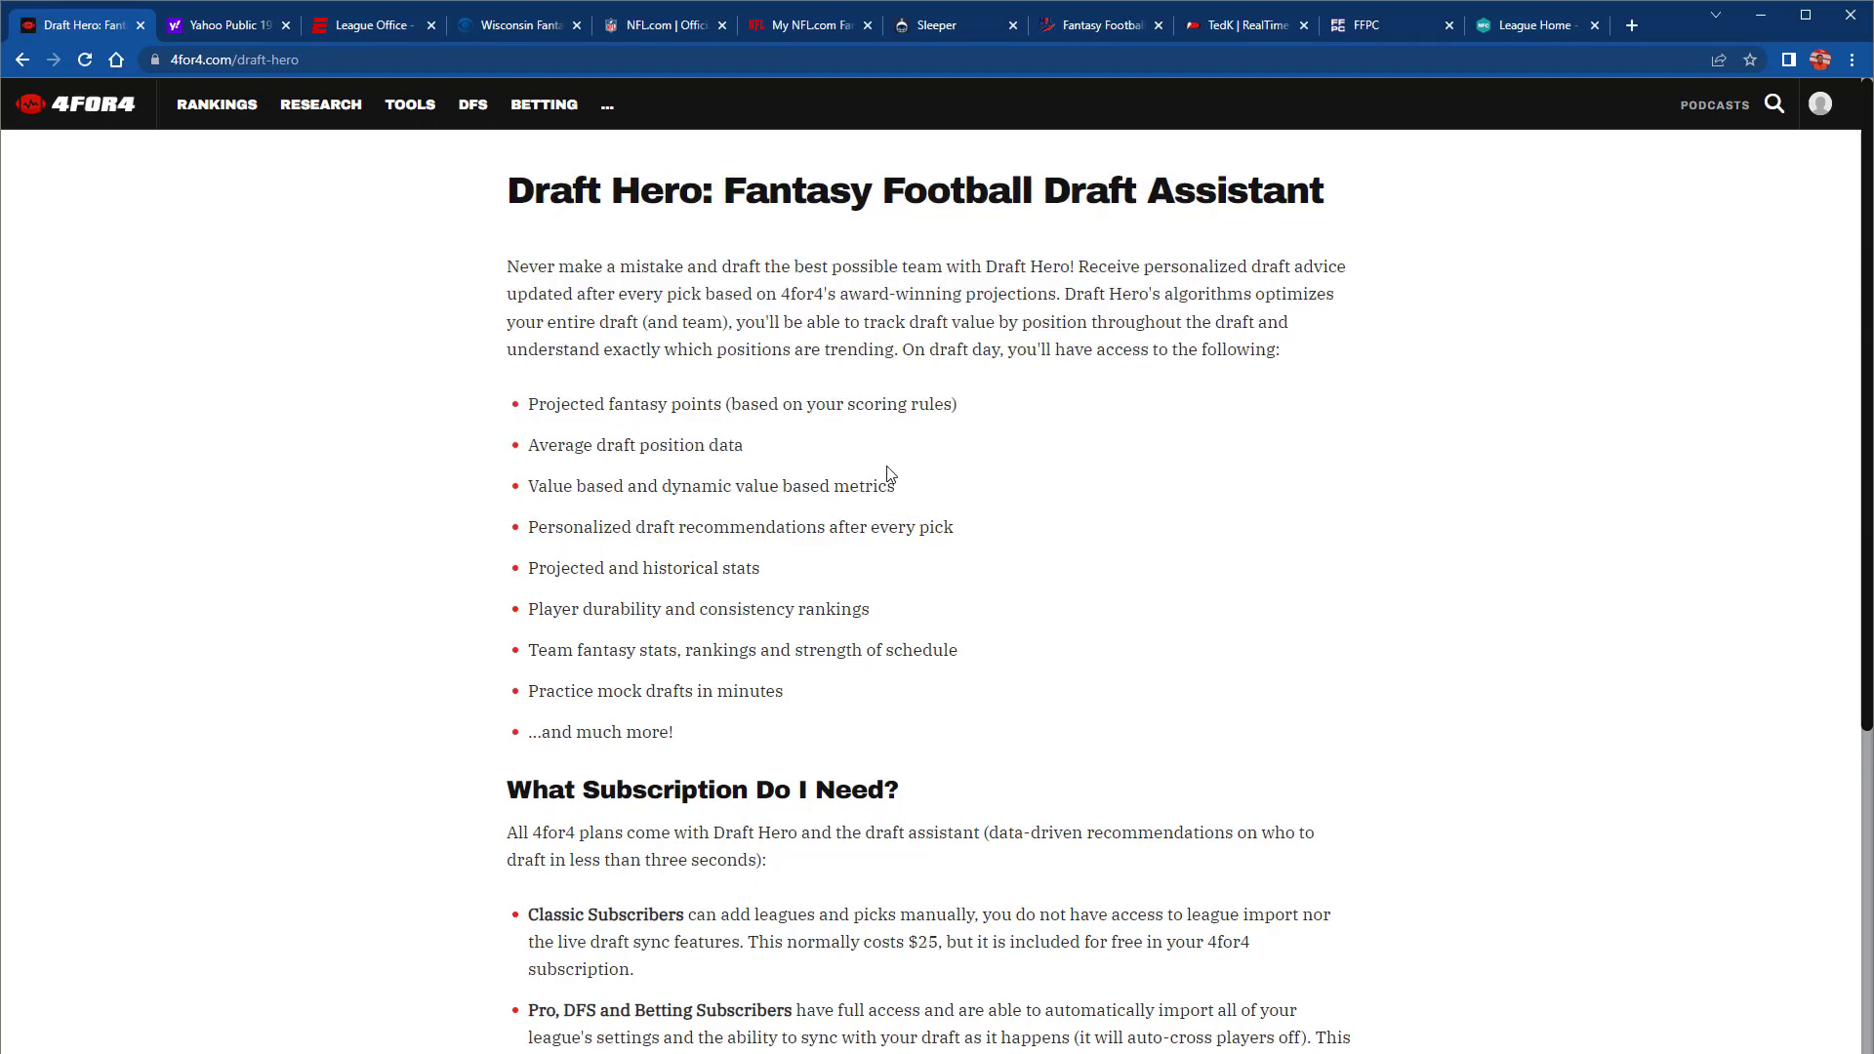
scroll(1009, 585, down, 3)
scroll(1009, 586, down, 2)
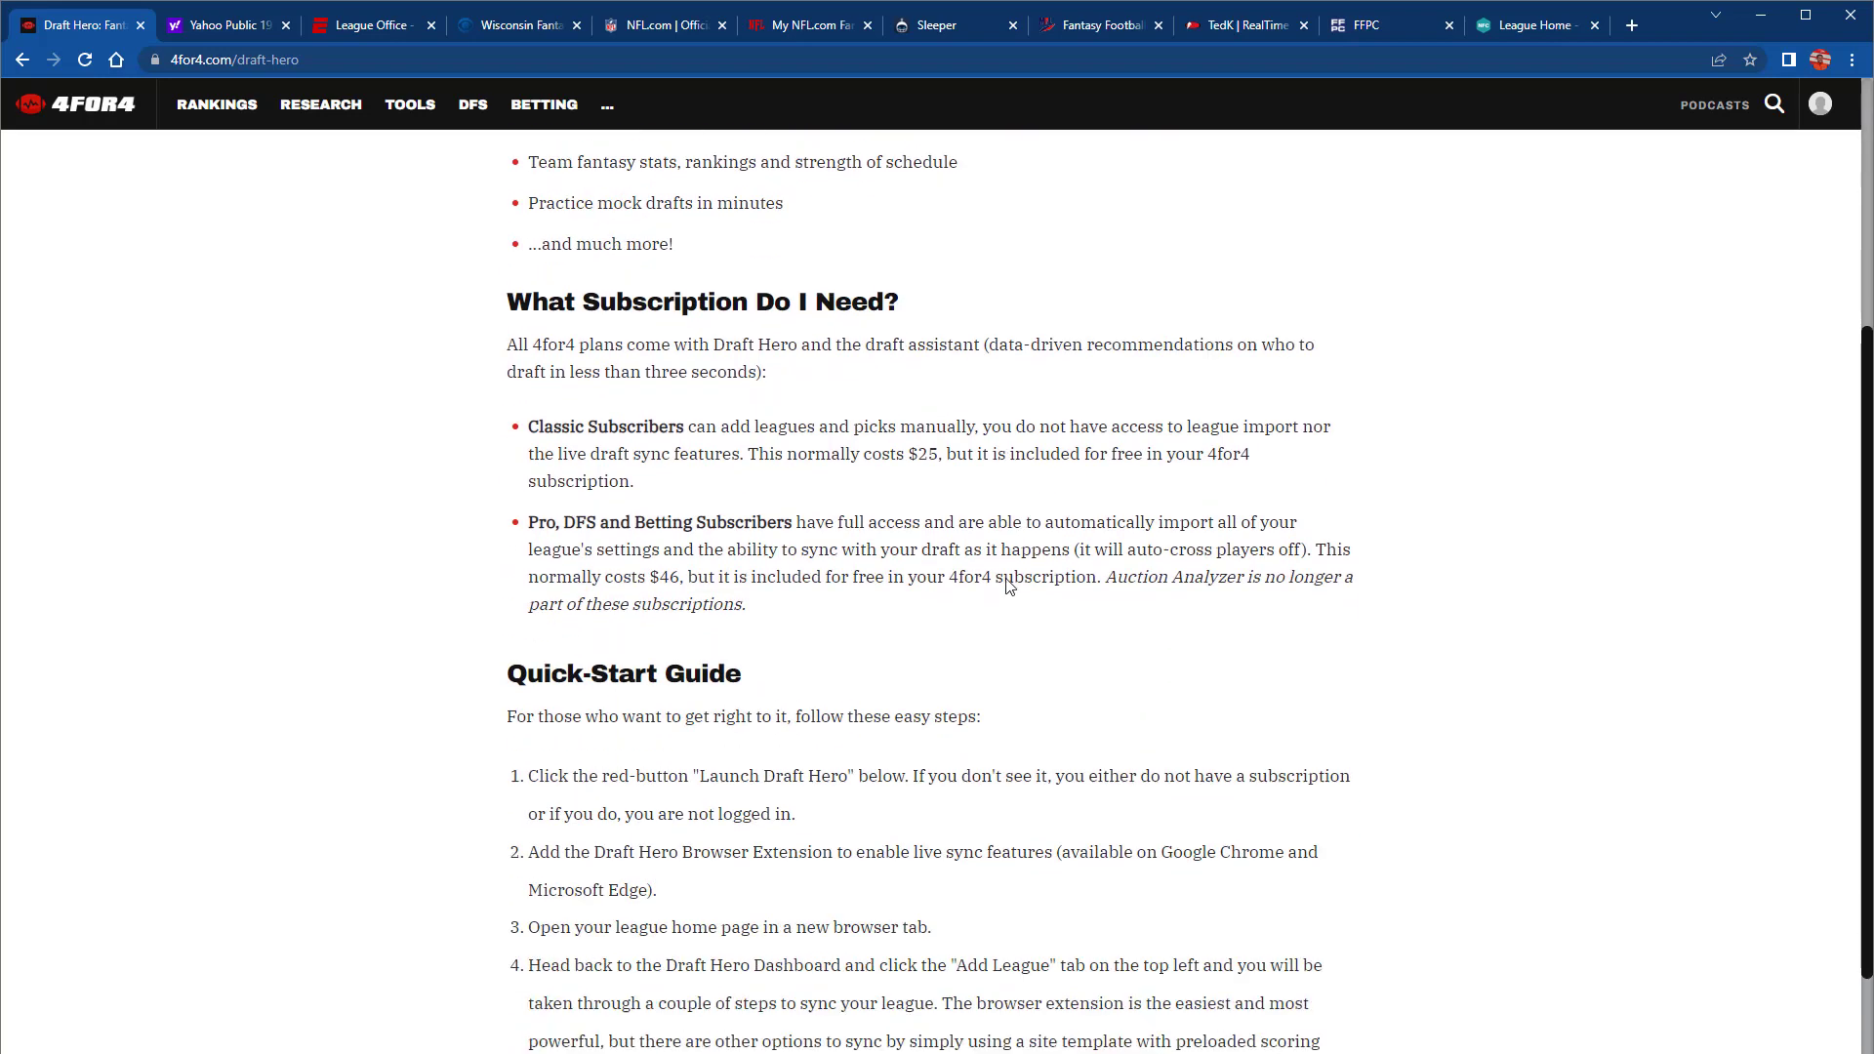
scroll(1009, 585, down, 2)
scroll(1009, 585, down, 4)
scroll(1009, 586, down, 1)
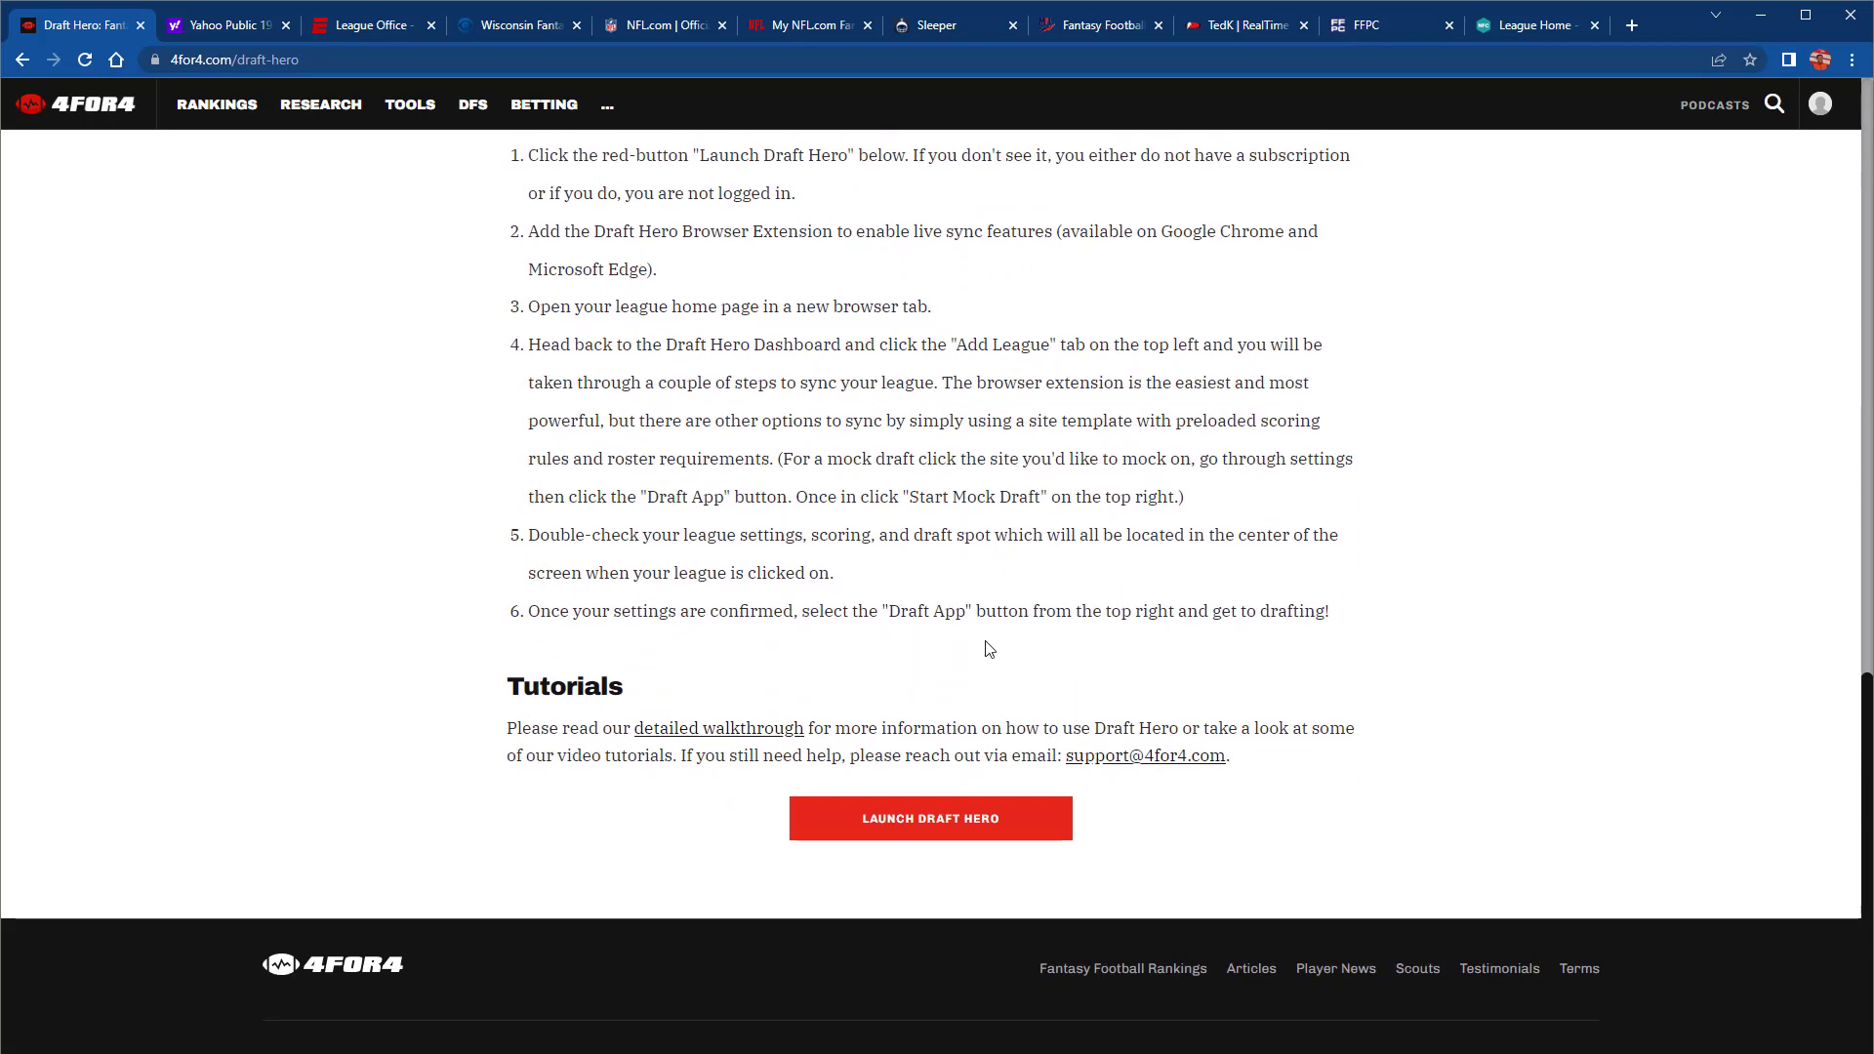
click(927, 826)
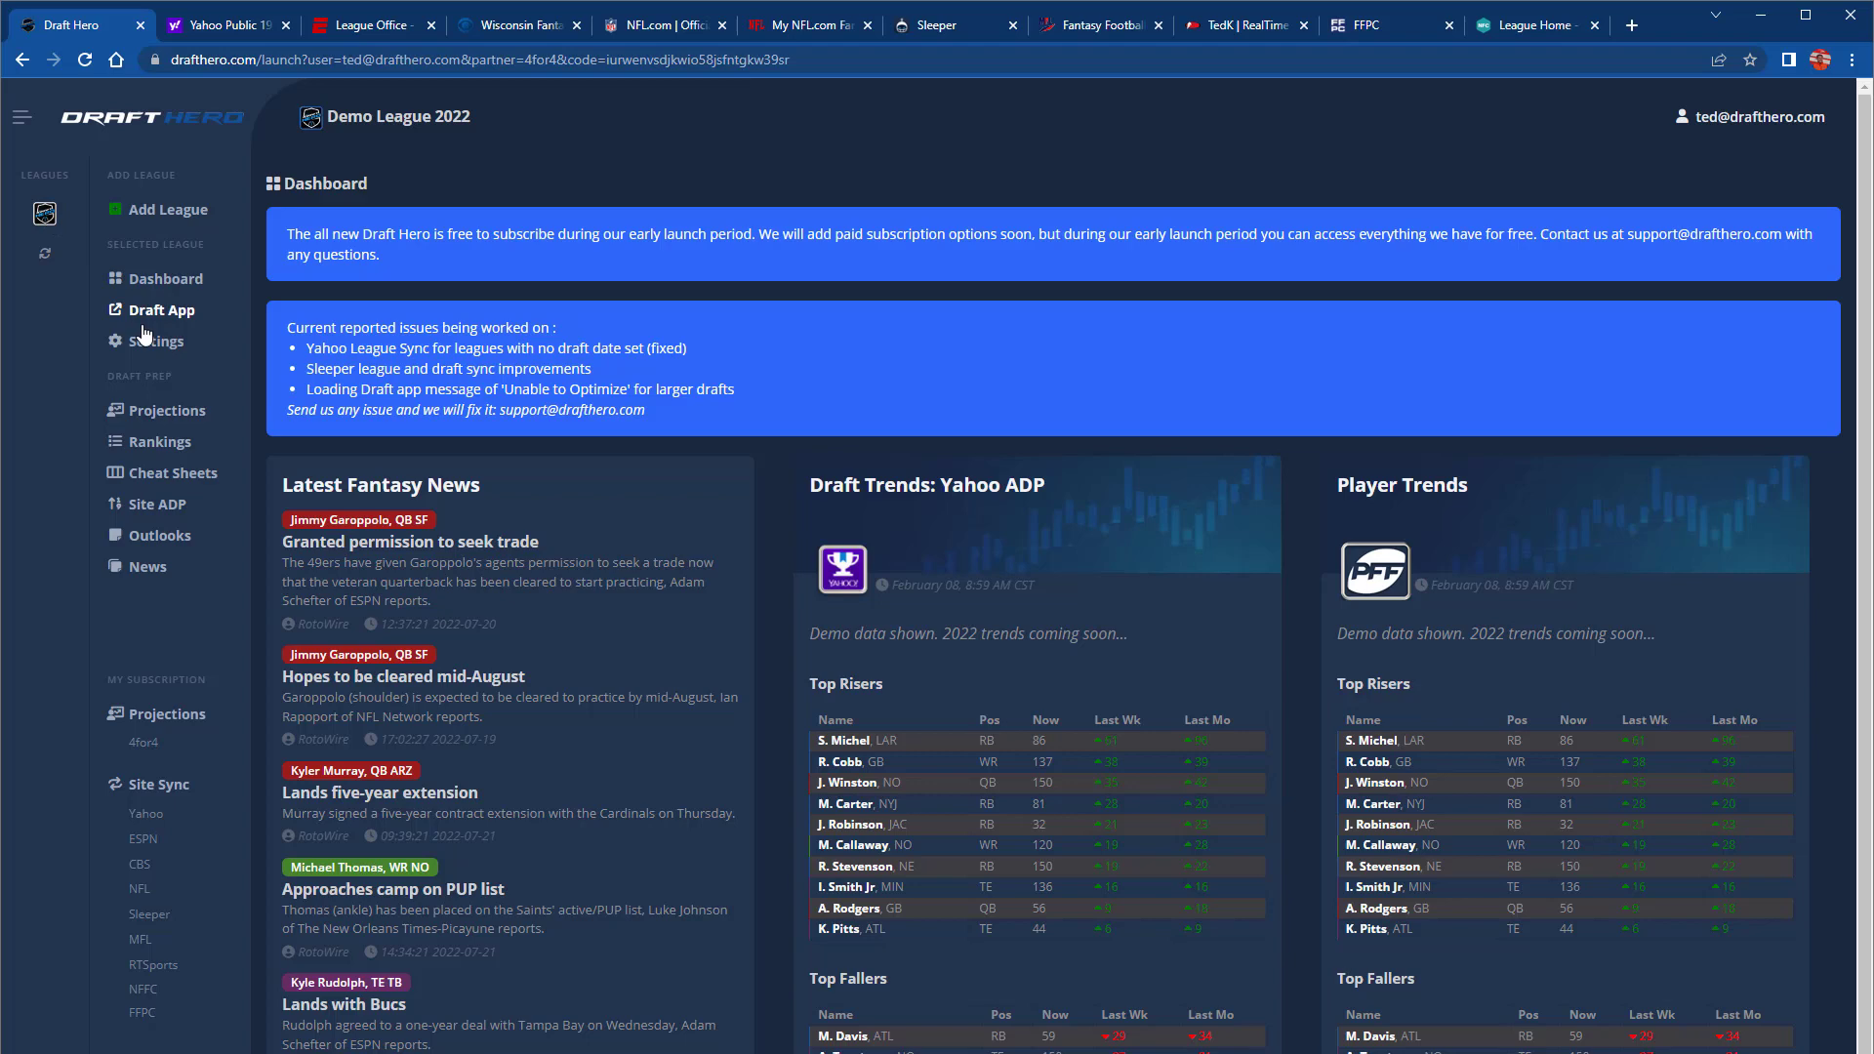
click(168, 351)
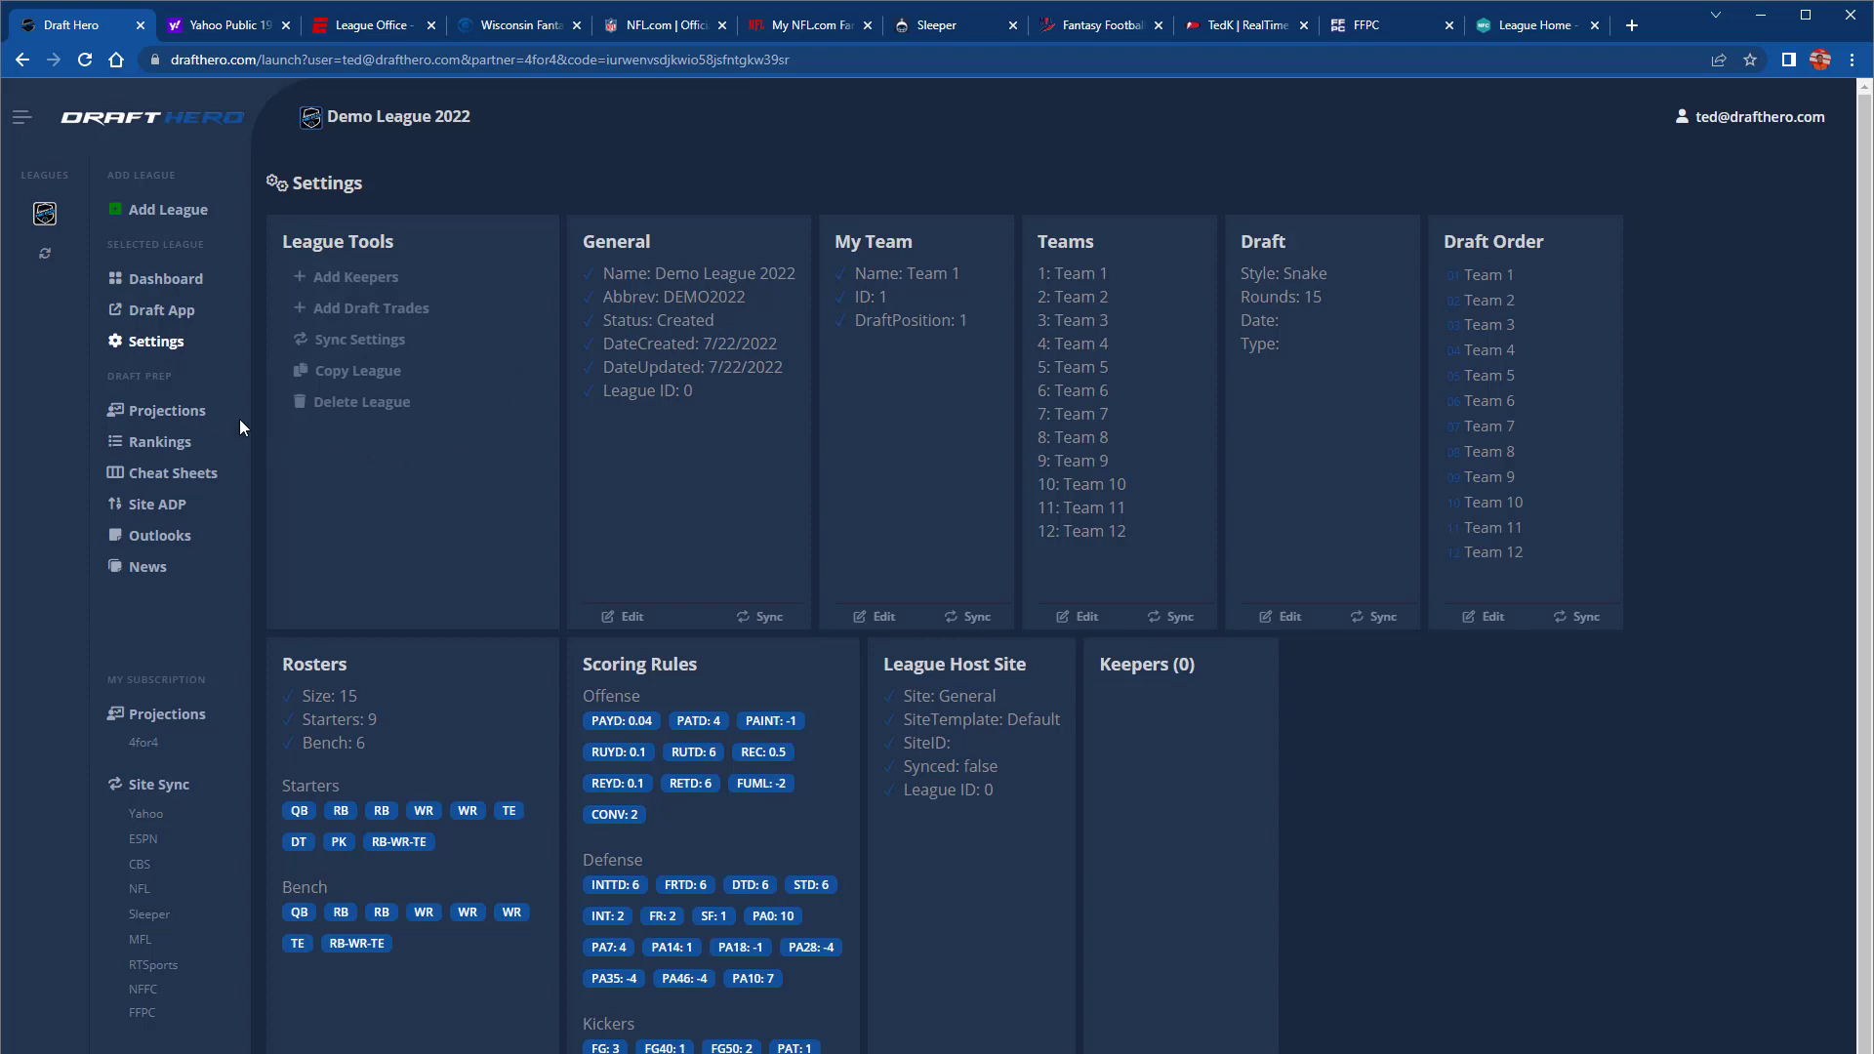
click(200, 414)
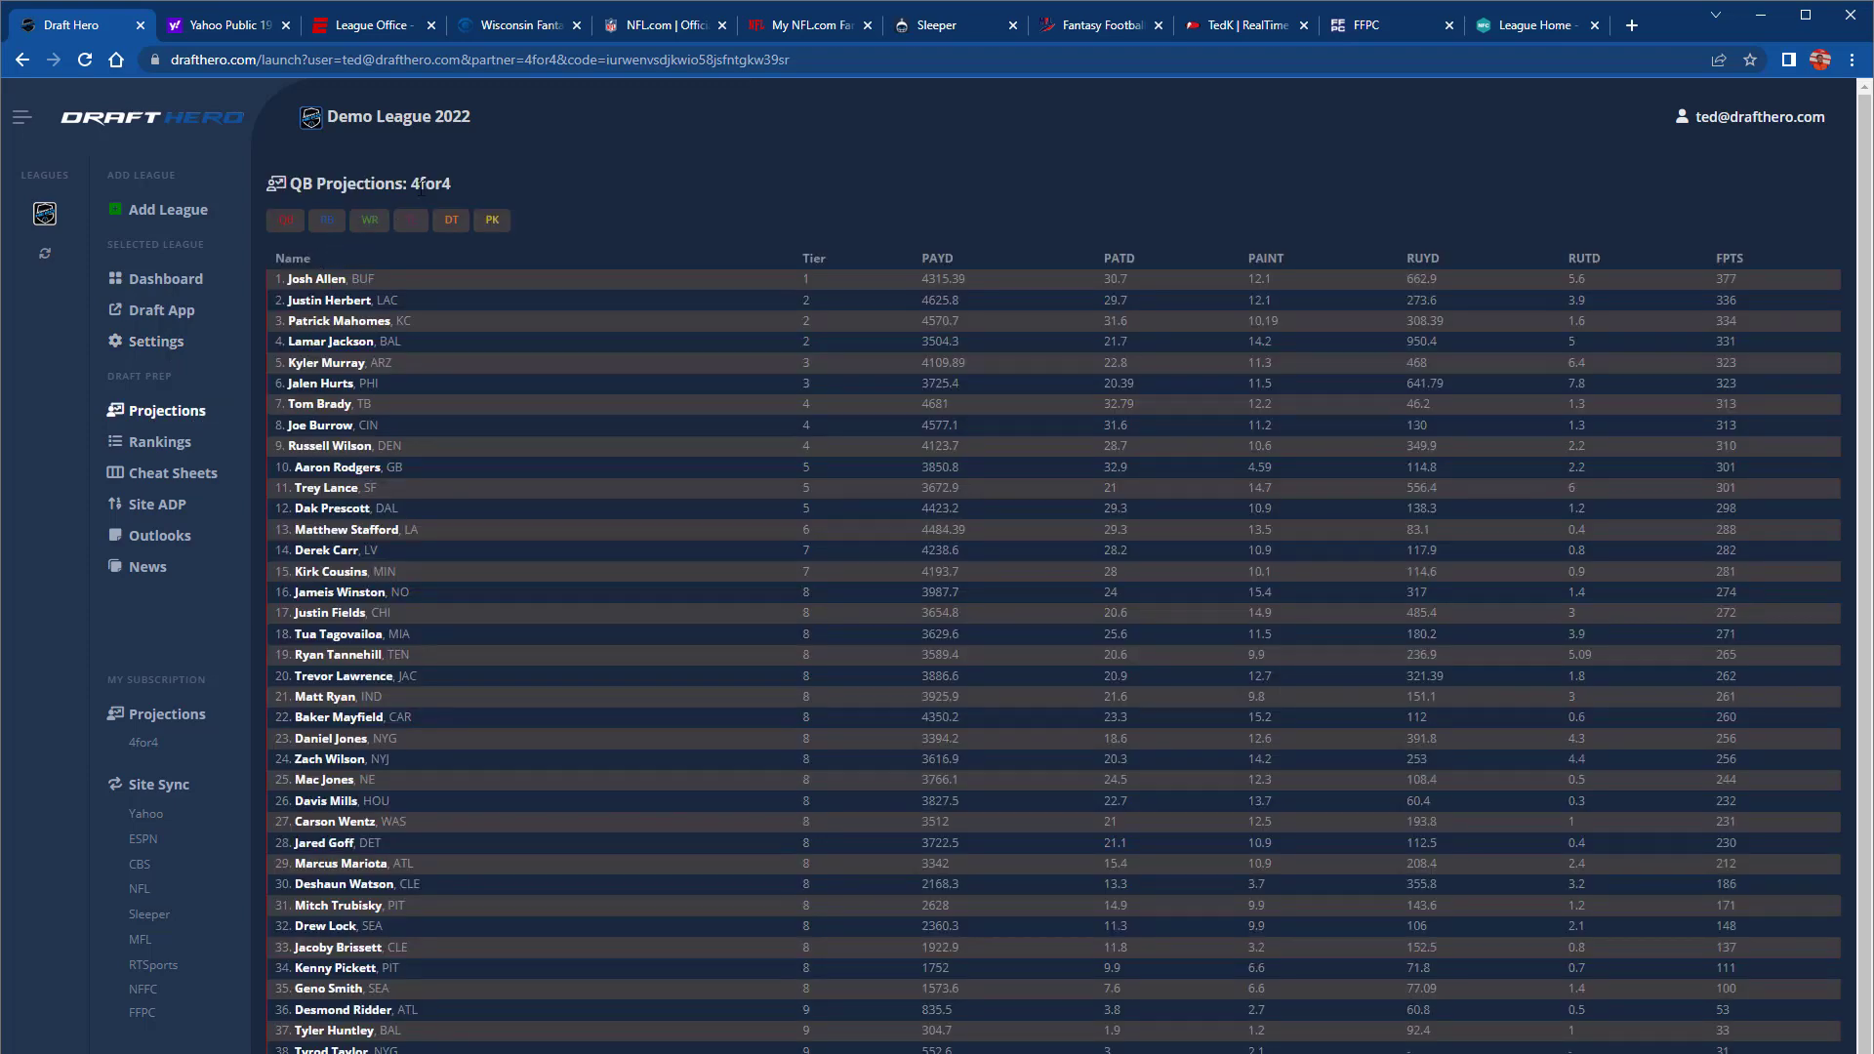
click(370, 220)
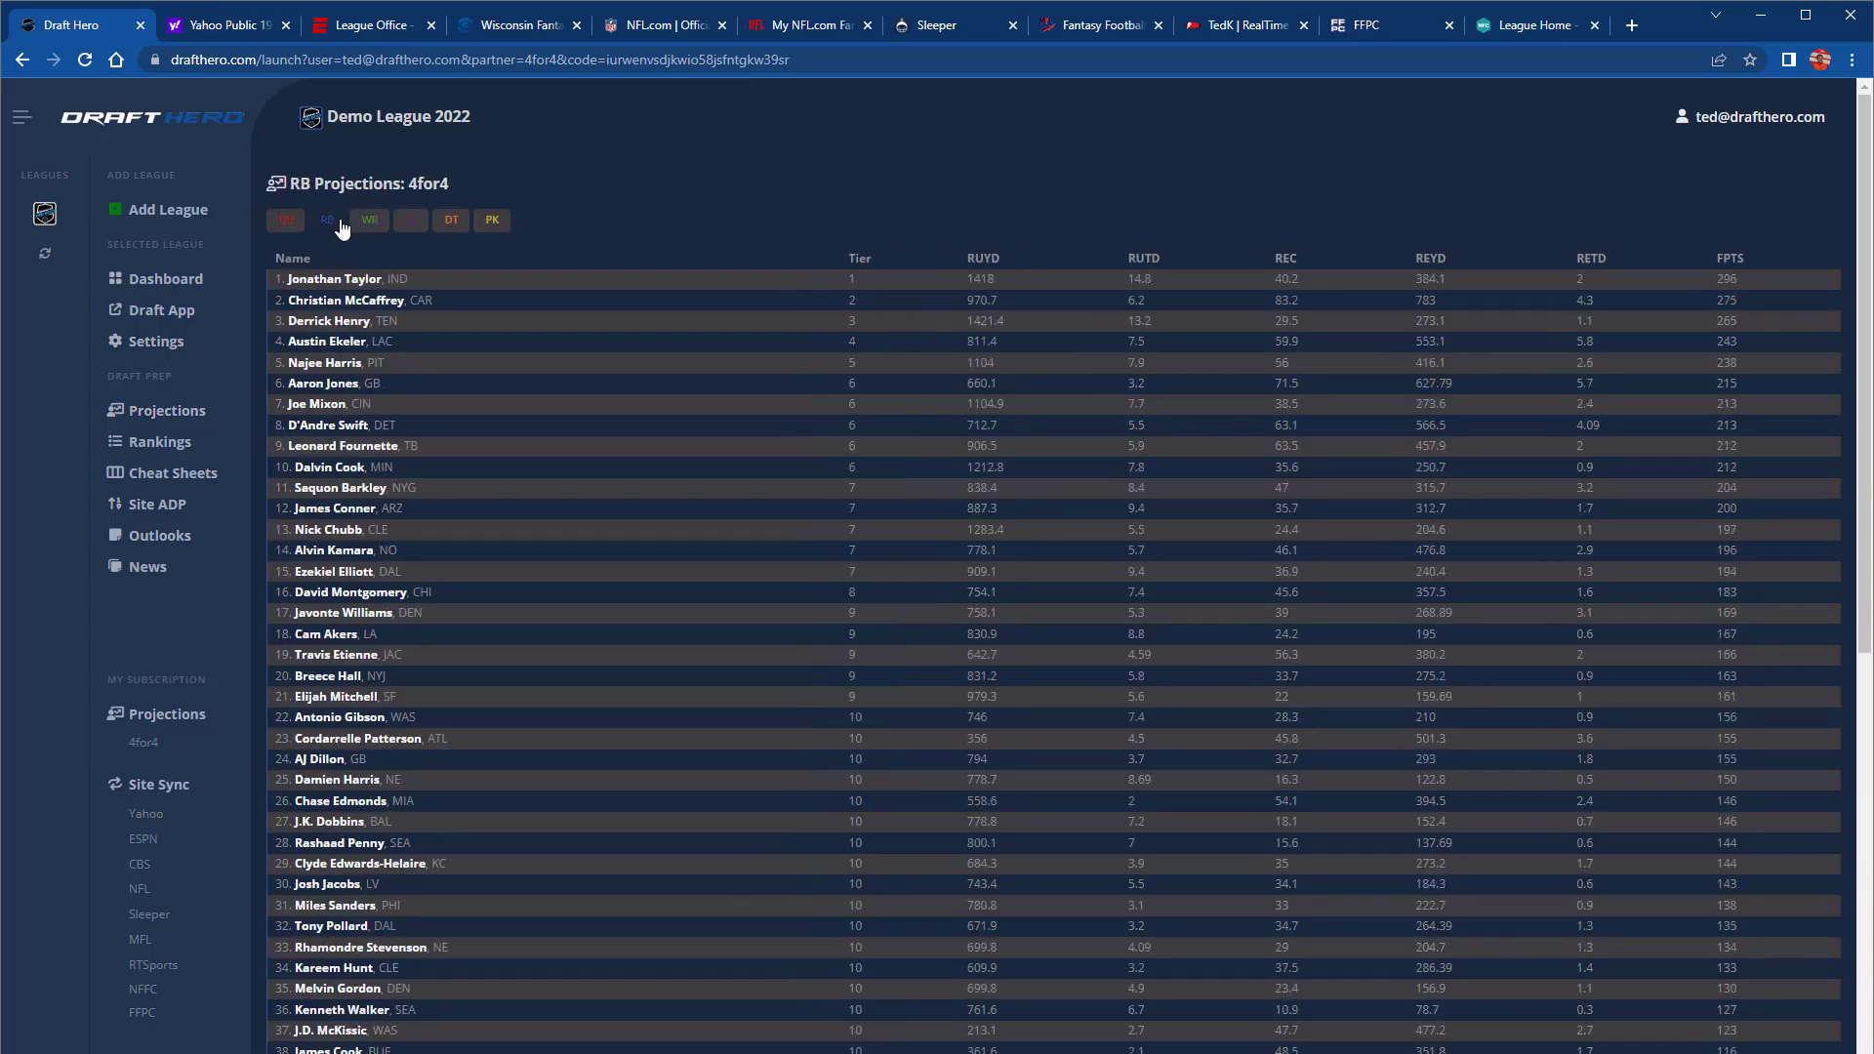
click(176, 442)
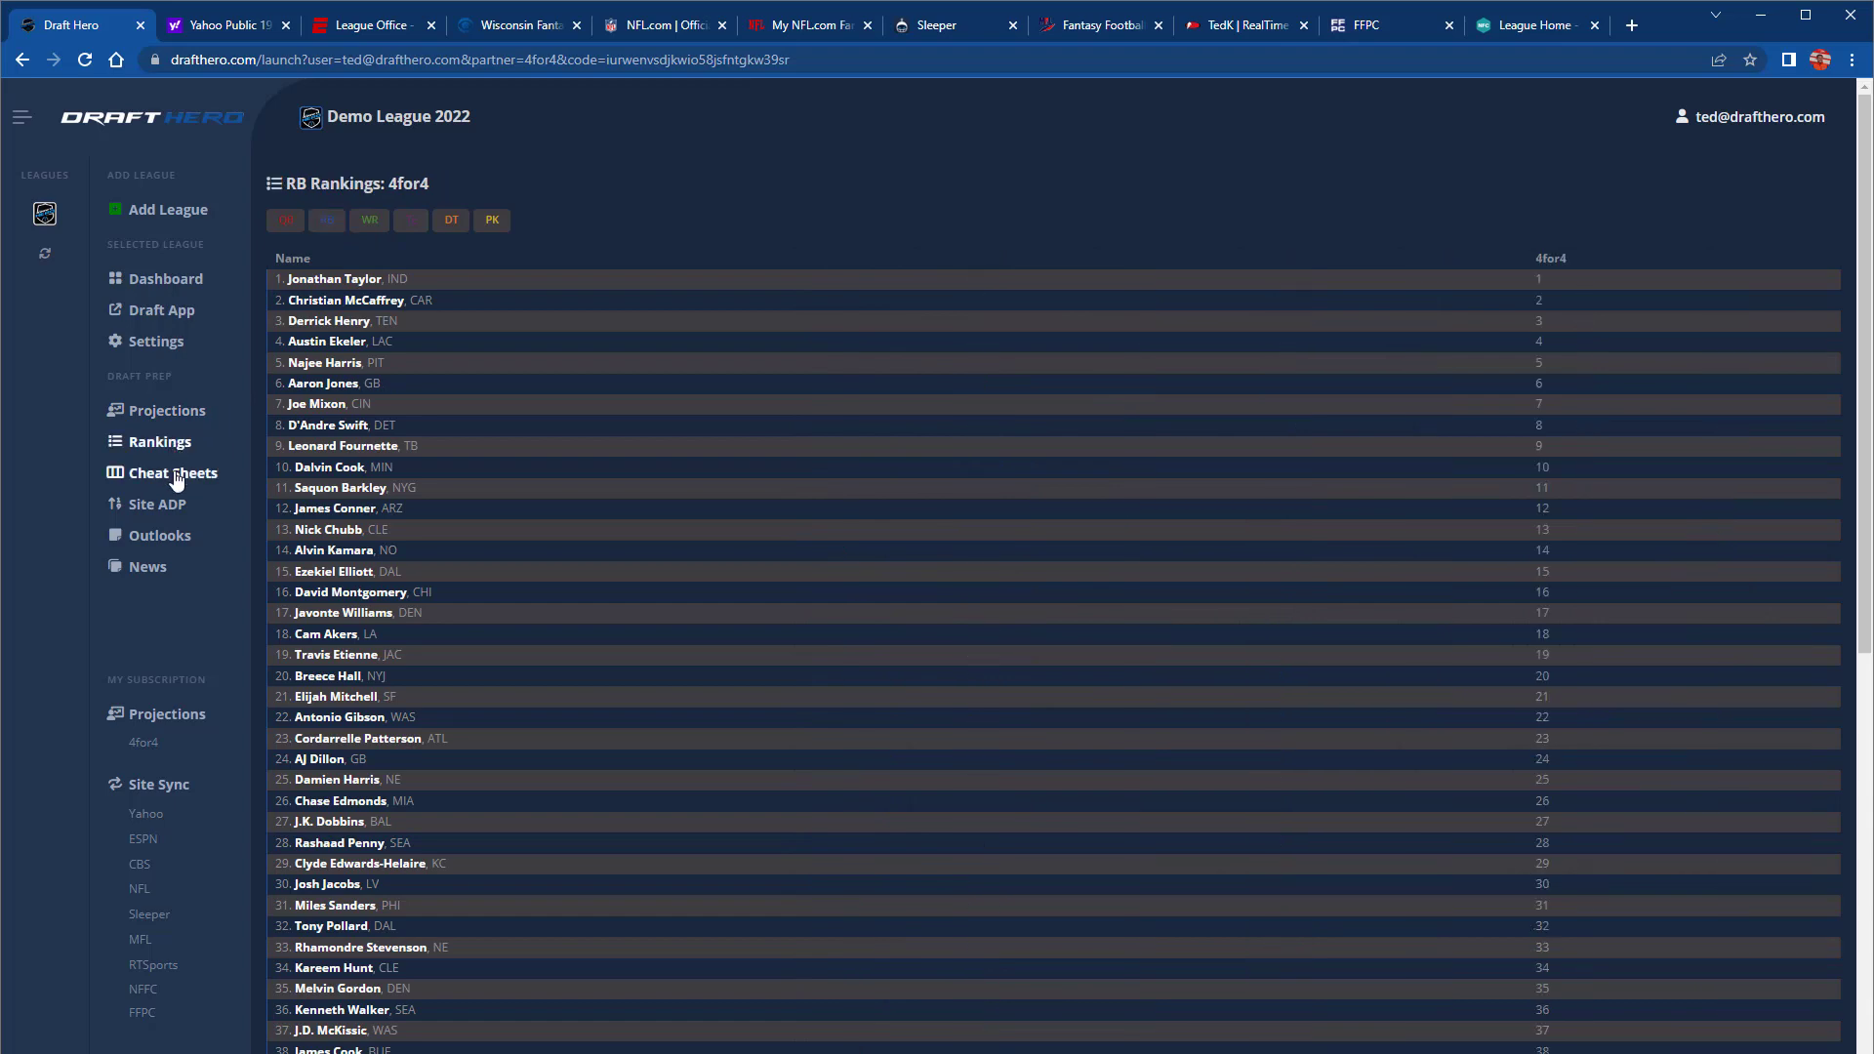
click(175, 478)
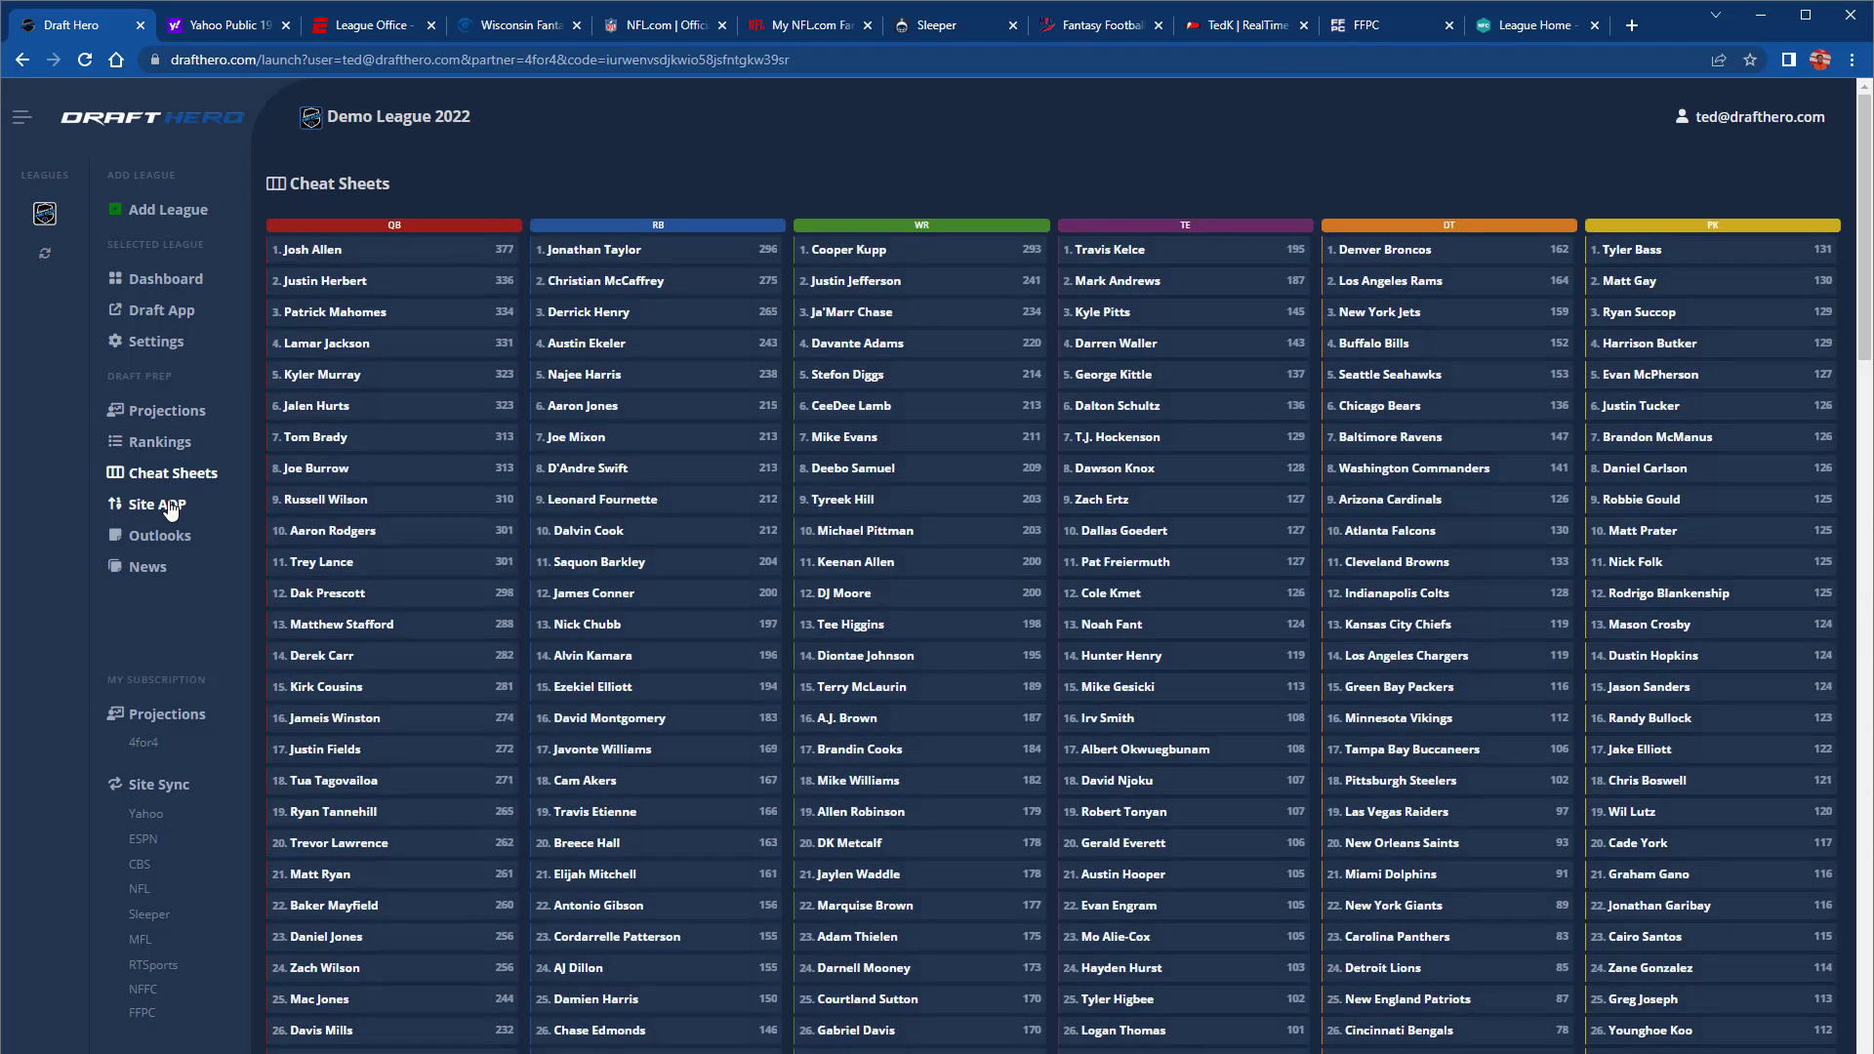
click(171, 506)
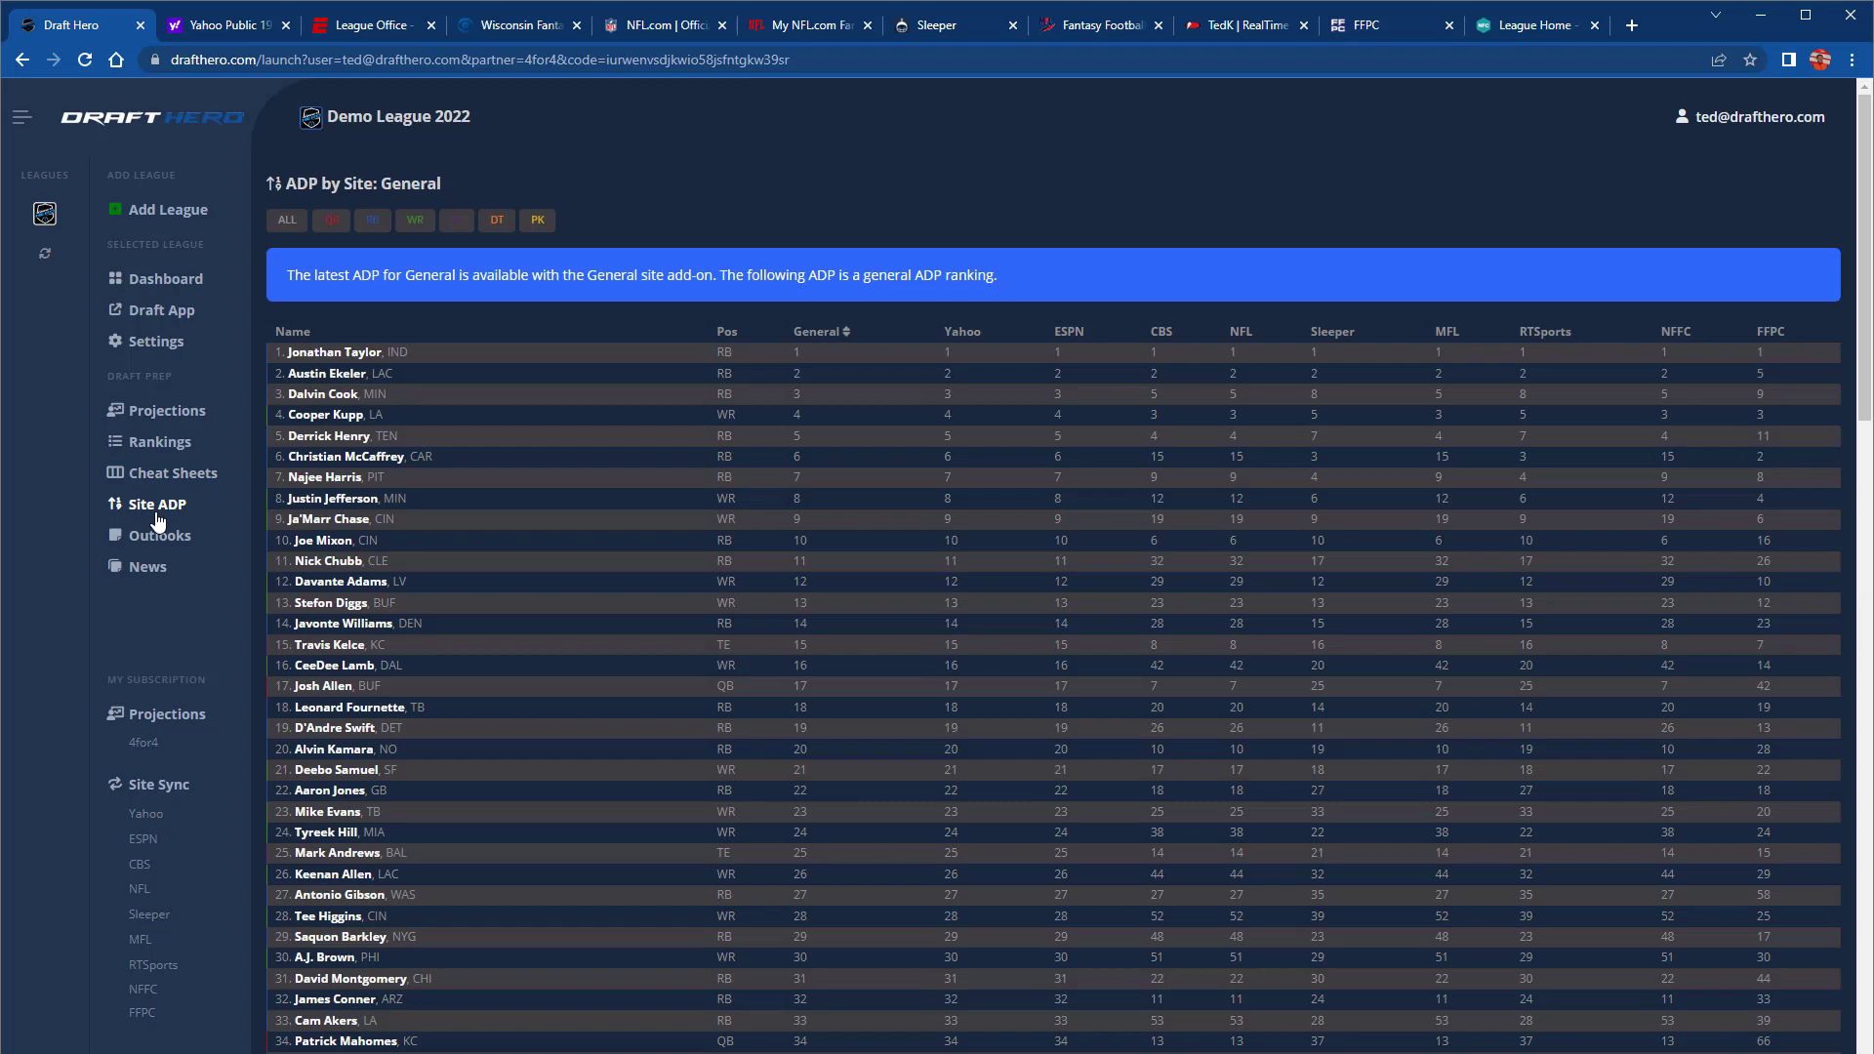
click(146, 570)
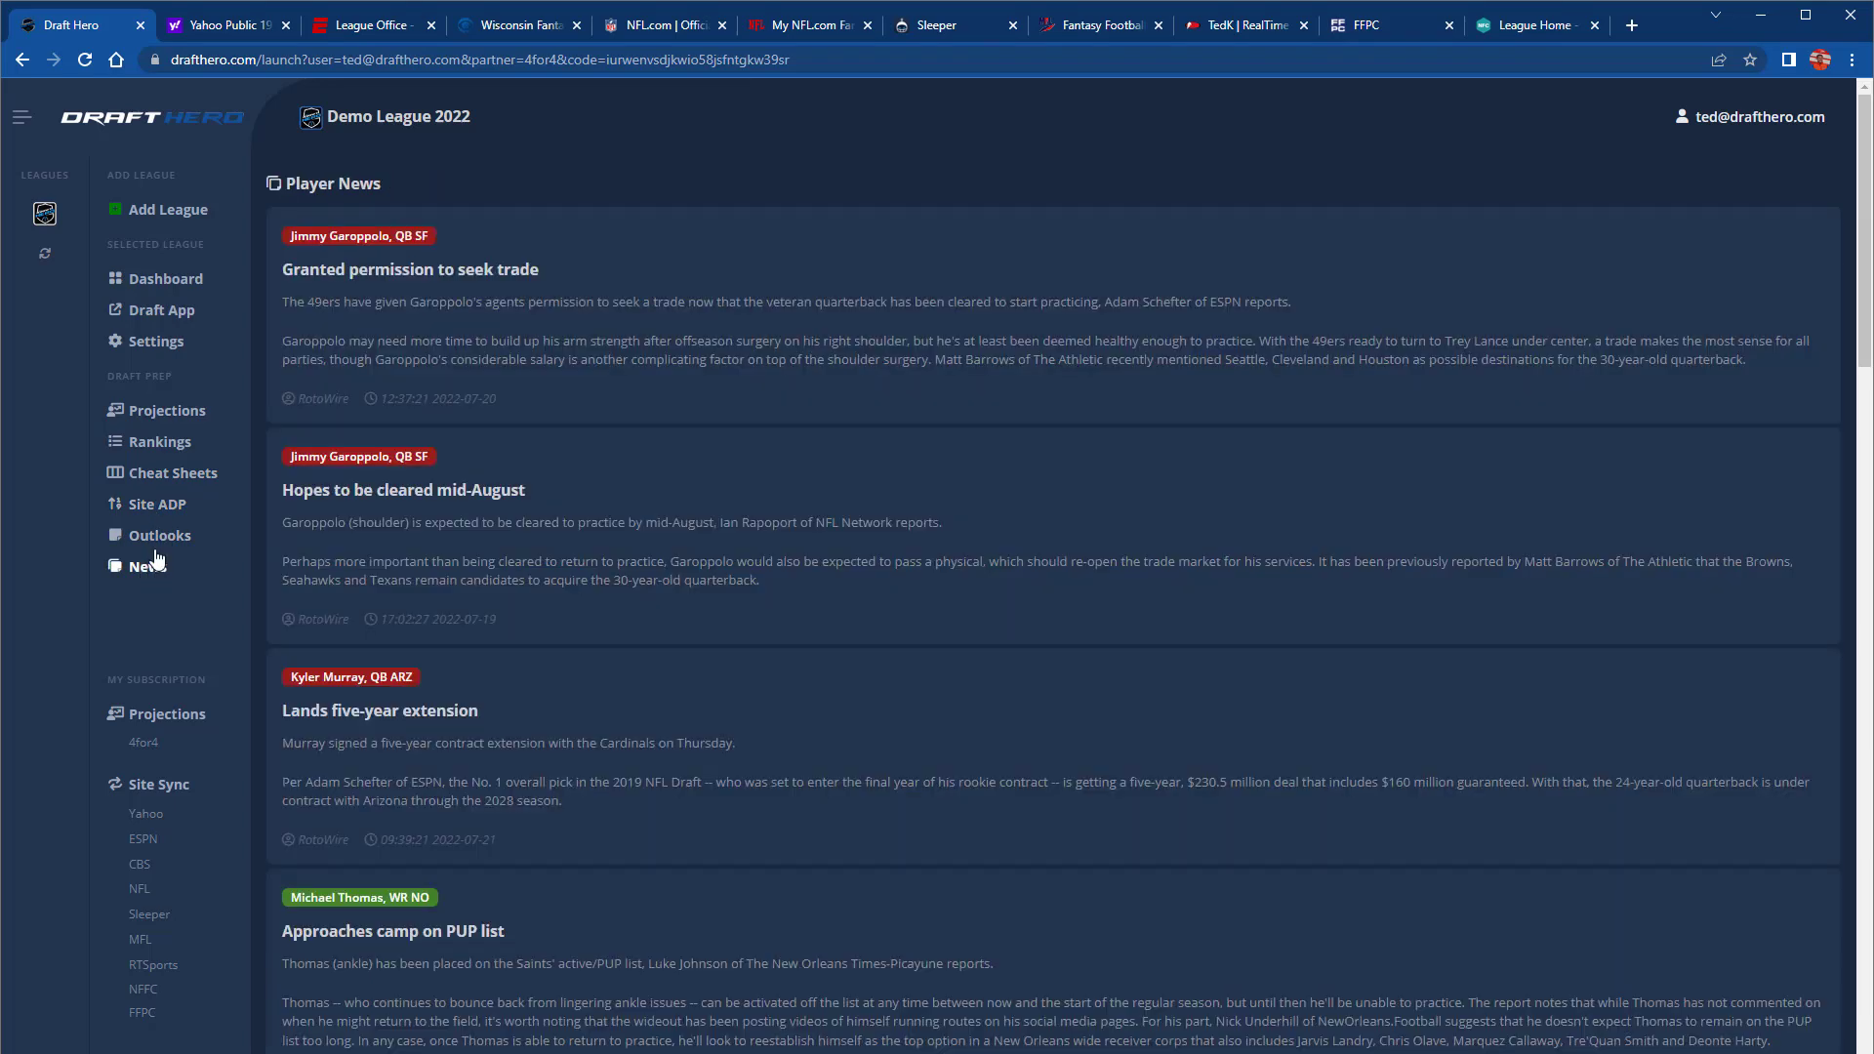
click(180, 312)
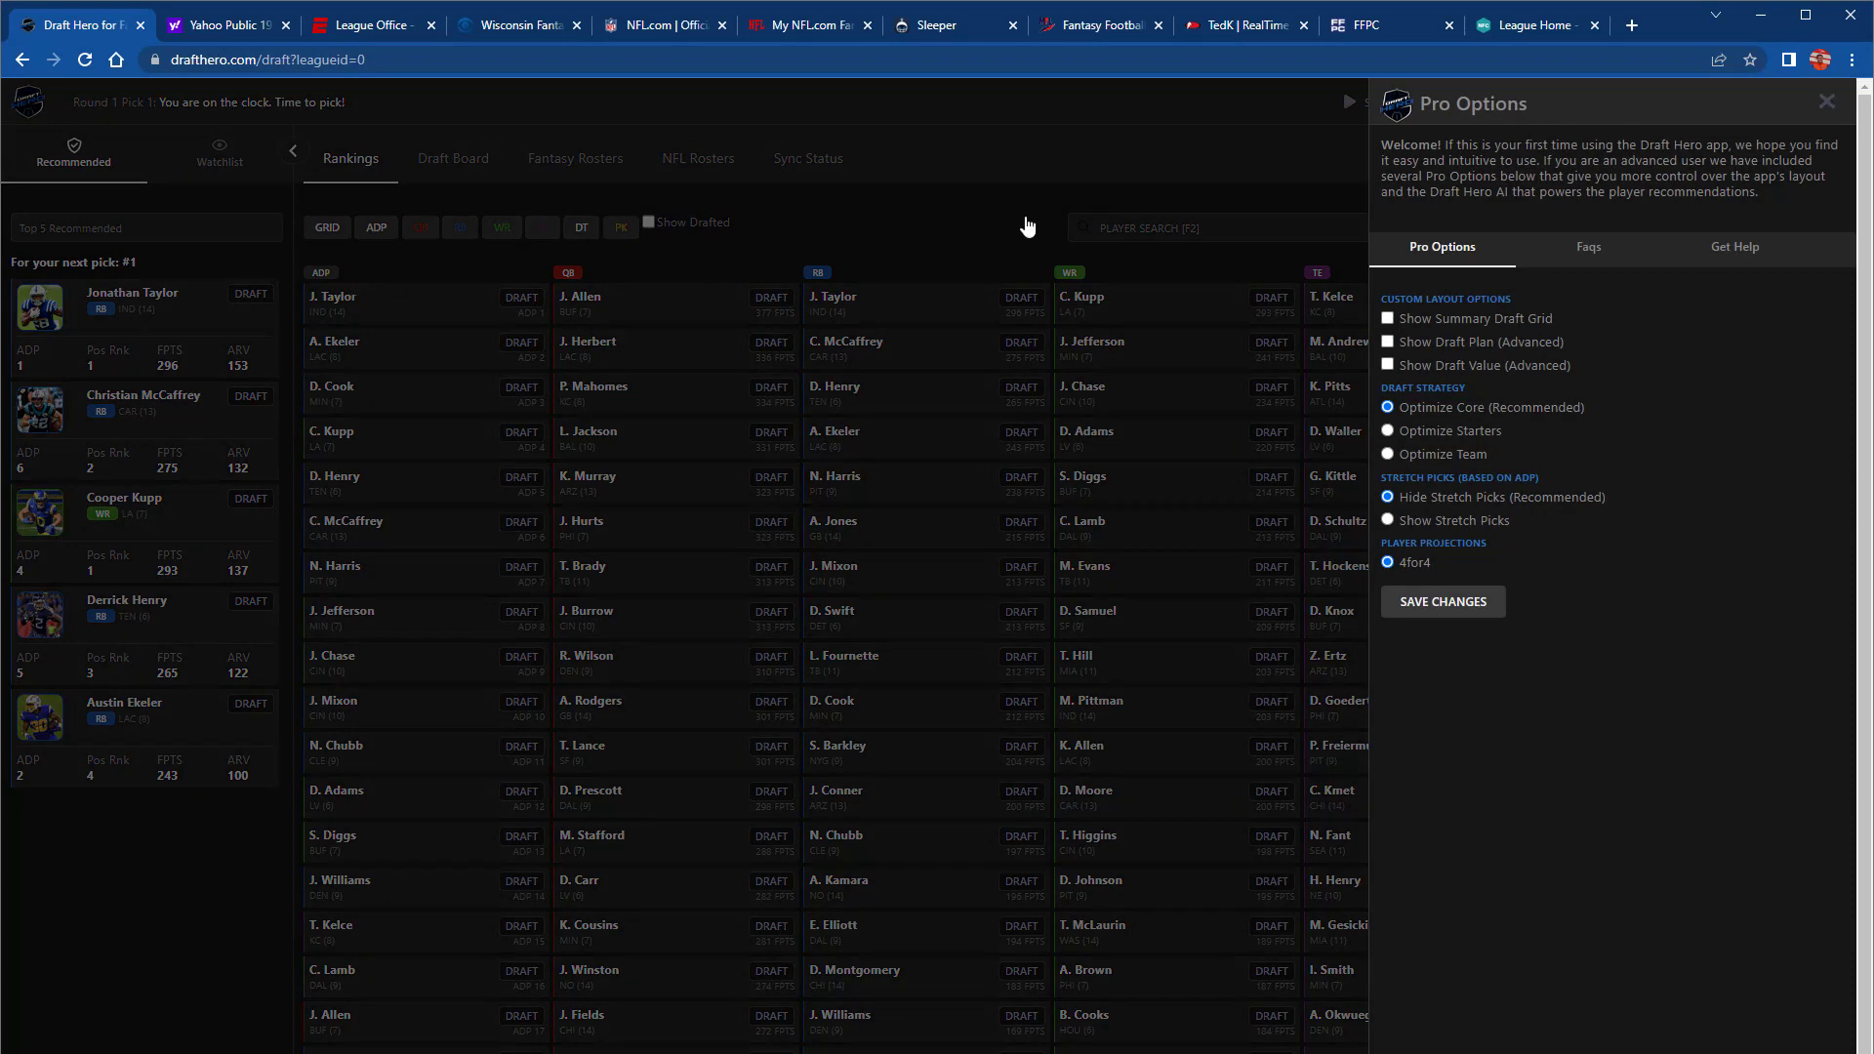
click(1824, 104)
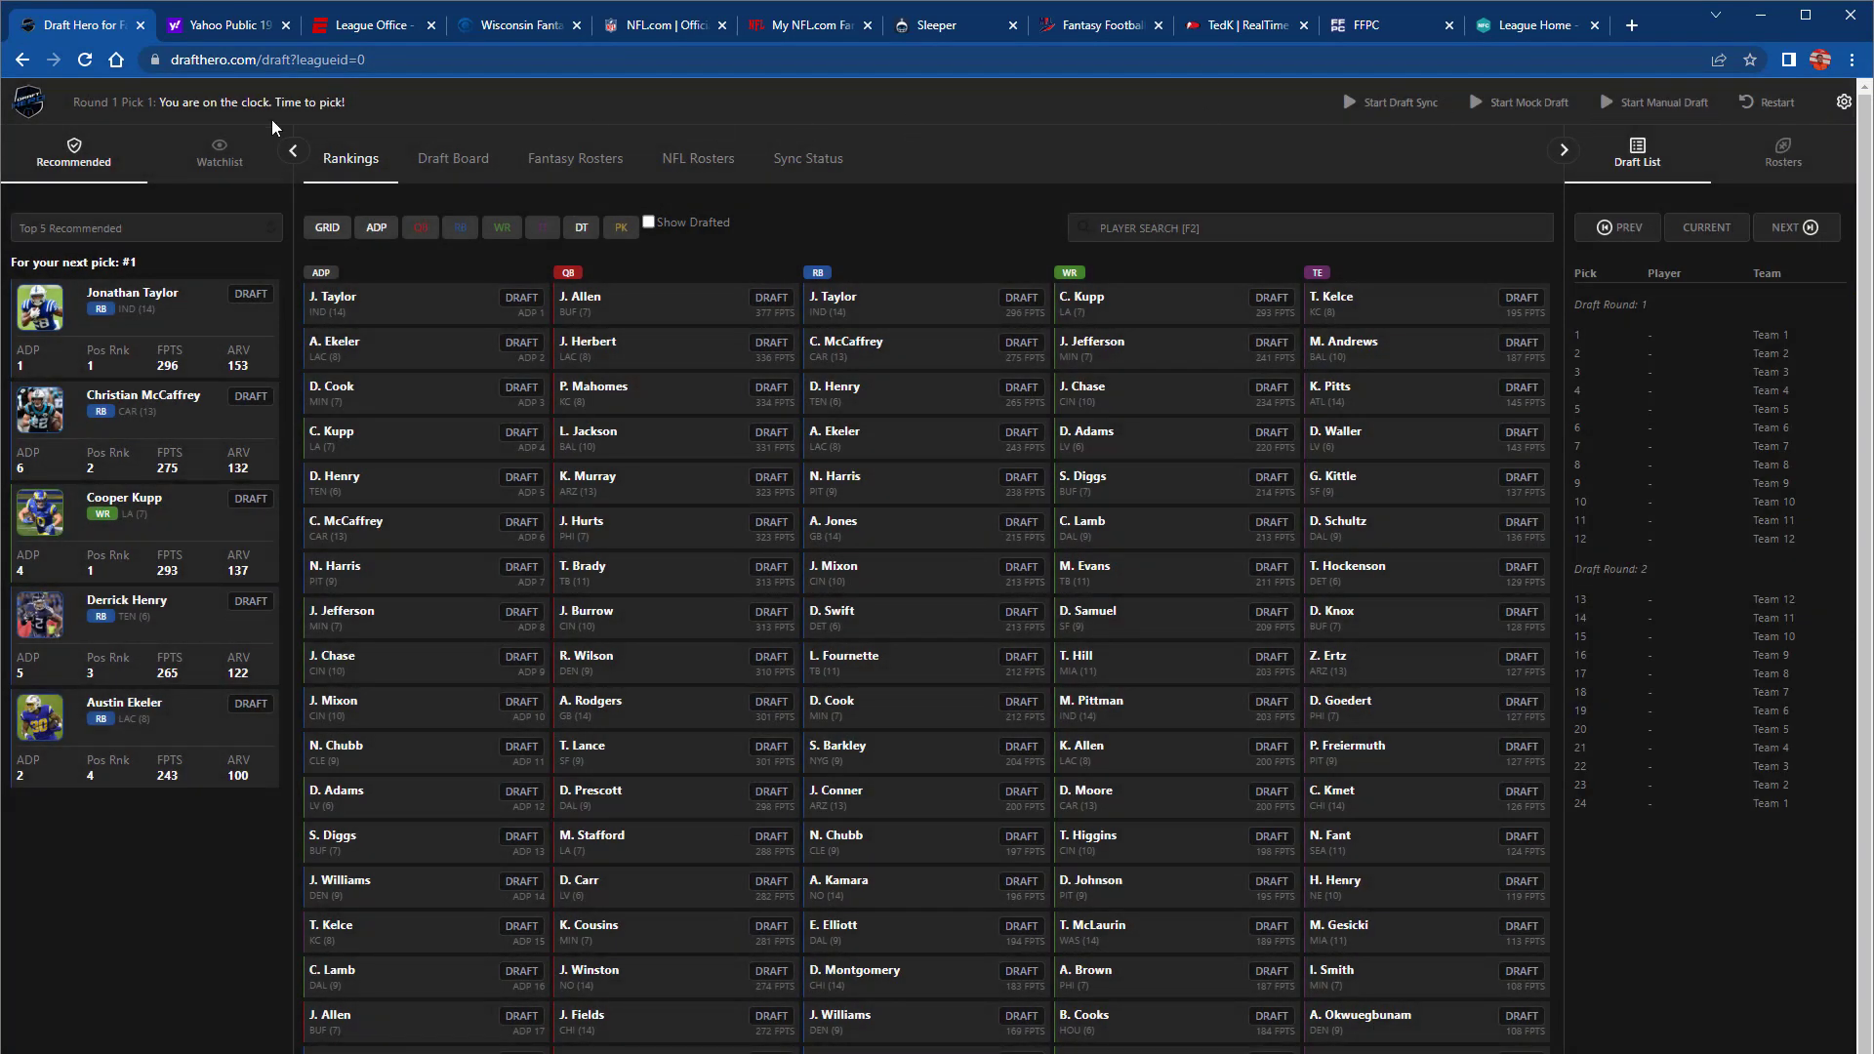
click(35, 105)
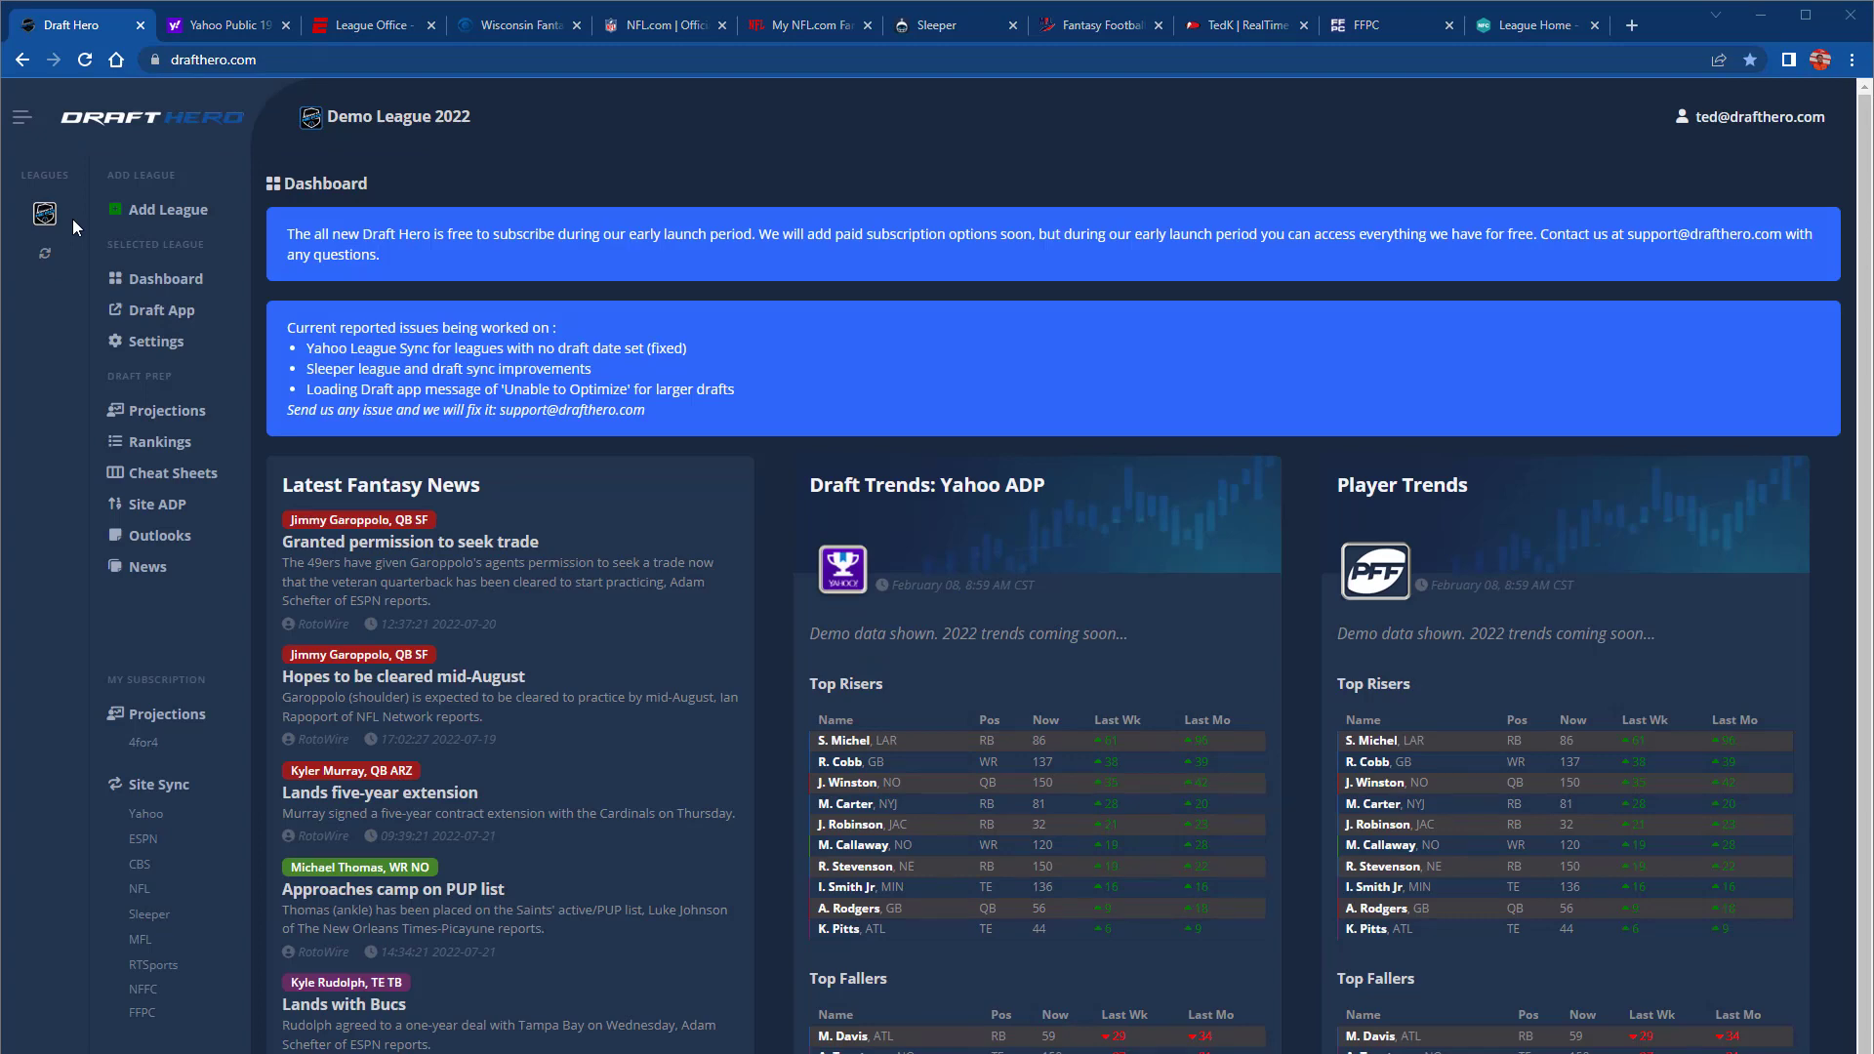
Add the Draft Hero Live Sync extension to Chrome from the Web Store
click(168, 209)
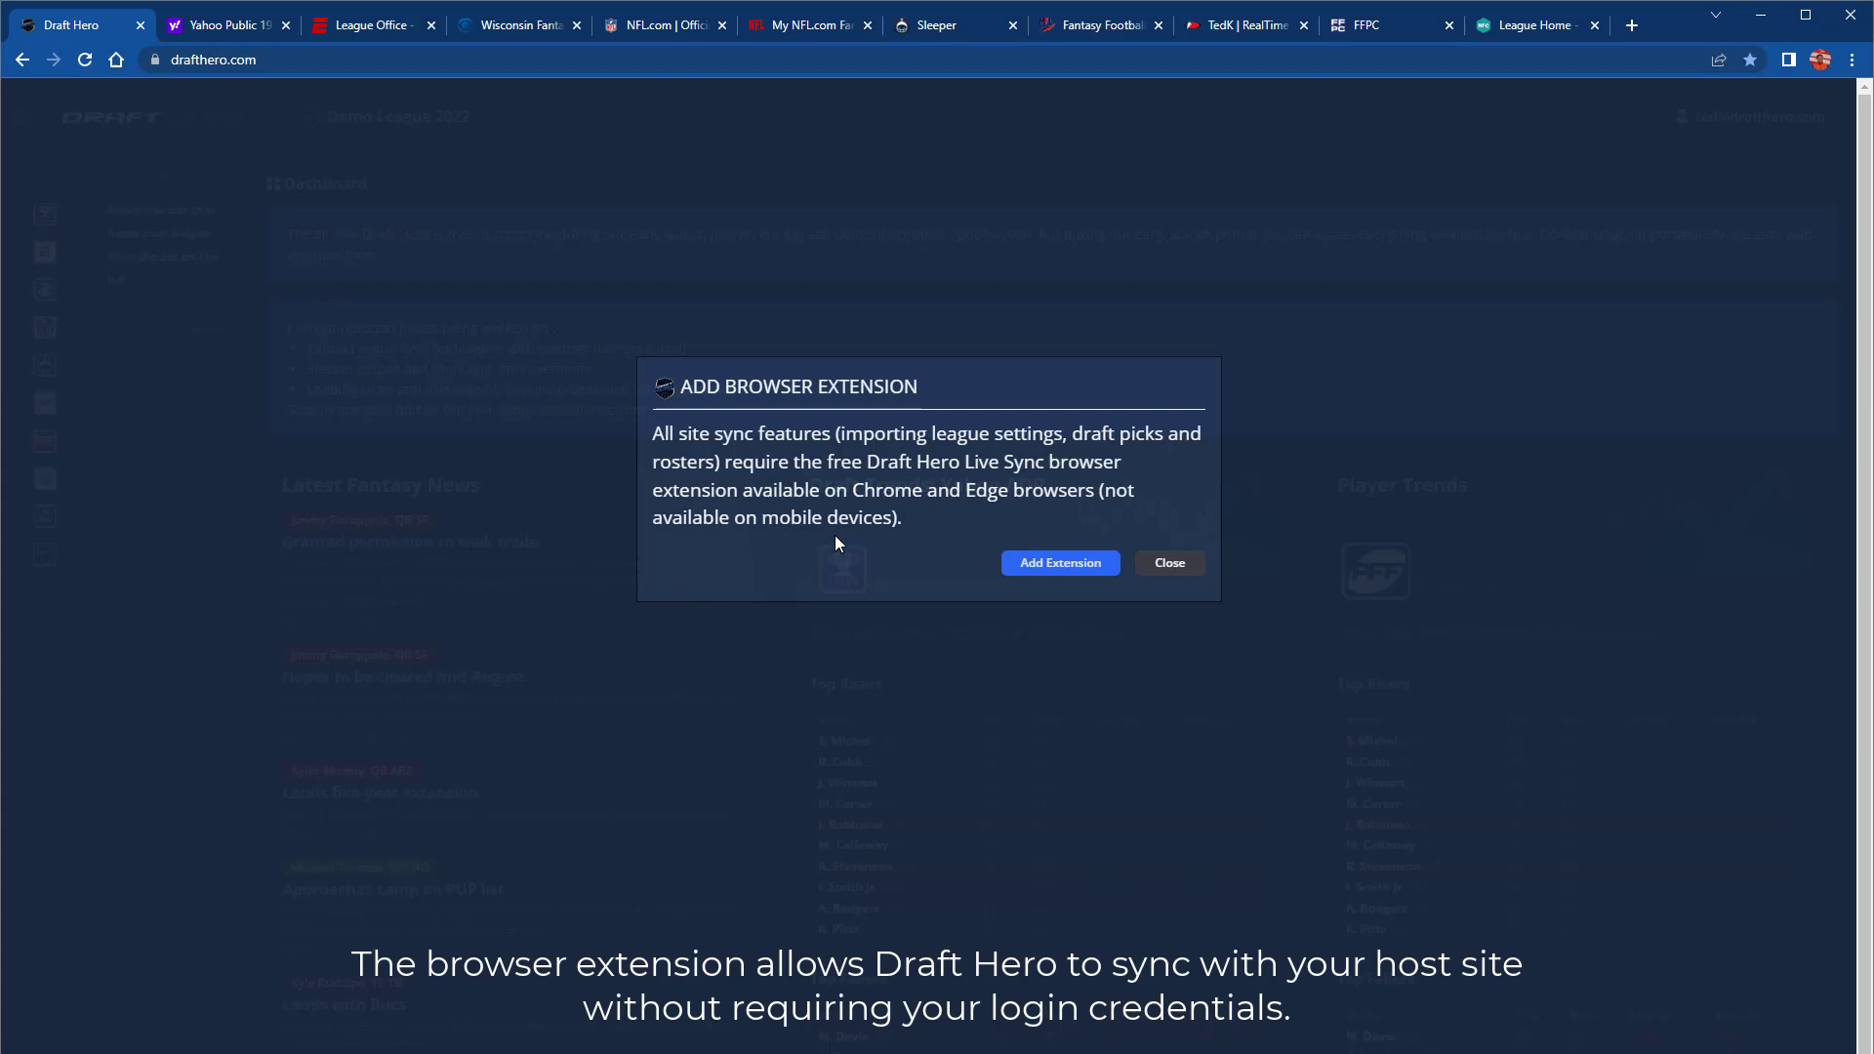
click(1113, 570)
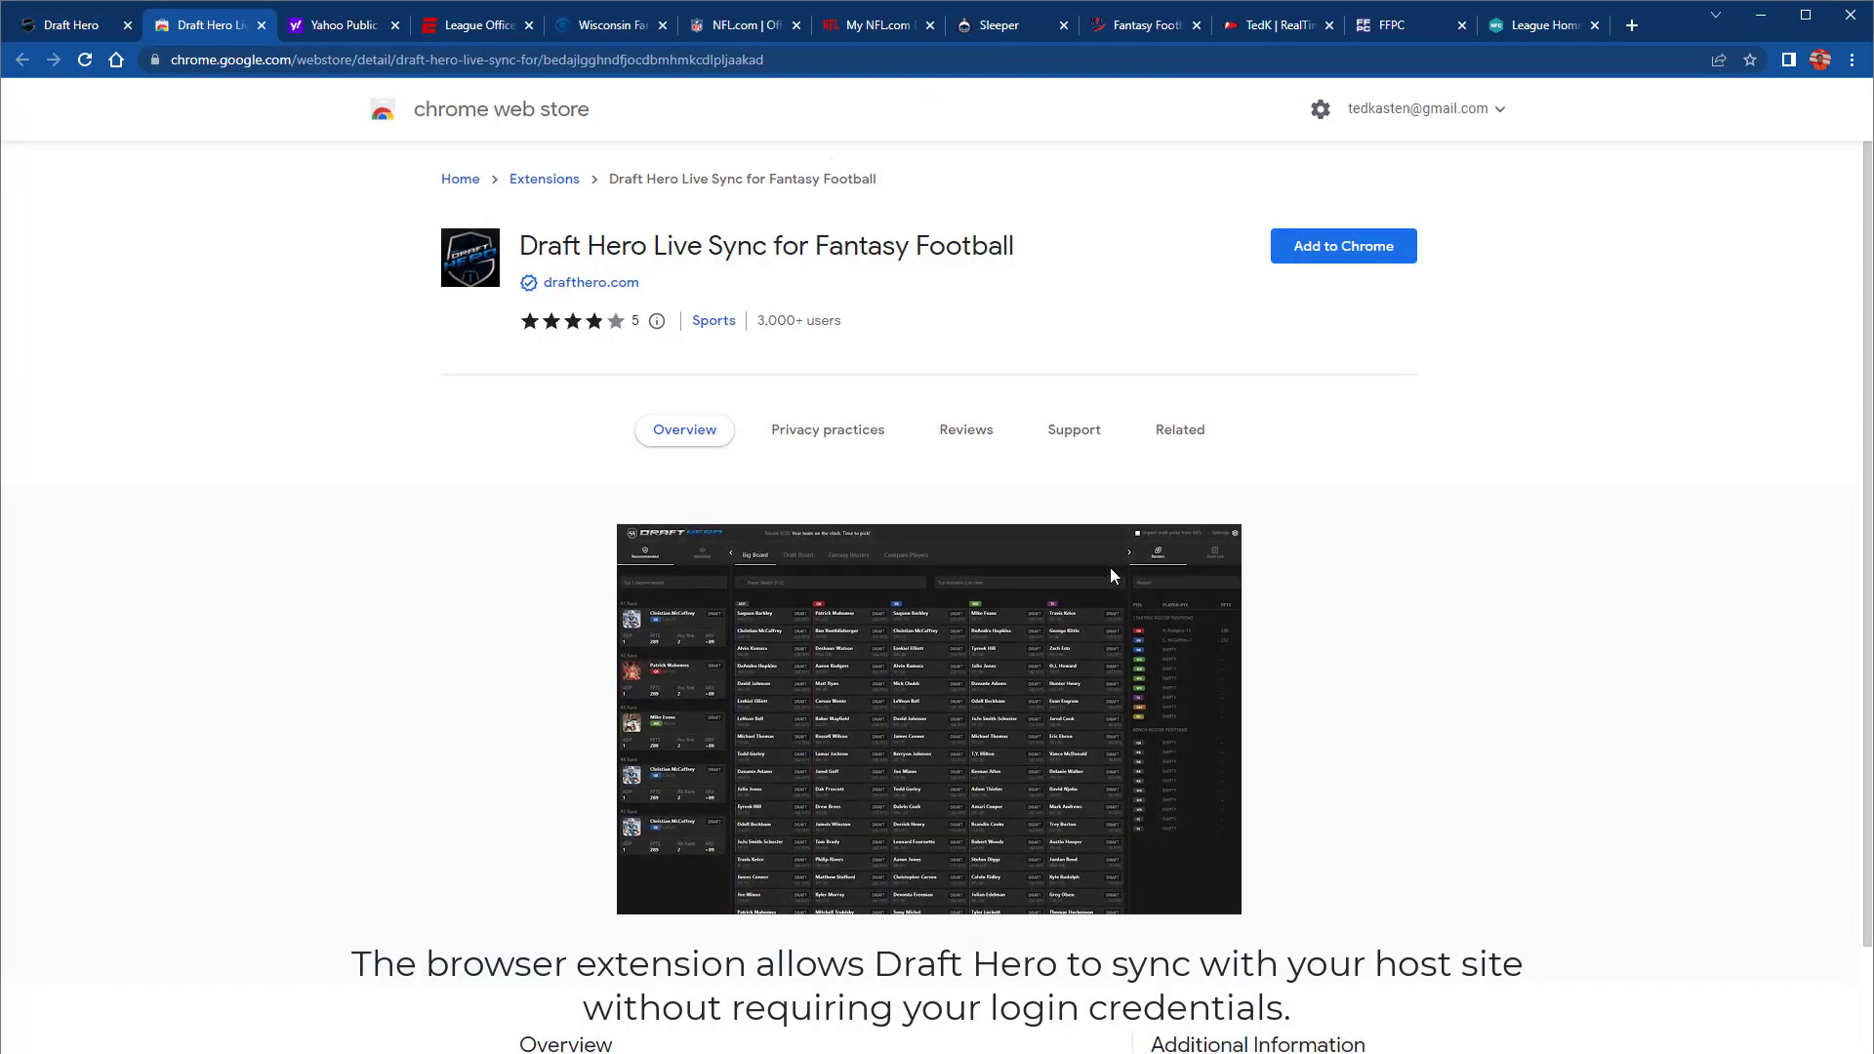
click(1352, 256)
click(945, 277)
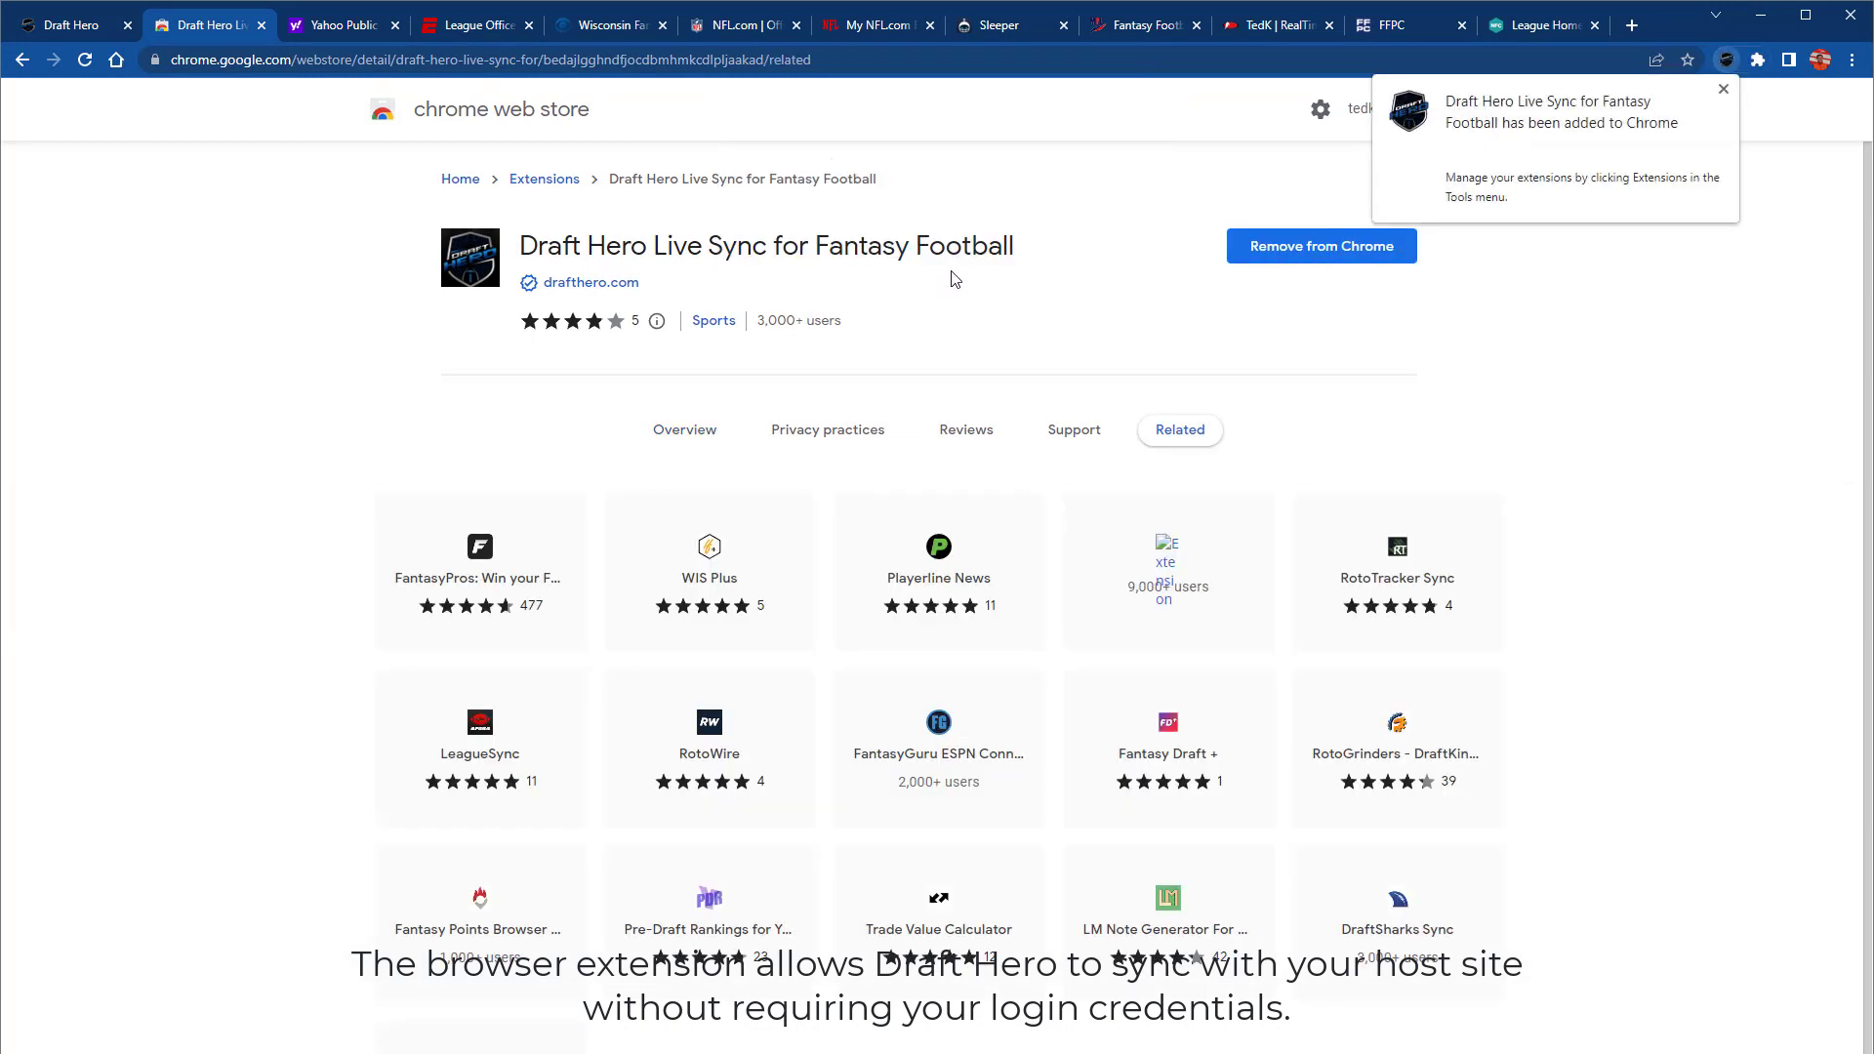
Reload Draft Hero and copy the Yahoo league ID 19523 from its address
click(83, 31)
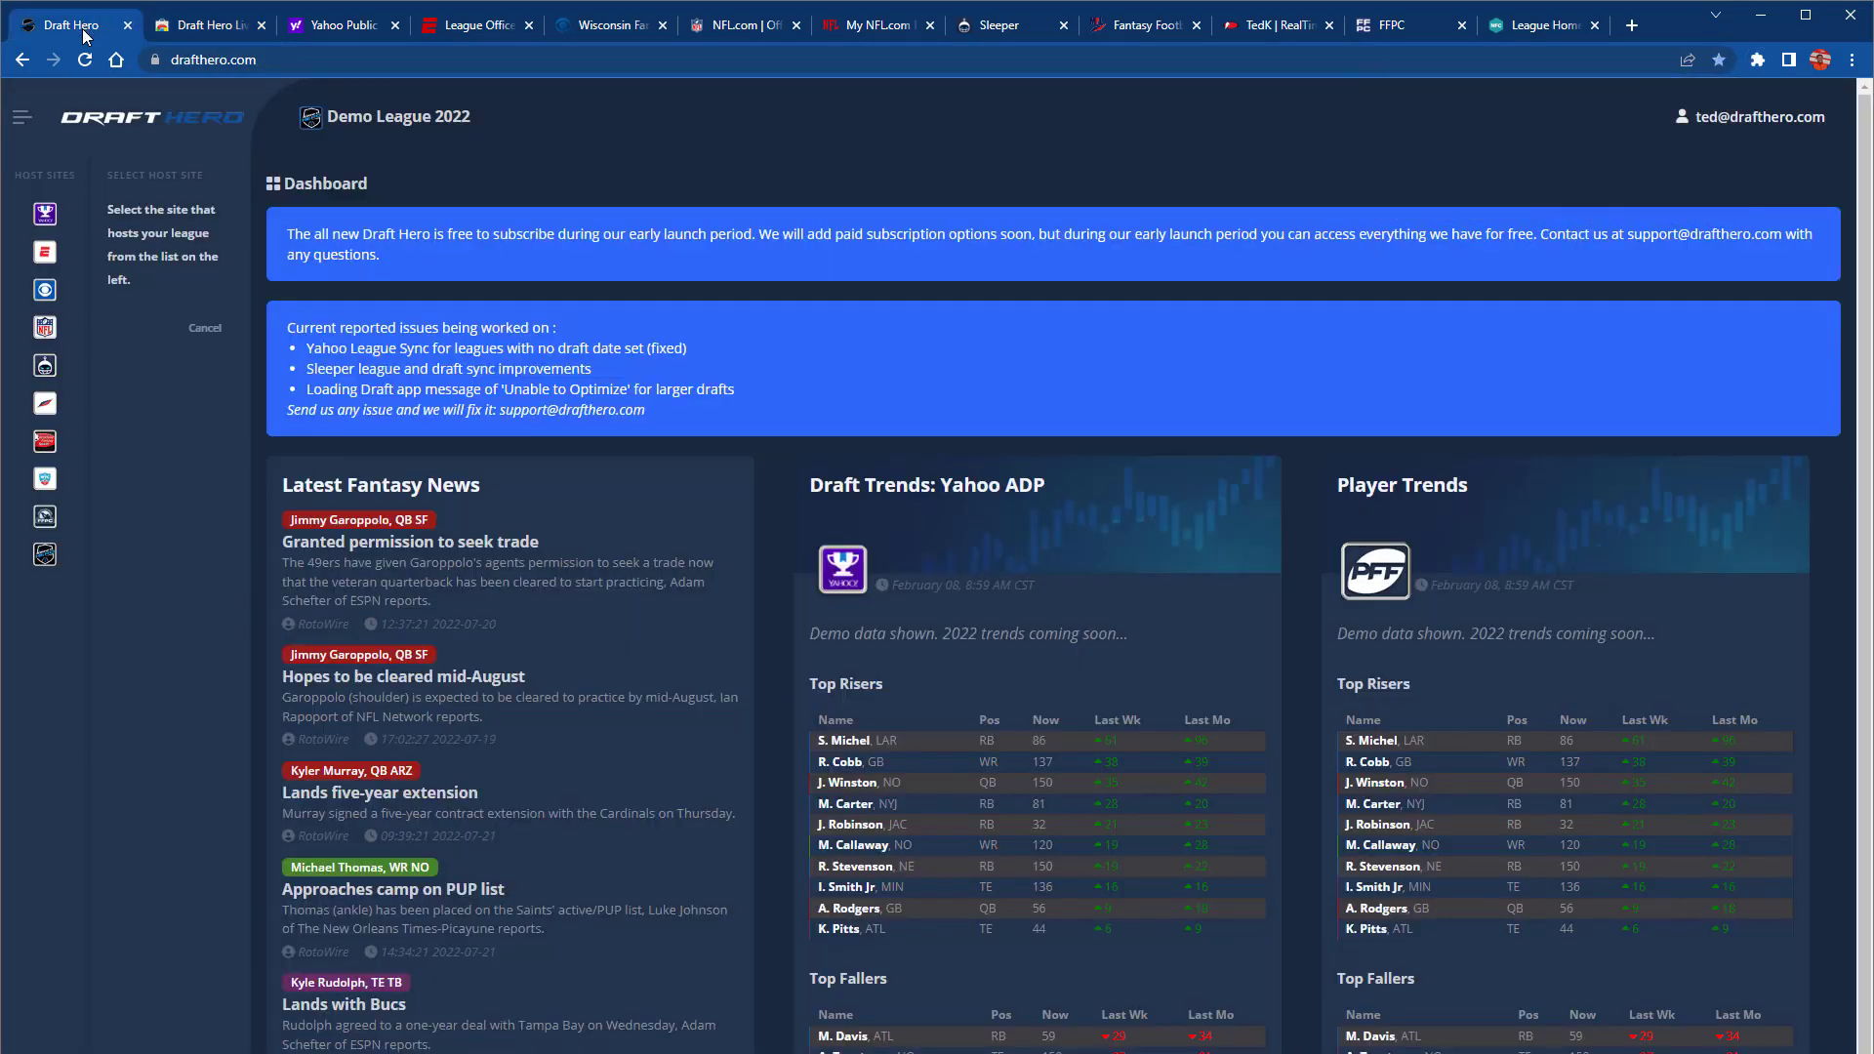
click(86, 59)
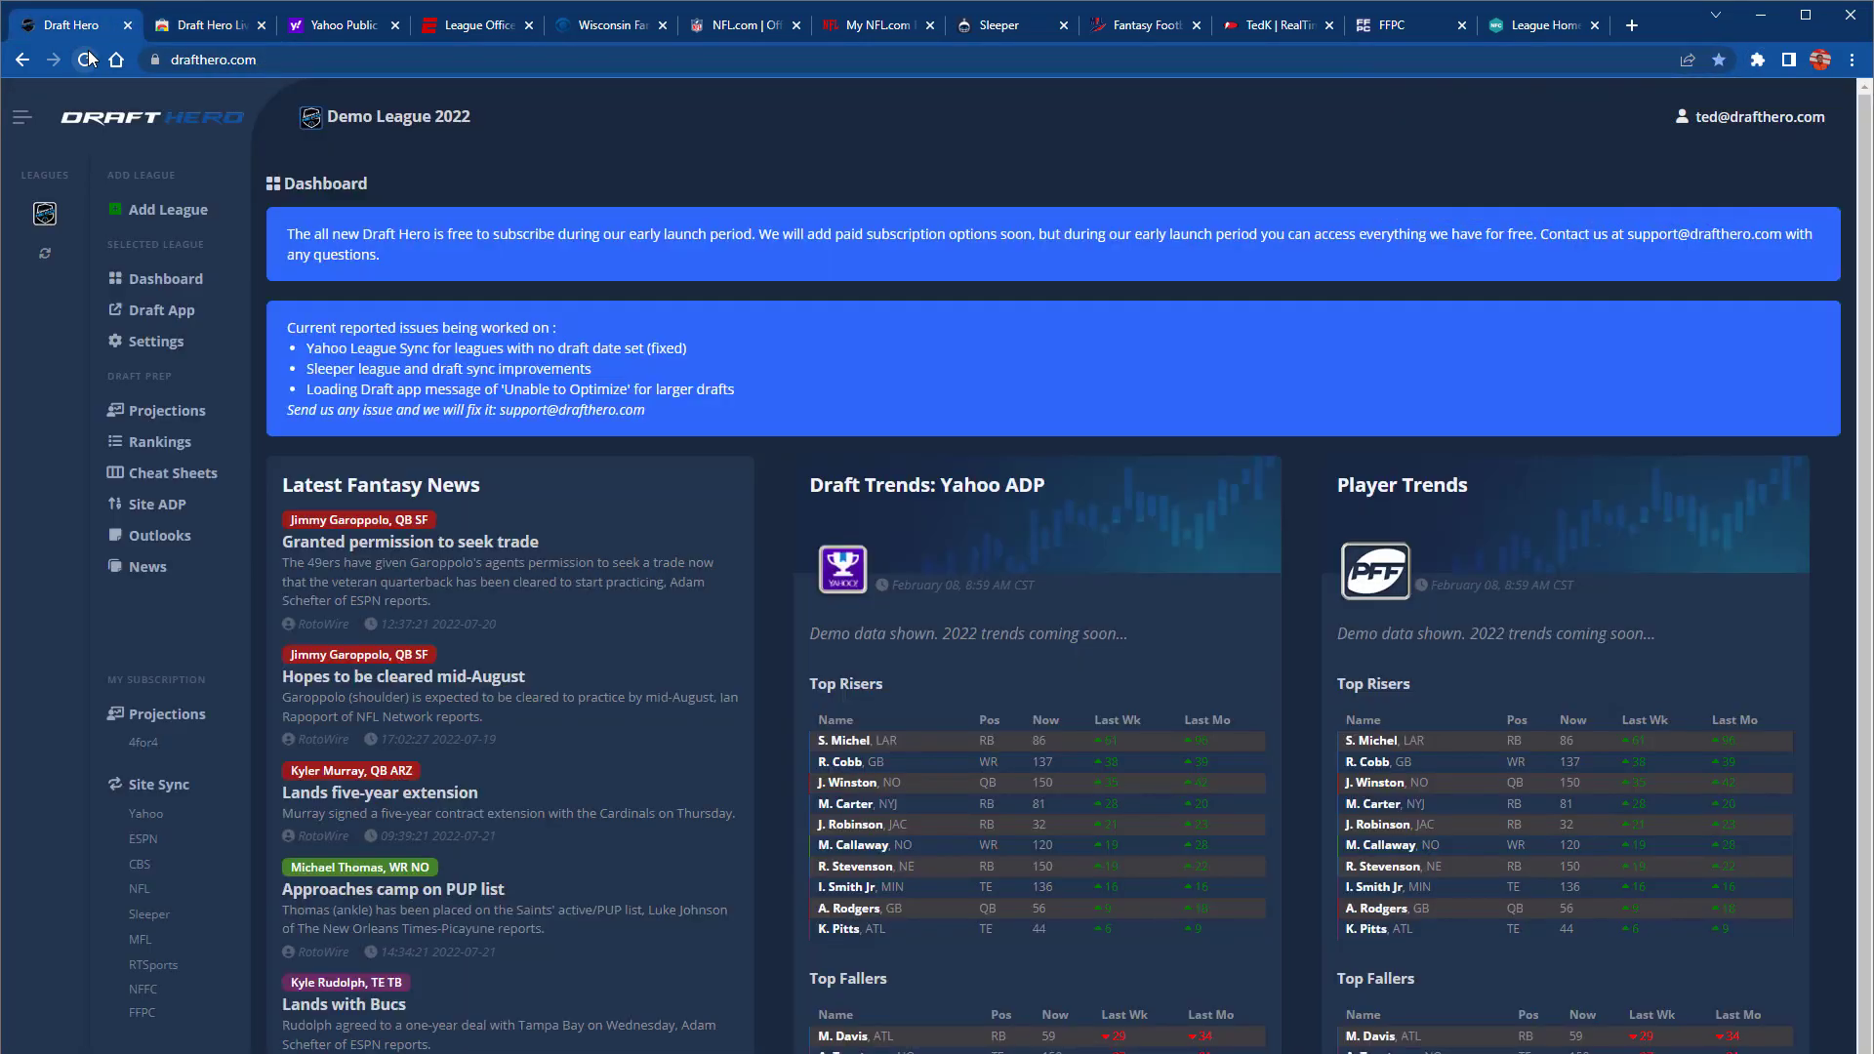
click(336, 30)
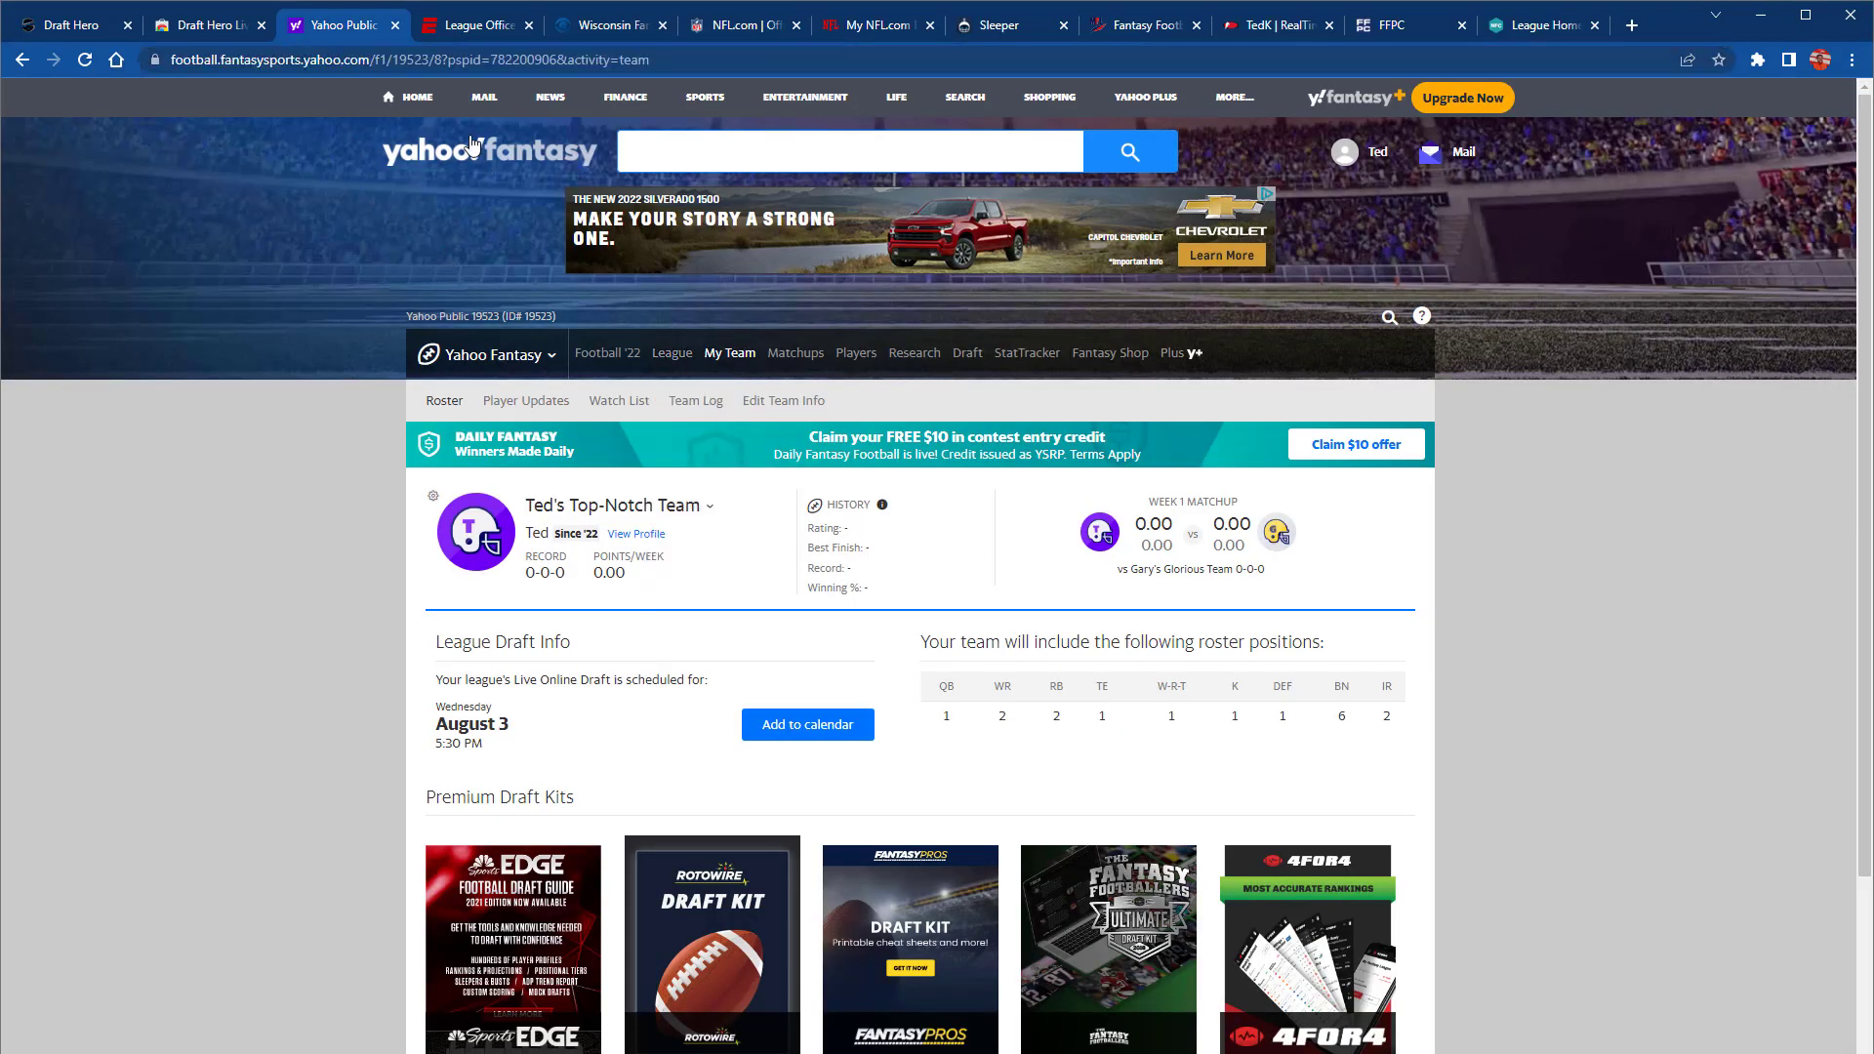
double_click(455, 59)
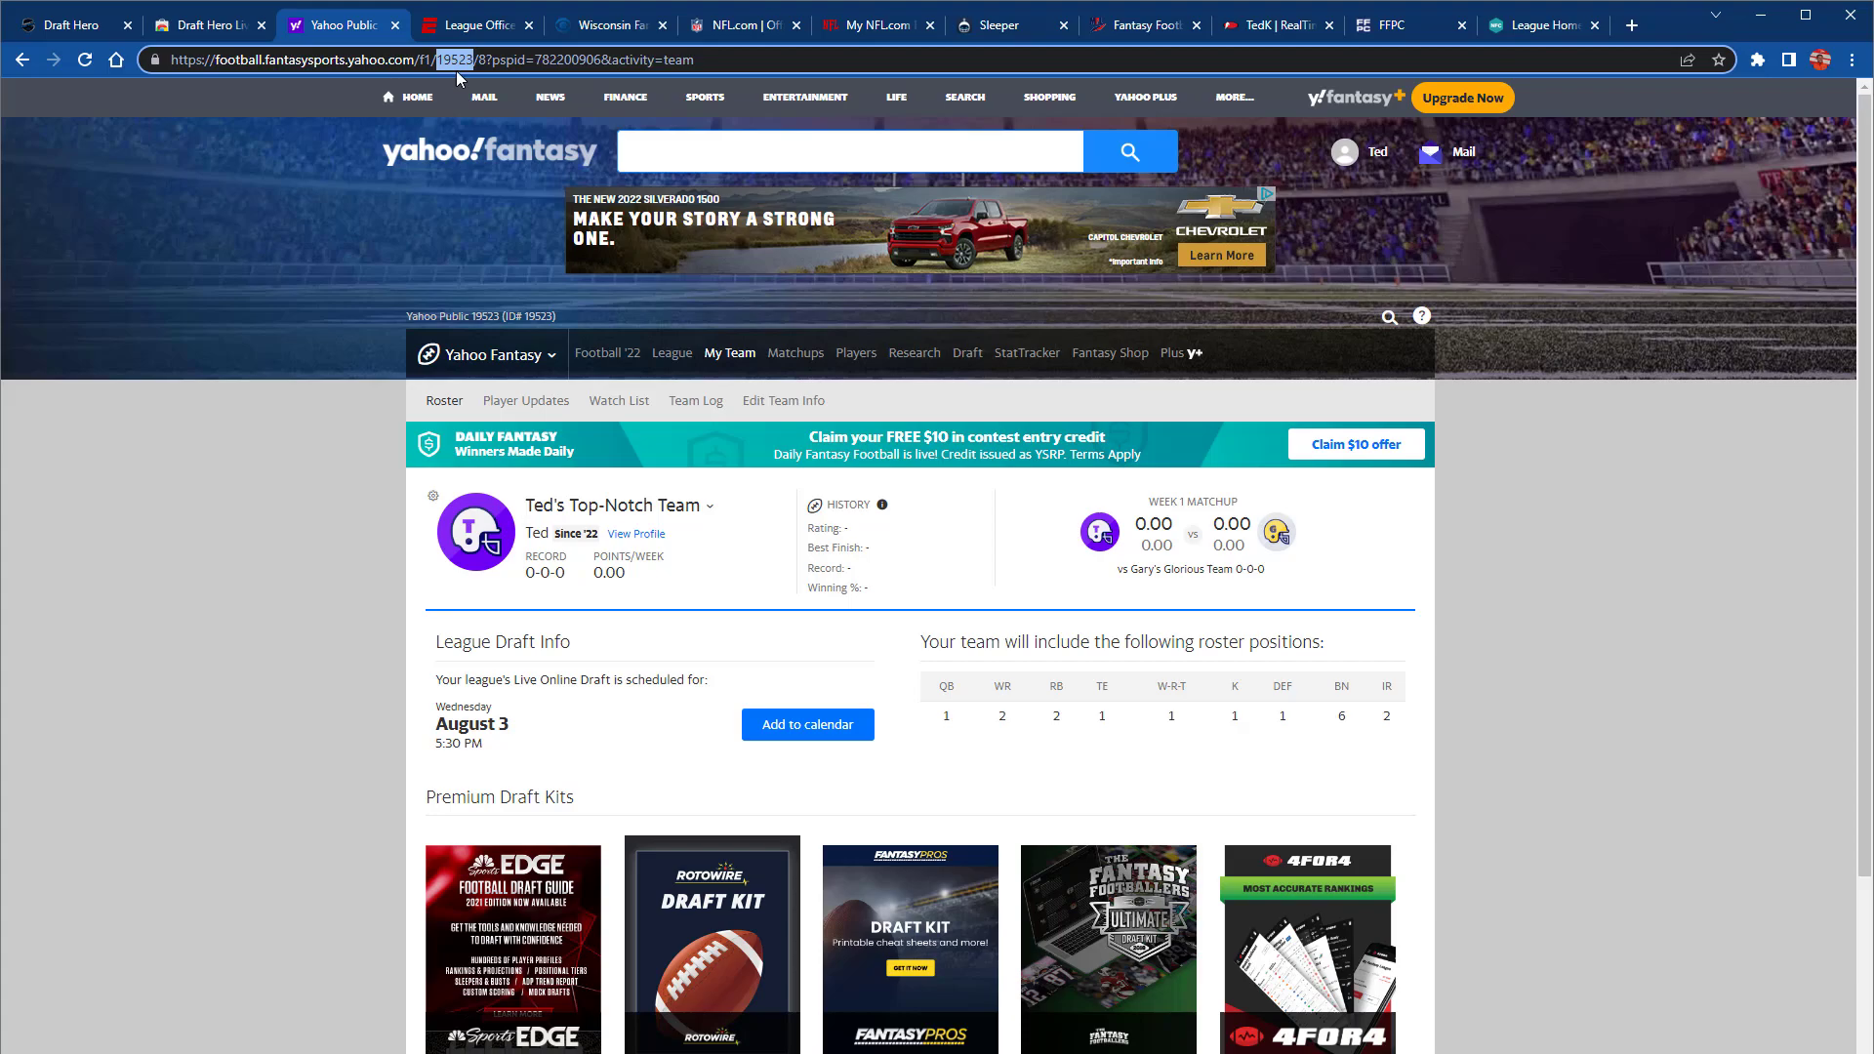
Import Yahoo league 19523, checking its Yahoo settings and managers pages against the result
click(75, 27)
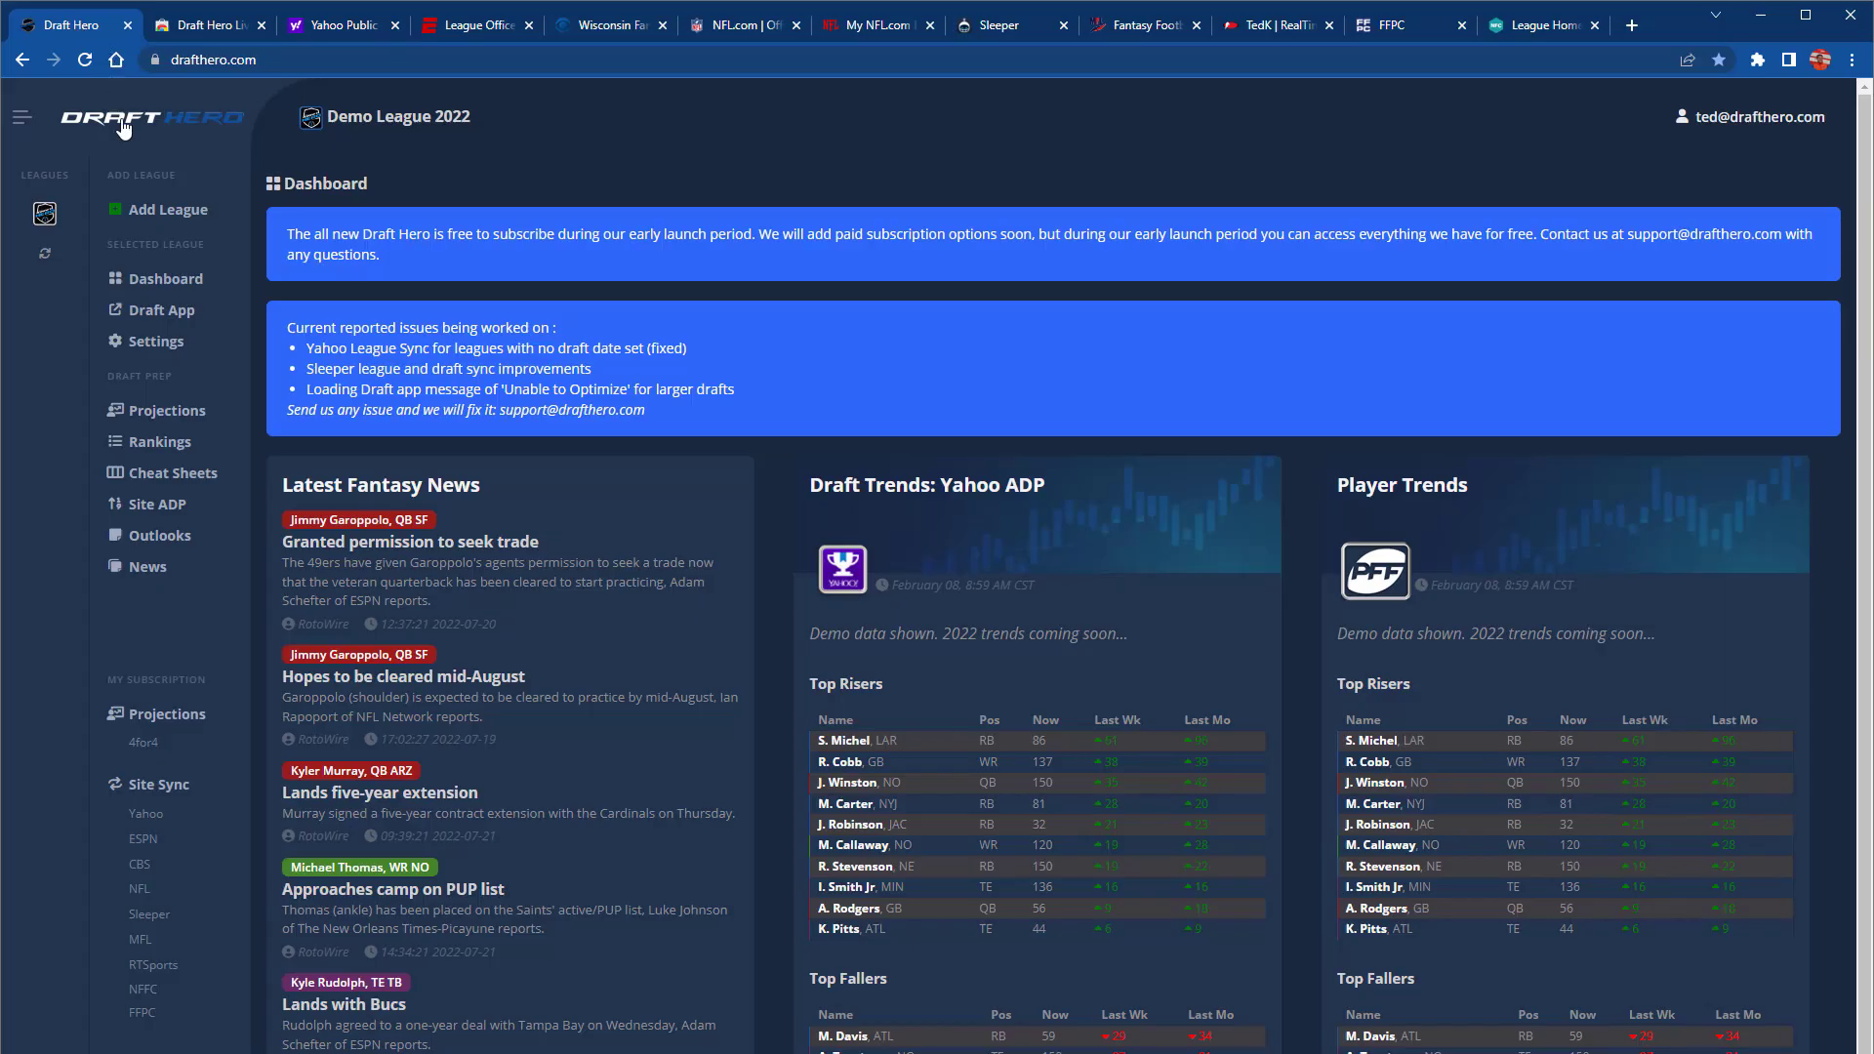
click(161, 211)
click(46, 213)
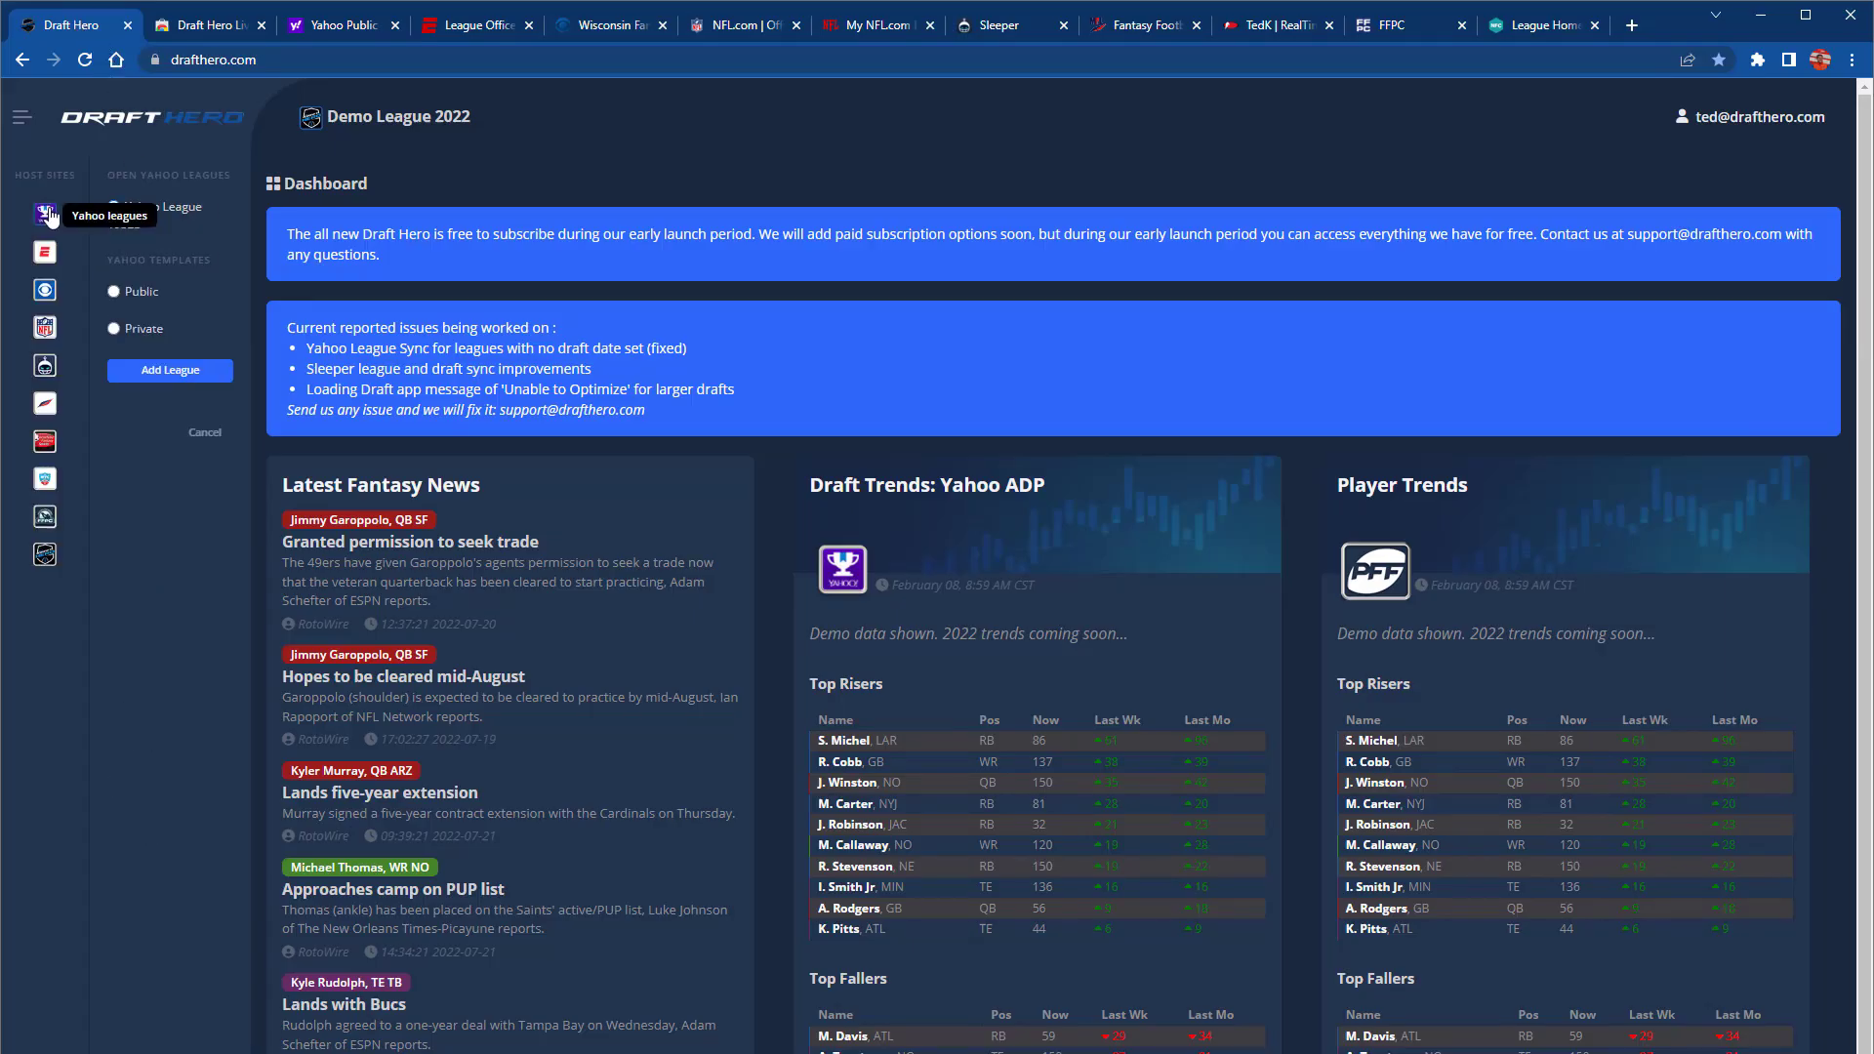
click(192, 373)
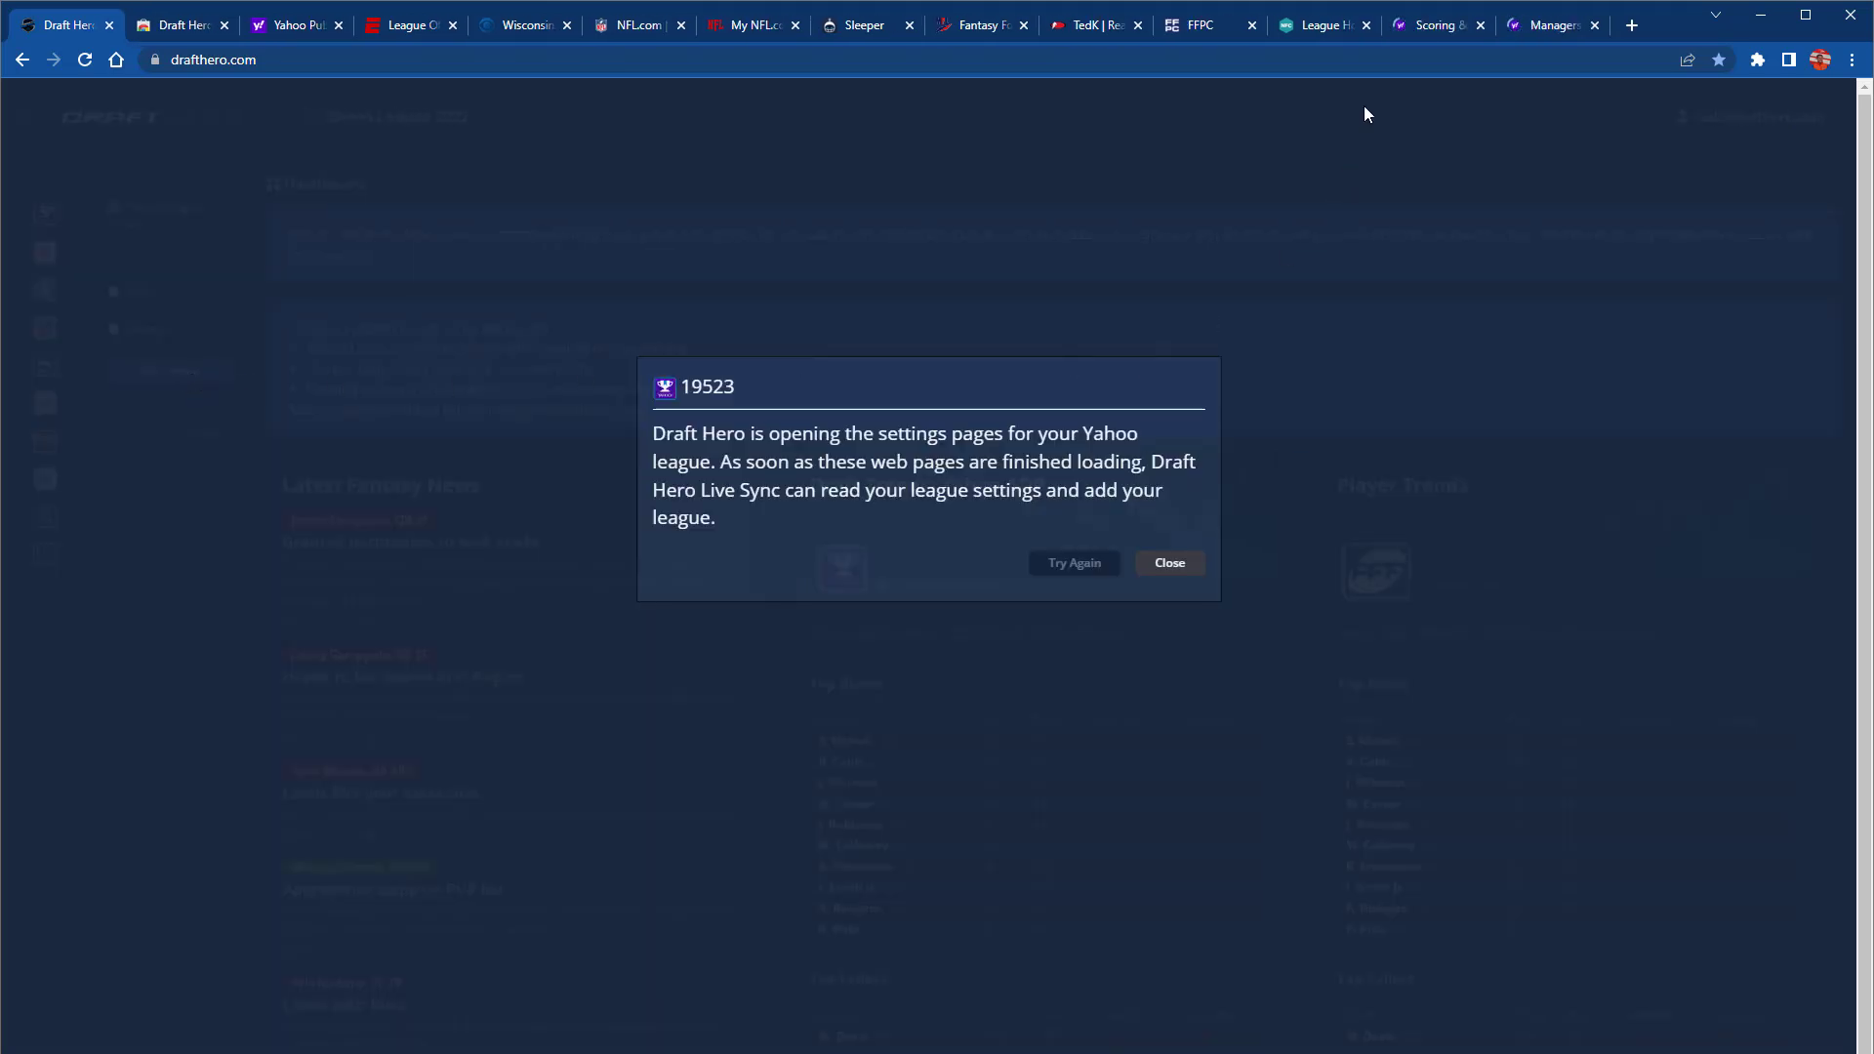
click(1416, 27)
click(1532, 27)
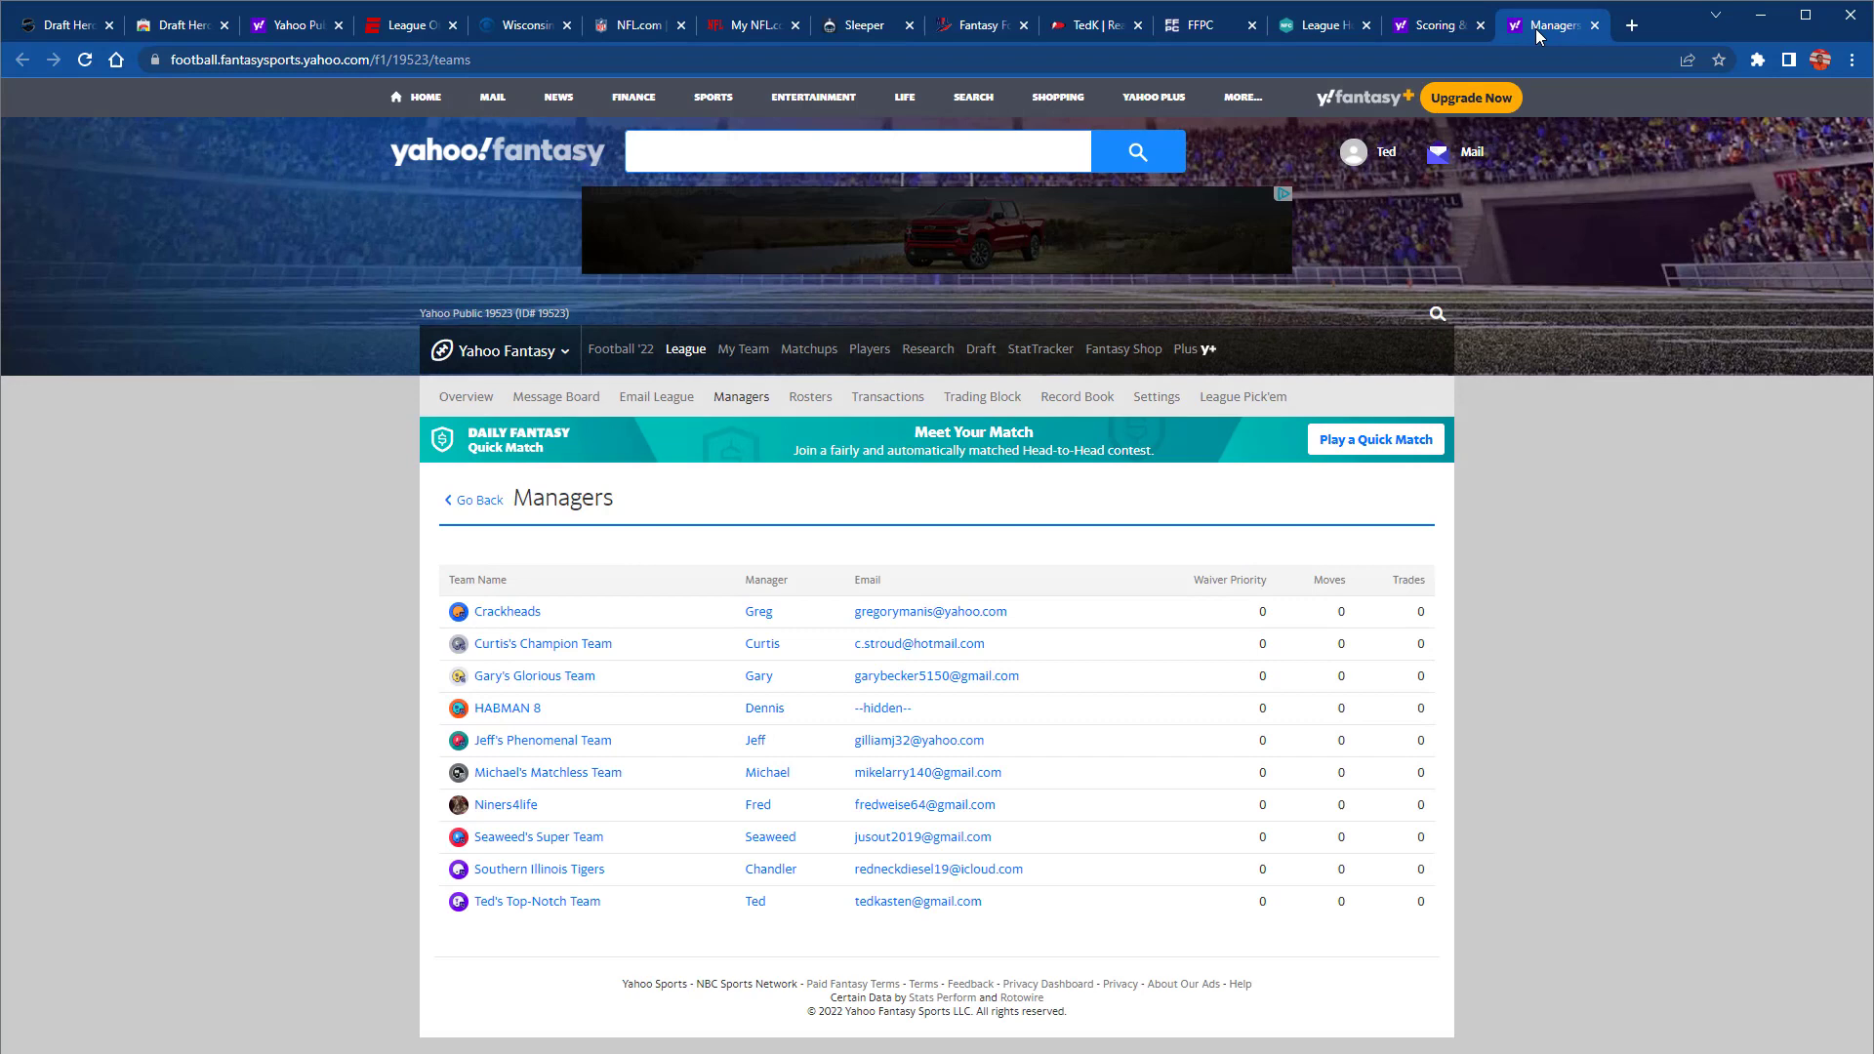
click(72, 26)
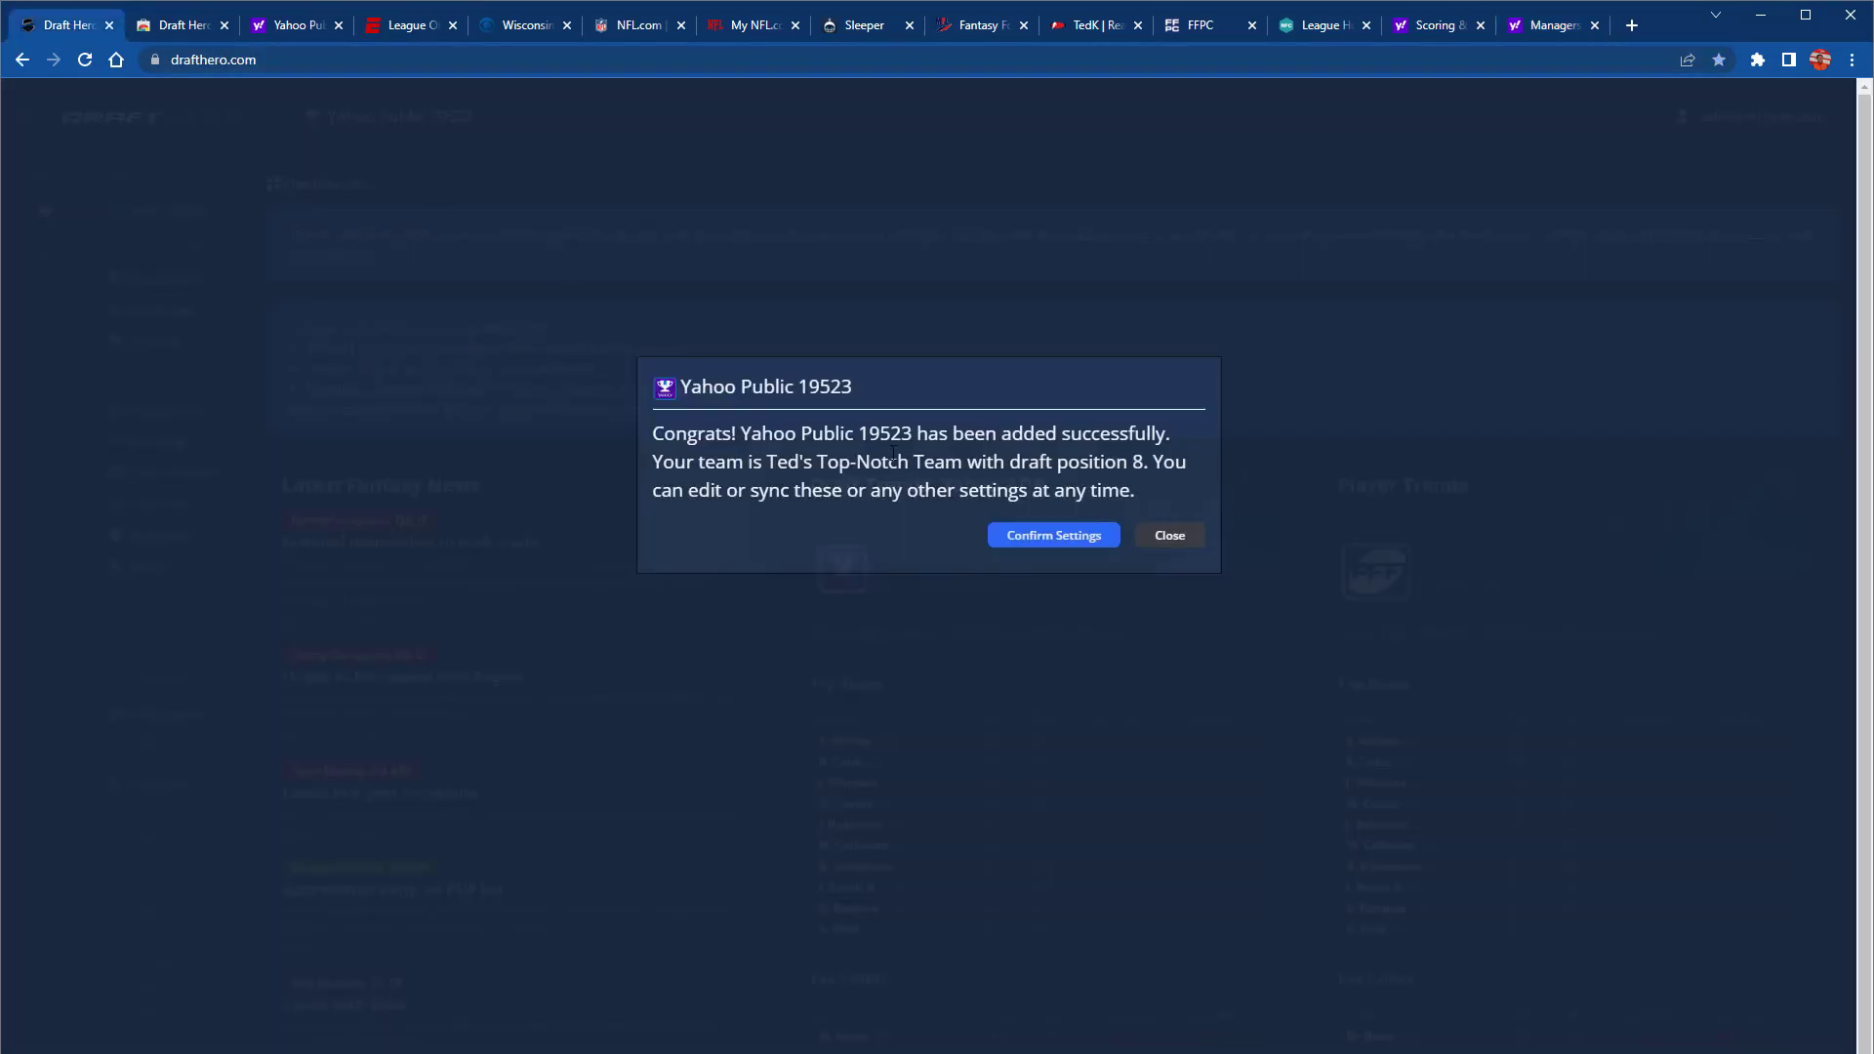
Set Ted's Top-Notch Team as my team and drag HABMAN 8 up to fifth in the draft order
click(1045, 535)
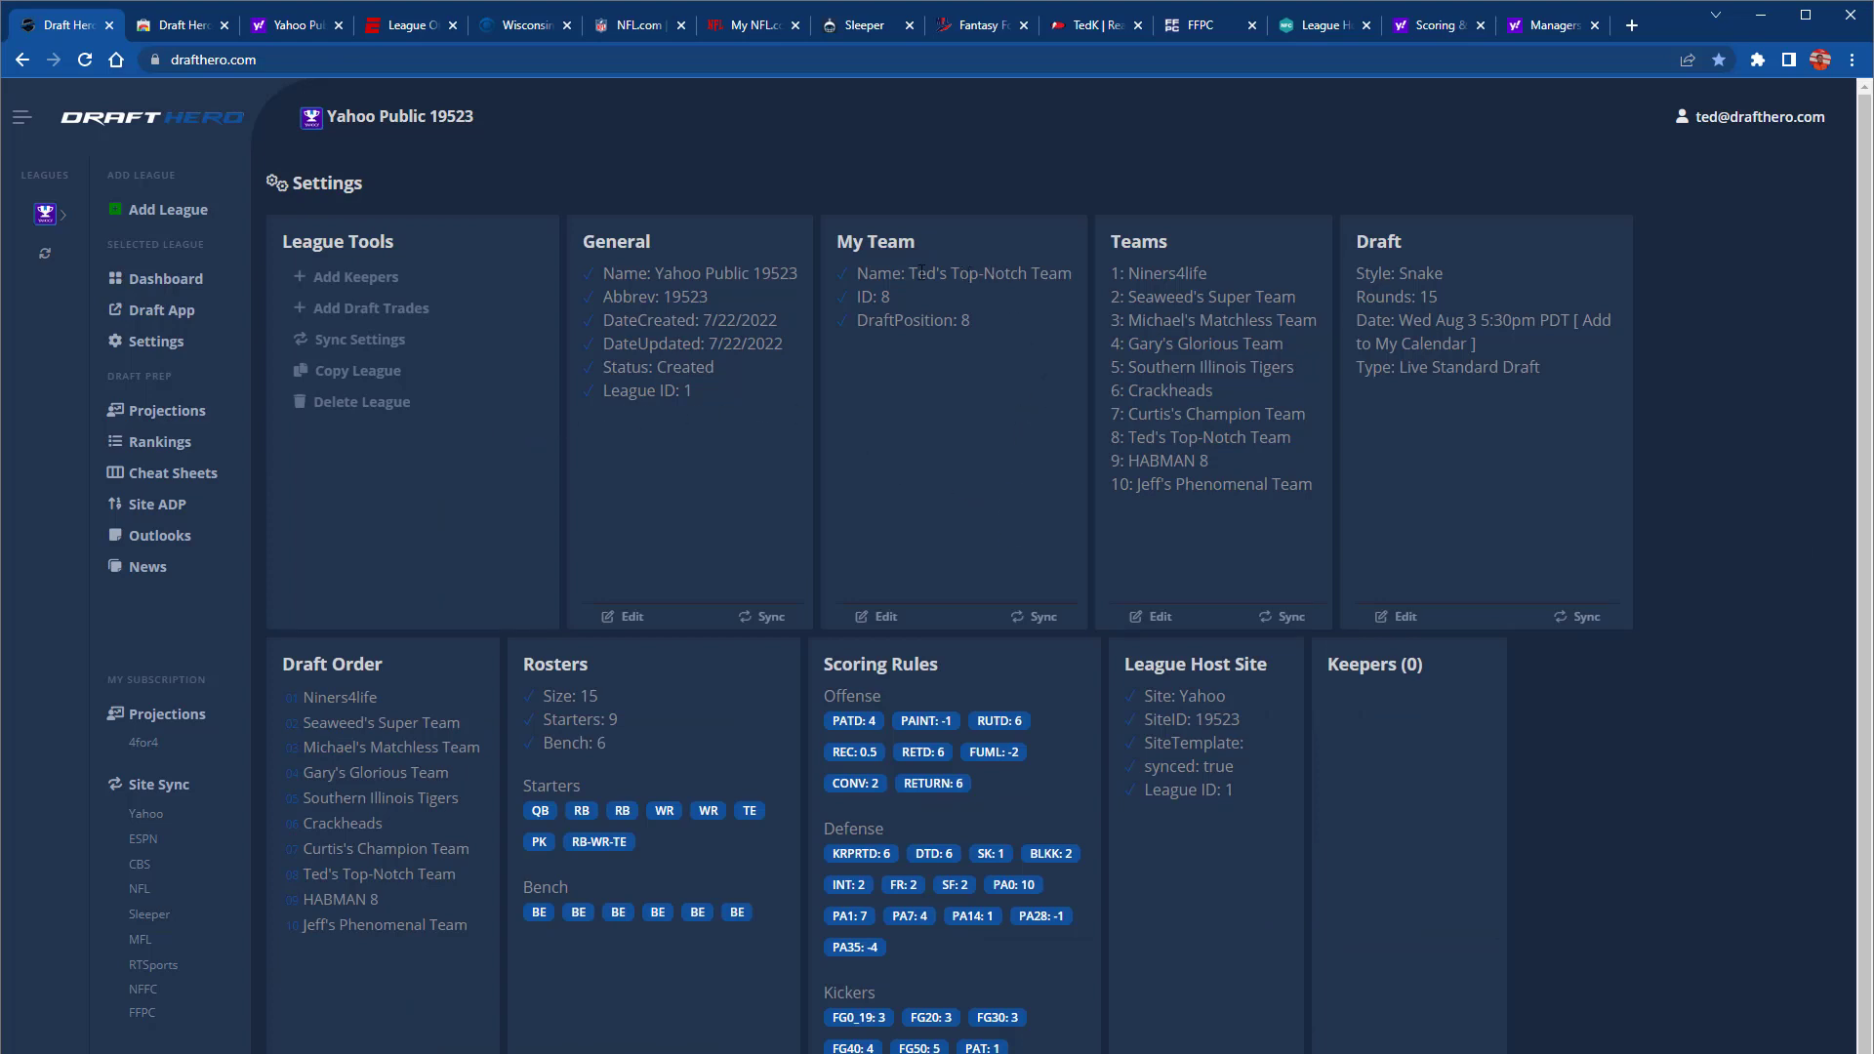
click(887, 615)
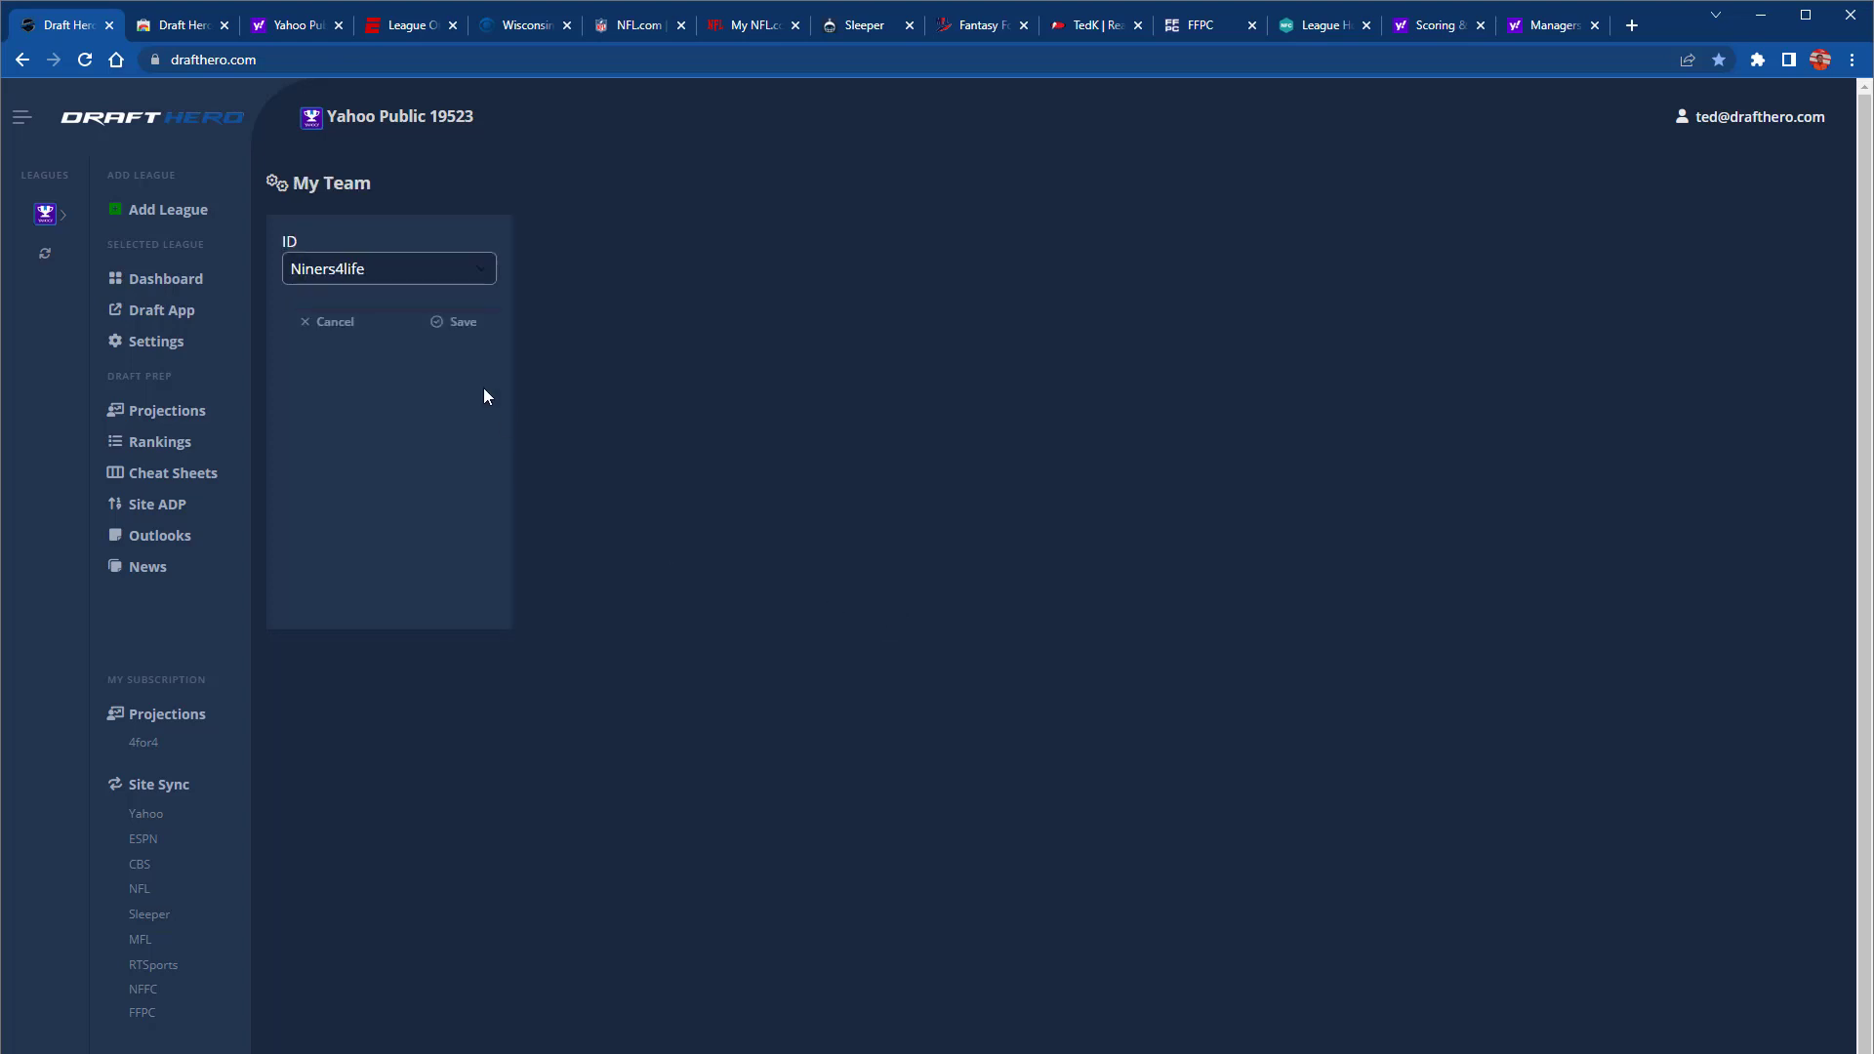
click(459, 268)
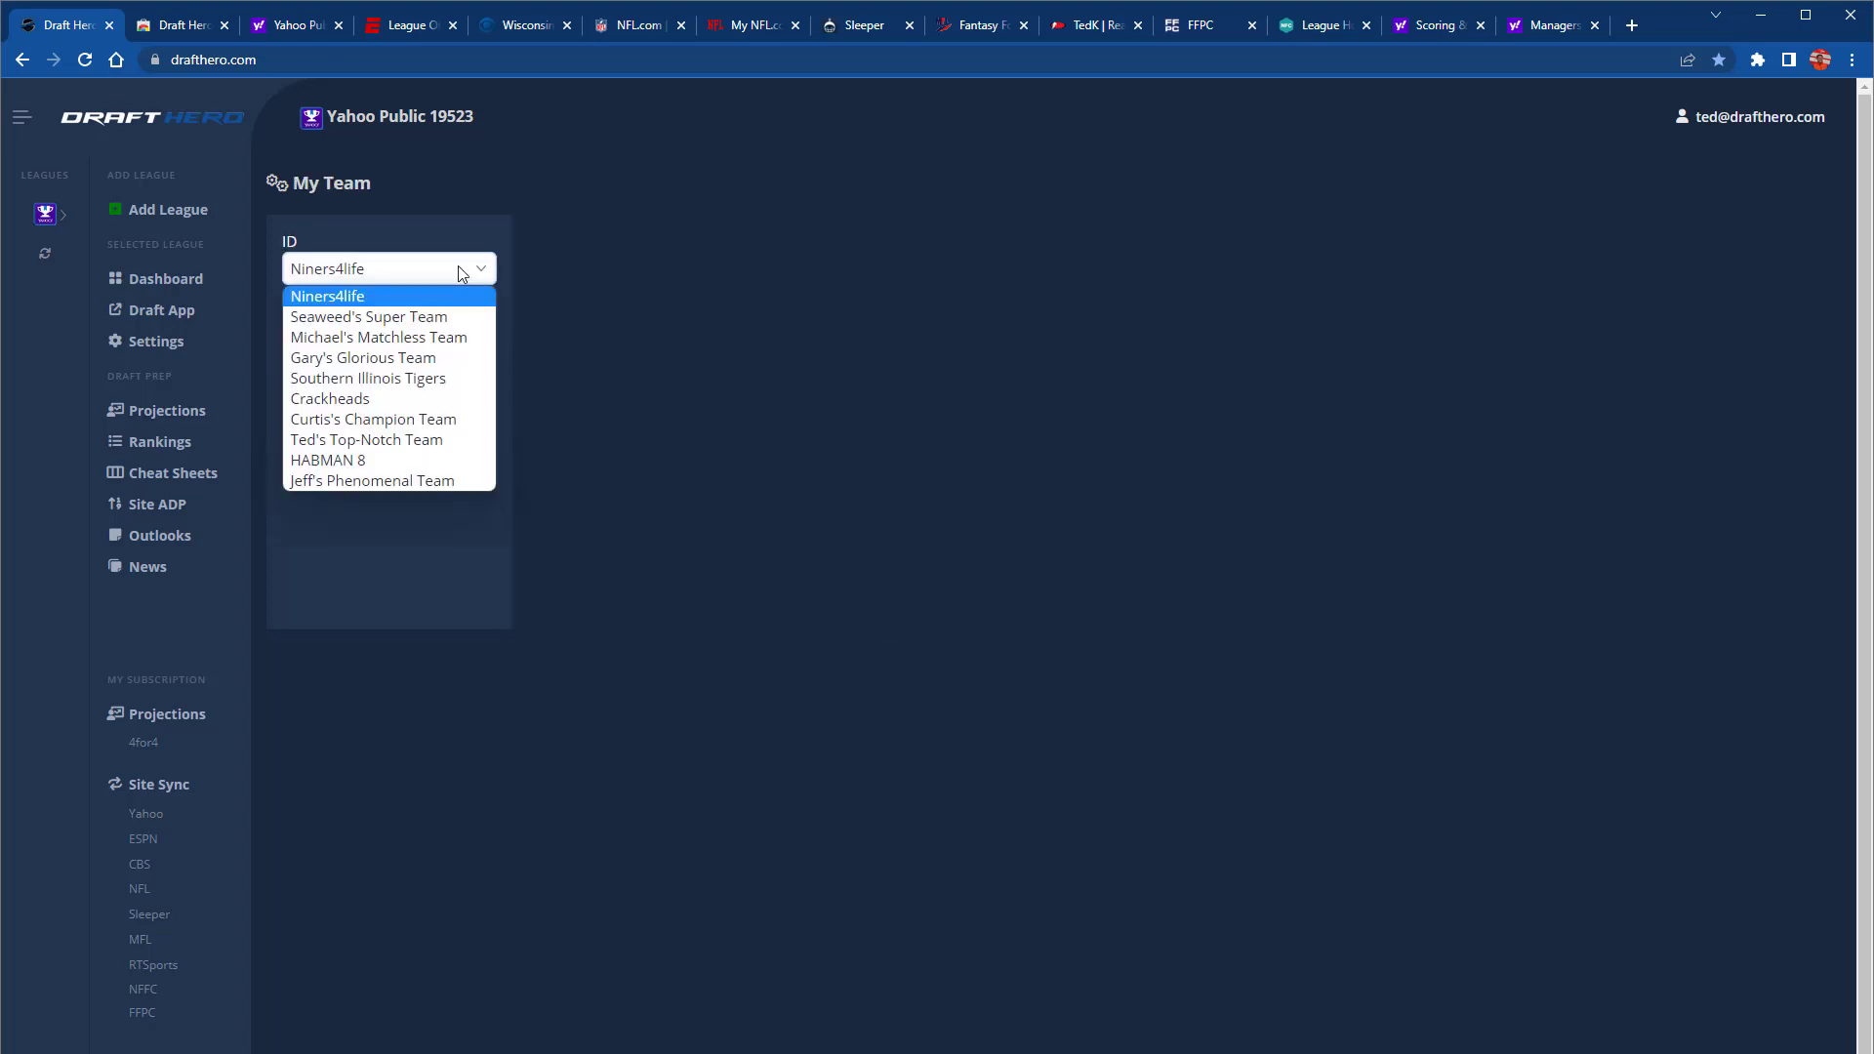
click(402, 438)
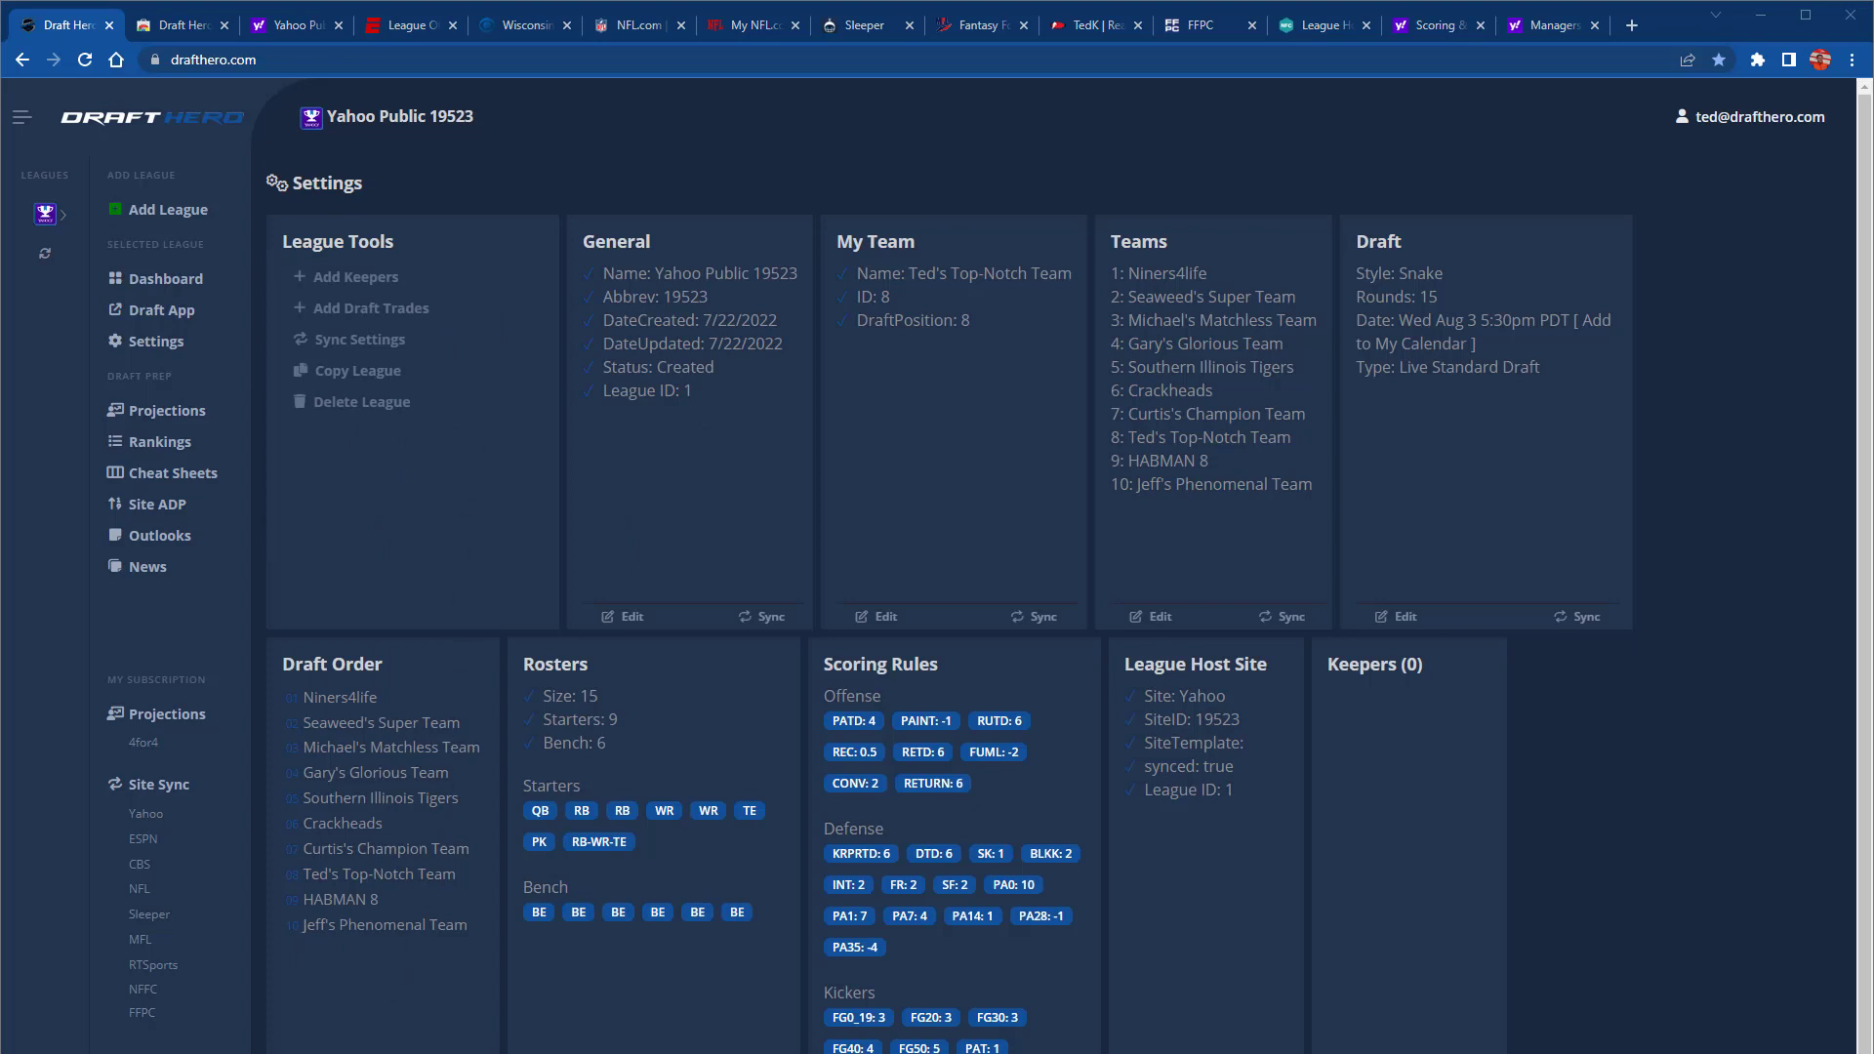
click(351, 1033)
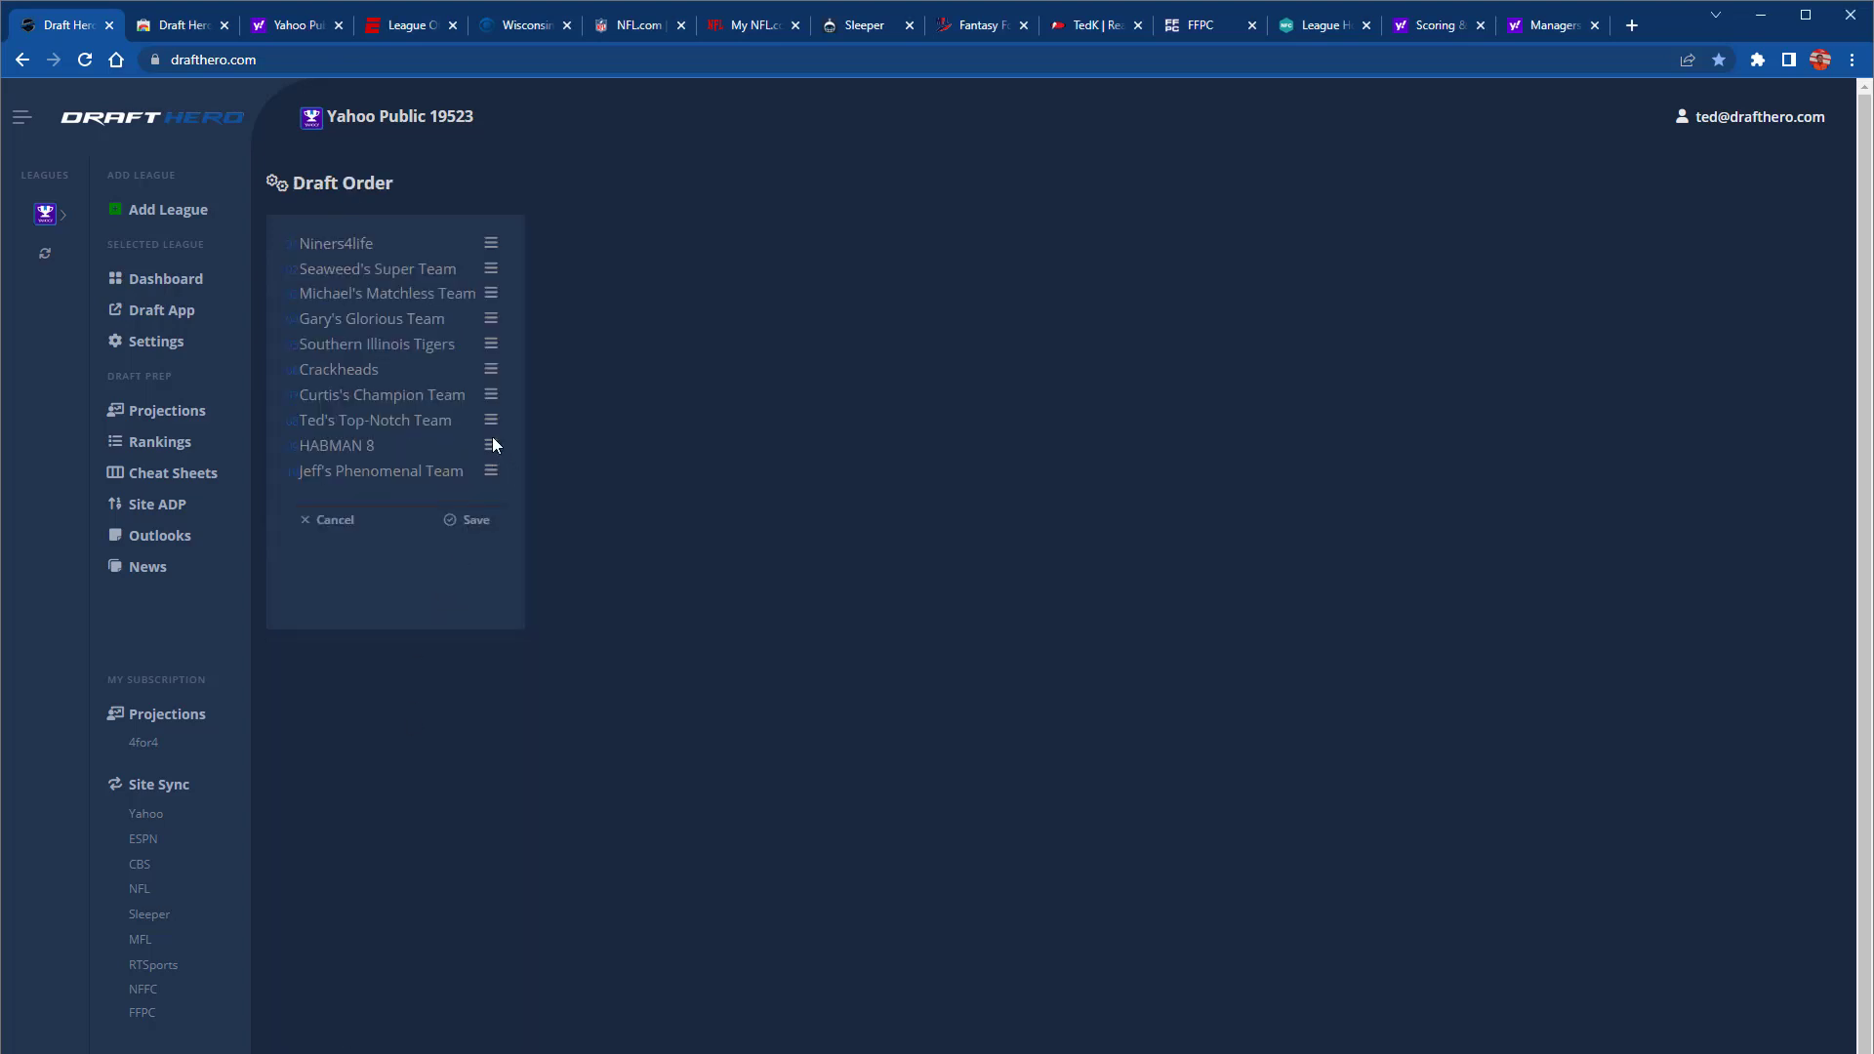
drag(492, 441, 496, 342)
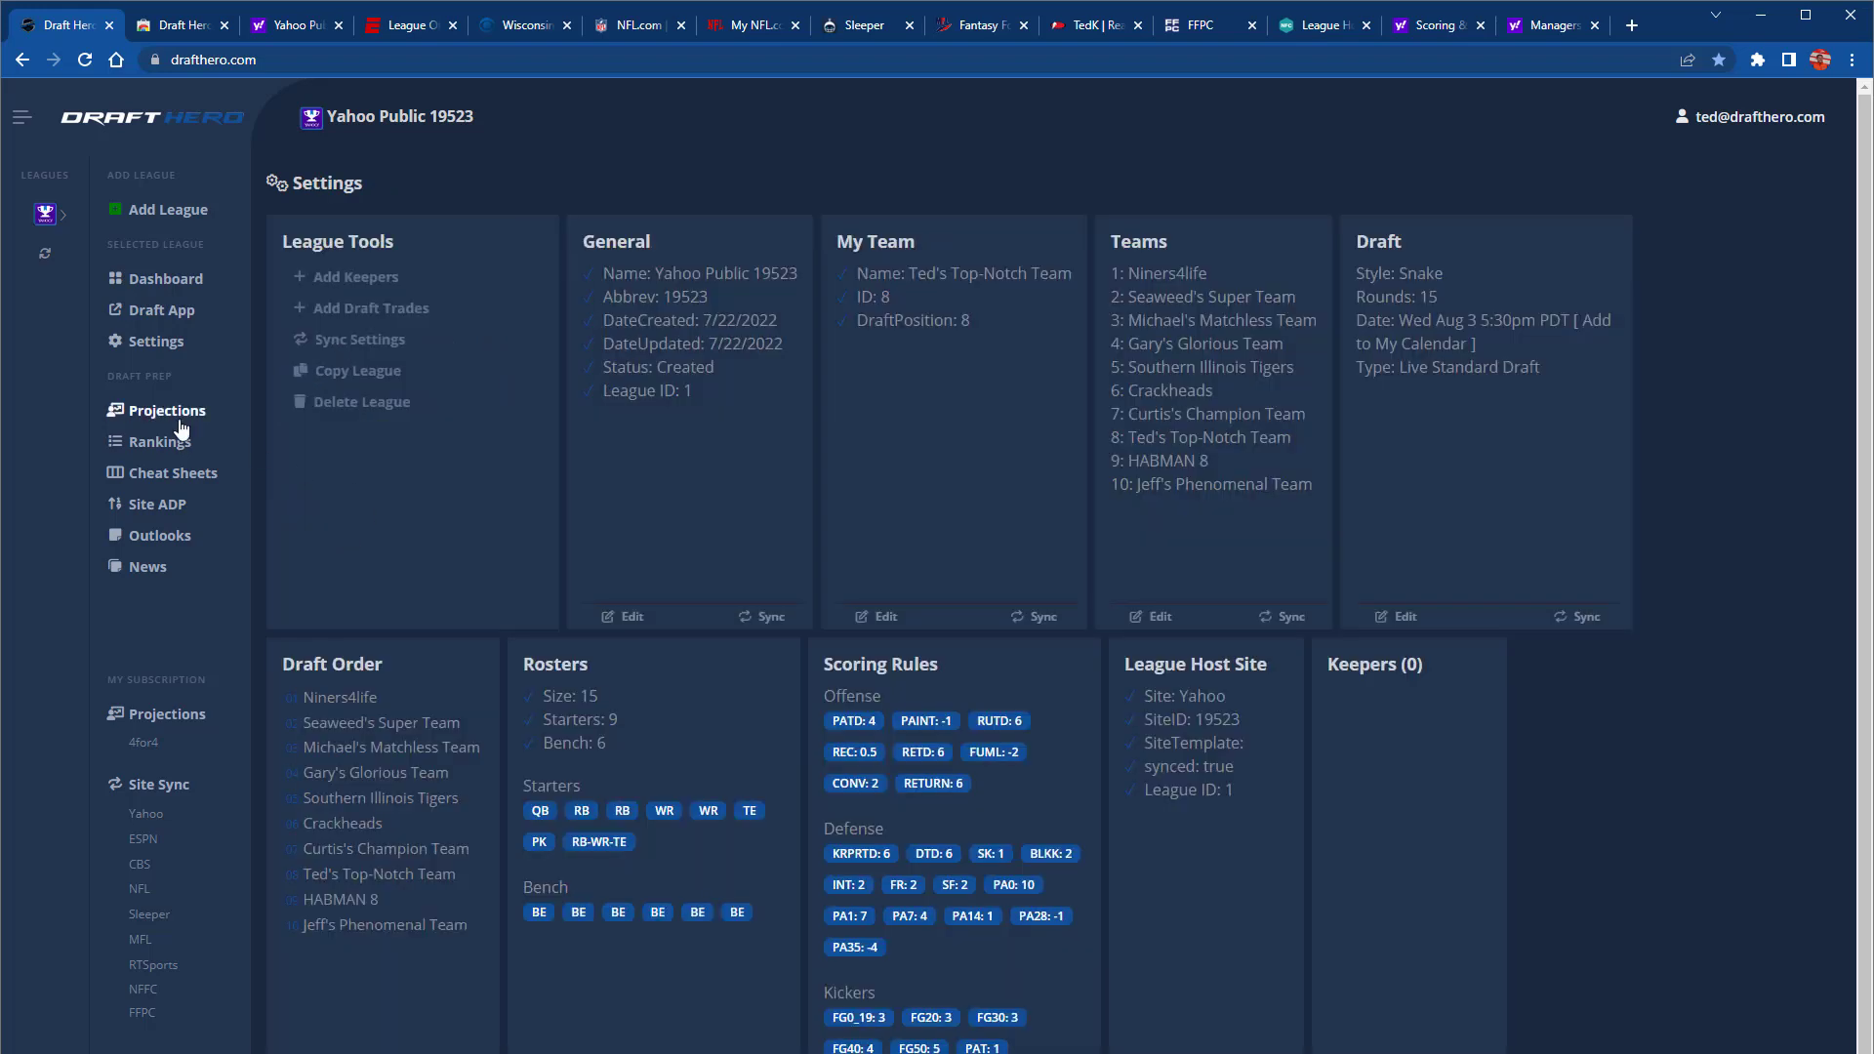
Browse QB projections and rankings, cheat sheets, site ADP and the draft app's Draft Board
click(181, 424)
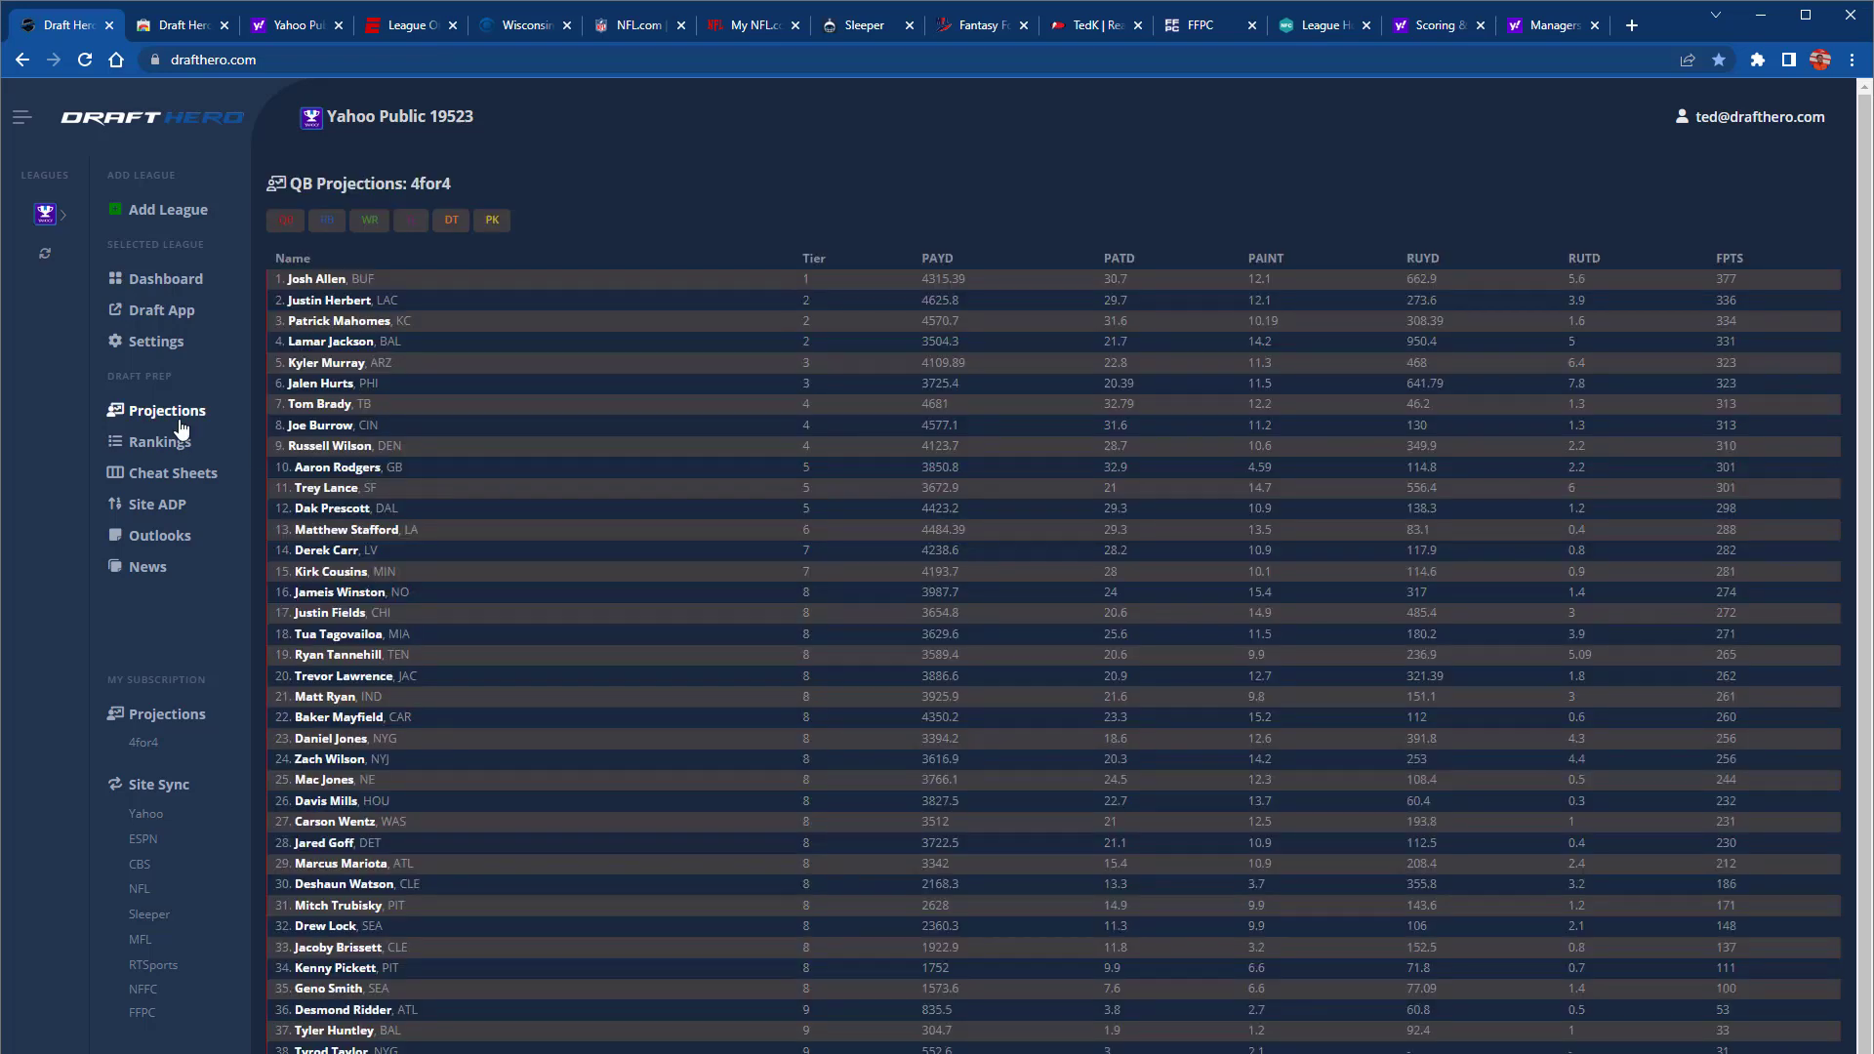
click(180, 441)
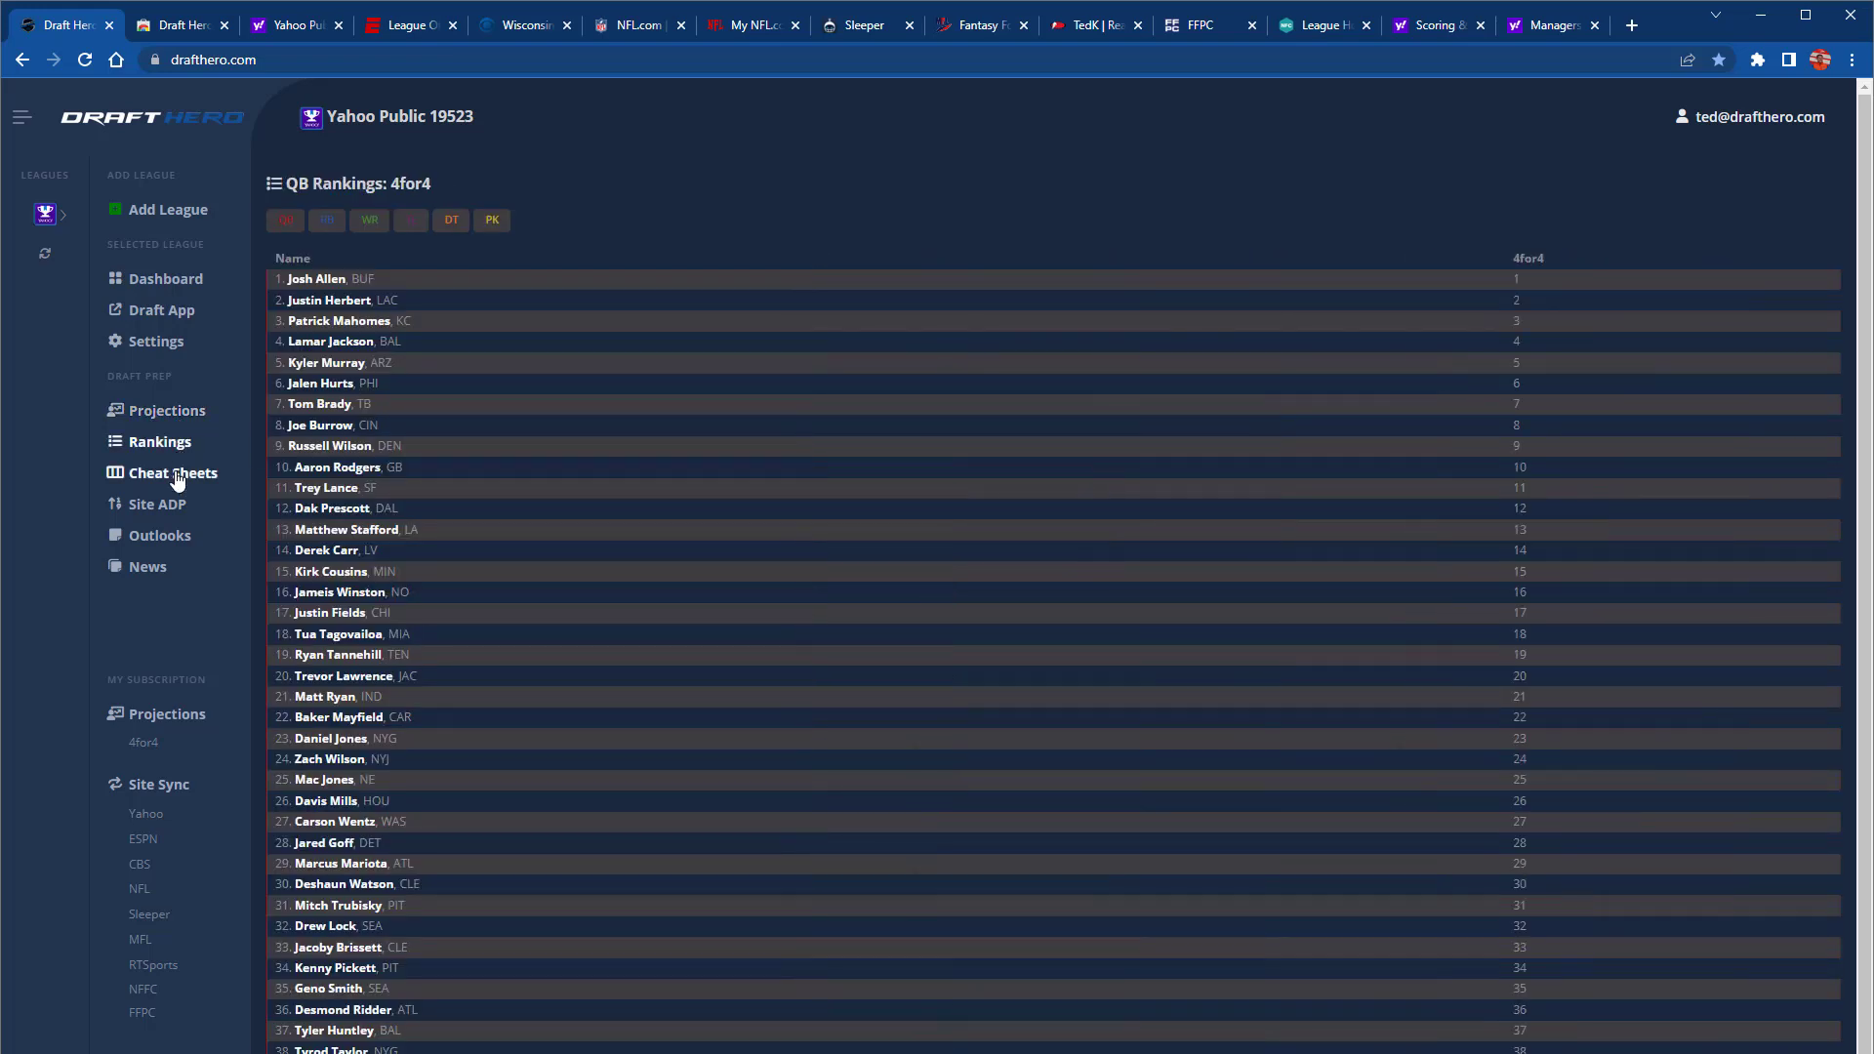
click(176, 474)
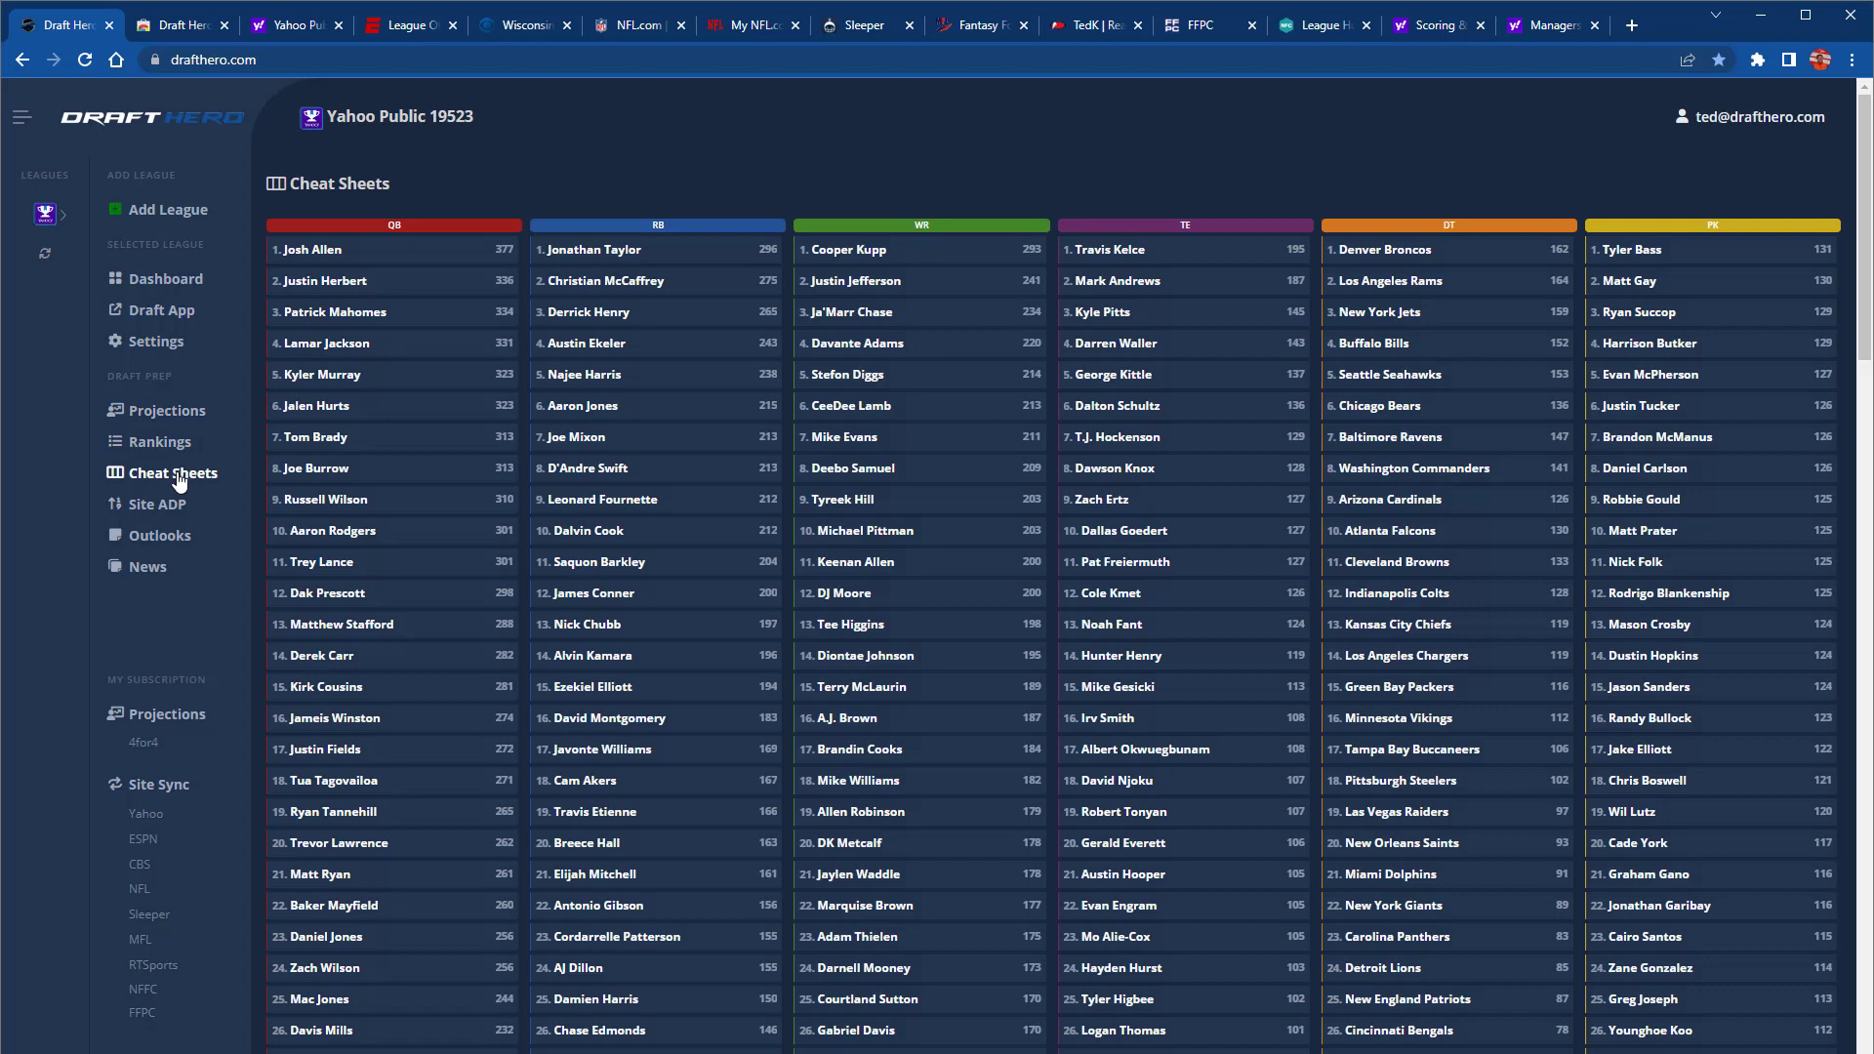
click(172, 504)
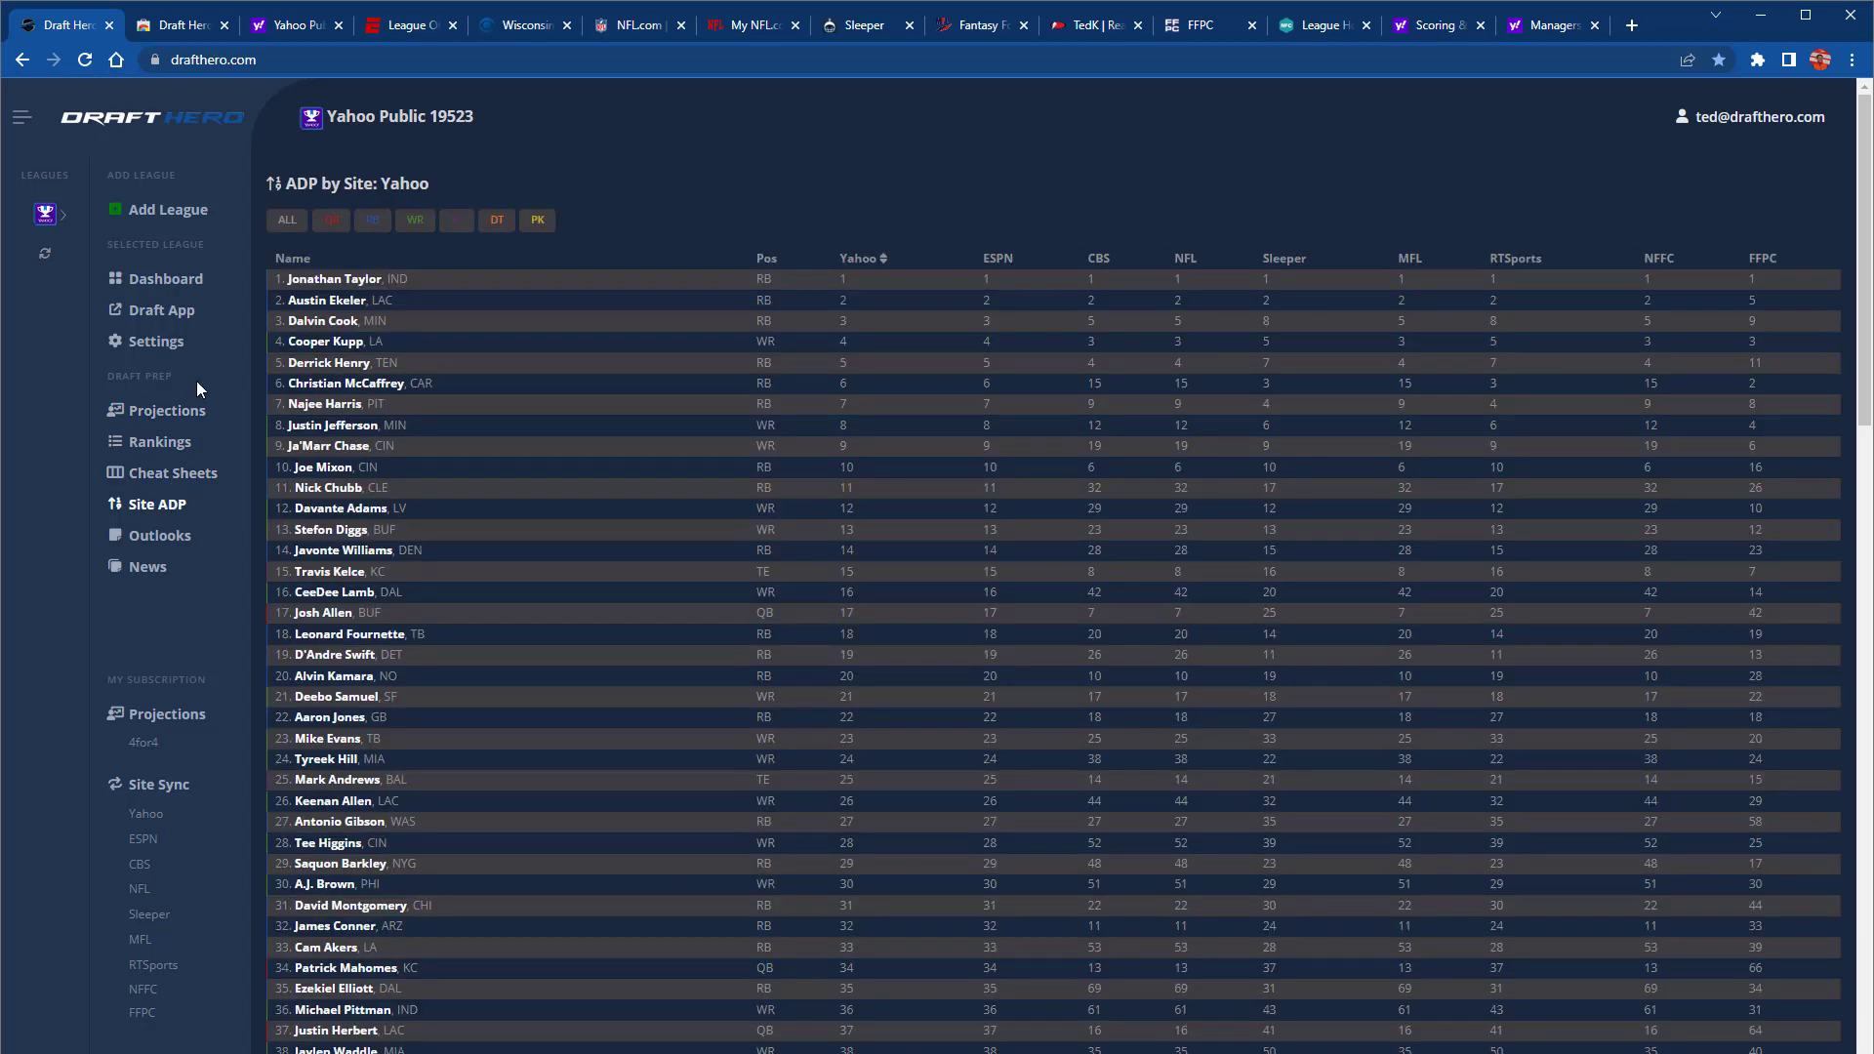
click(172, 310)
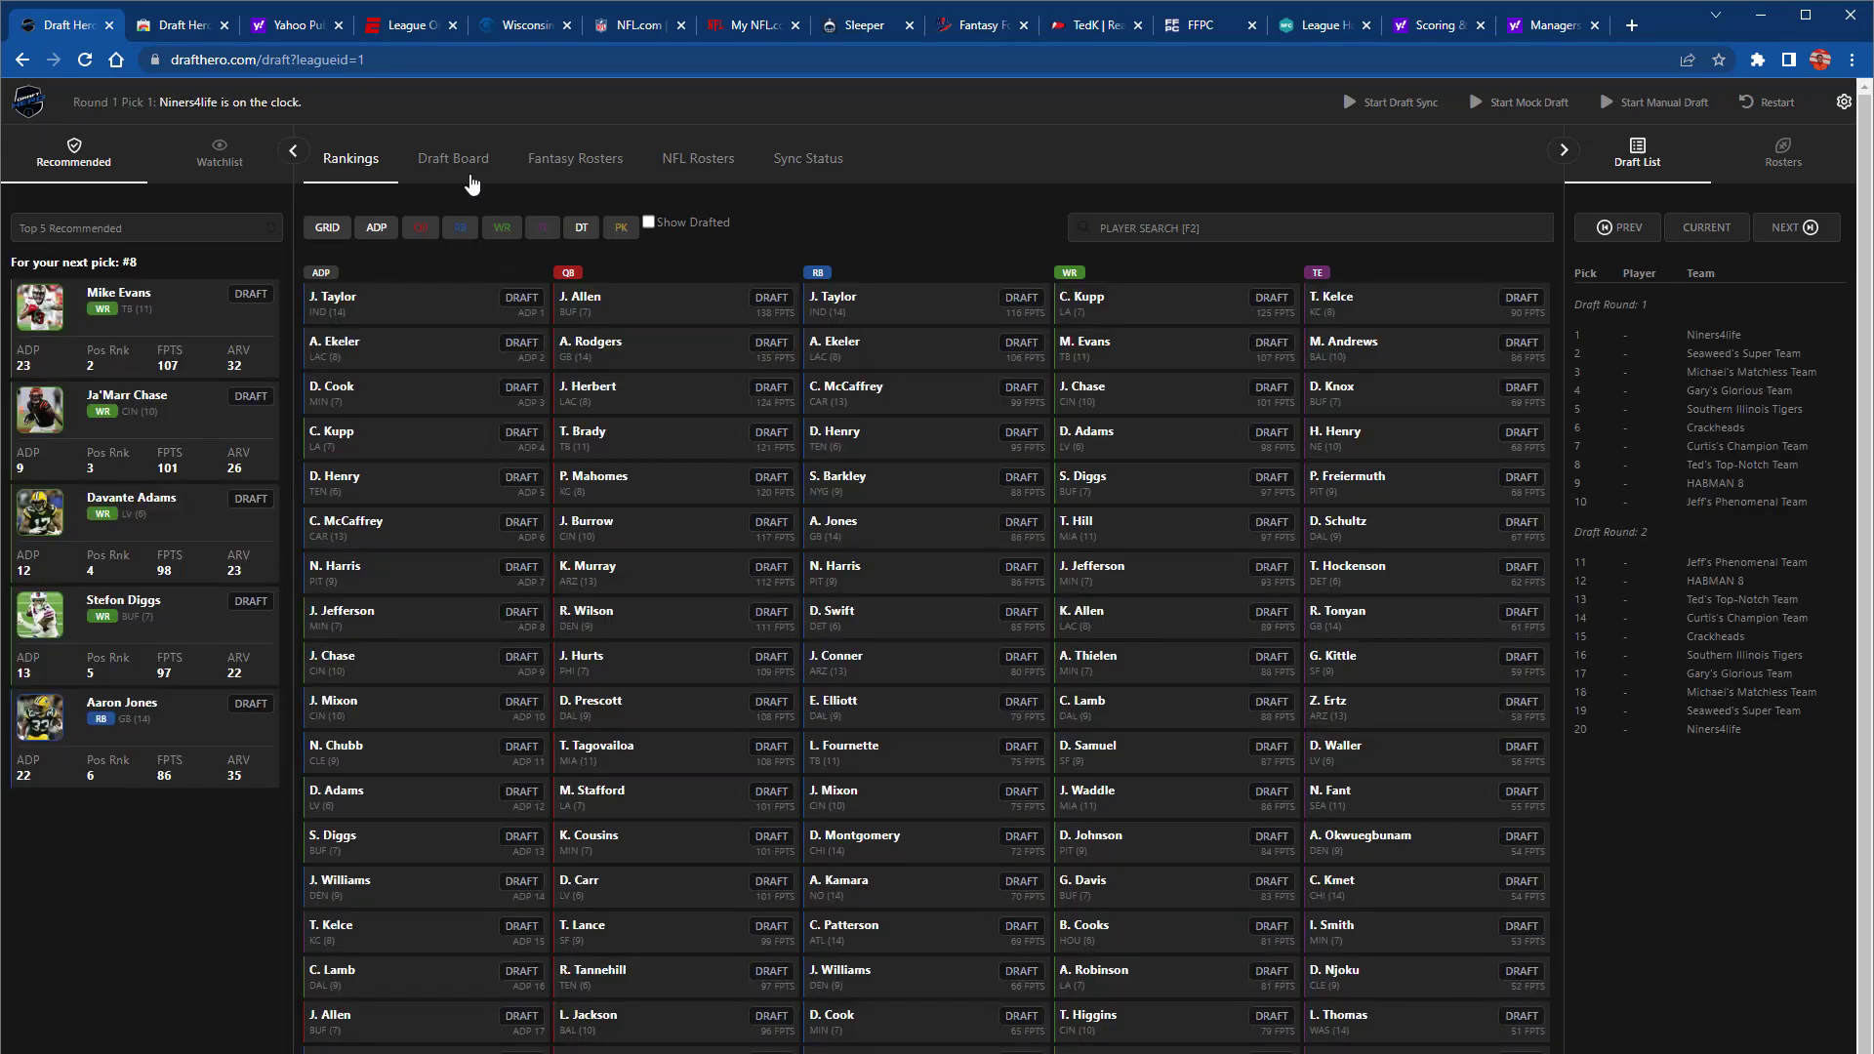
click(469, 169)
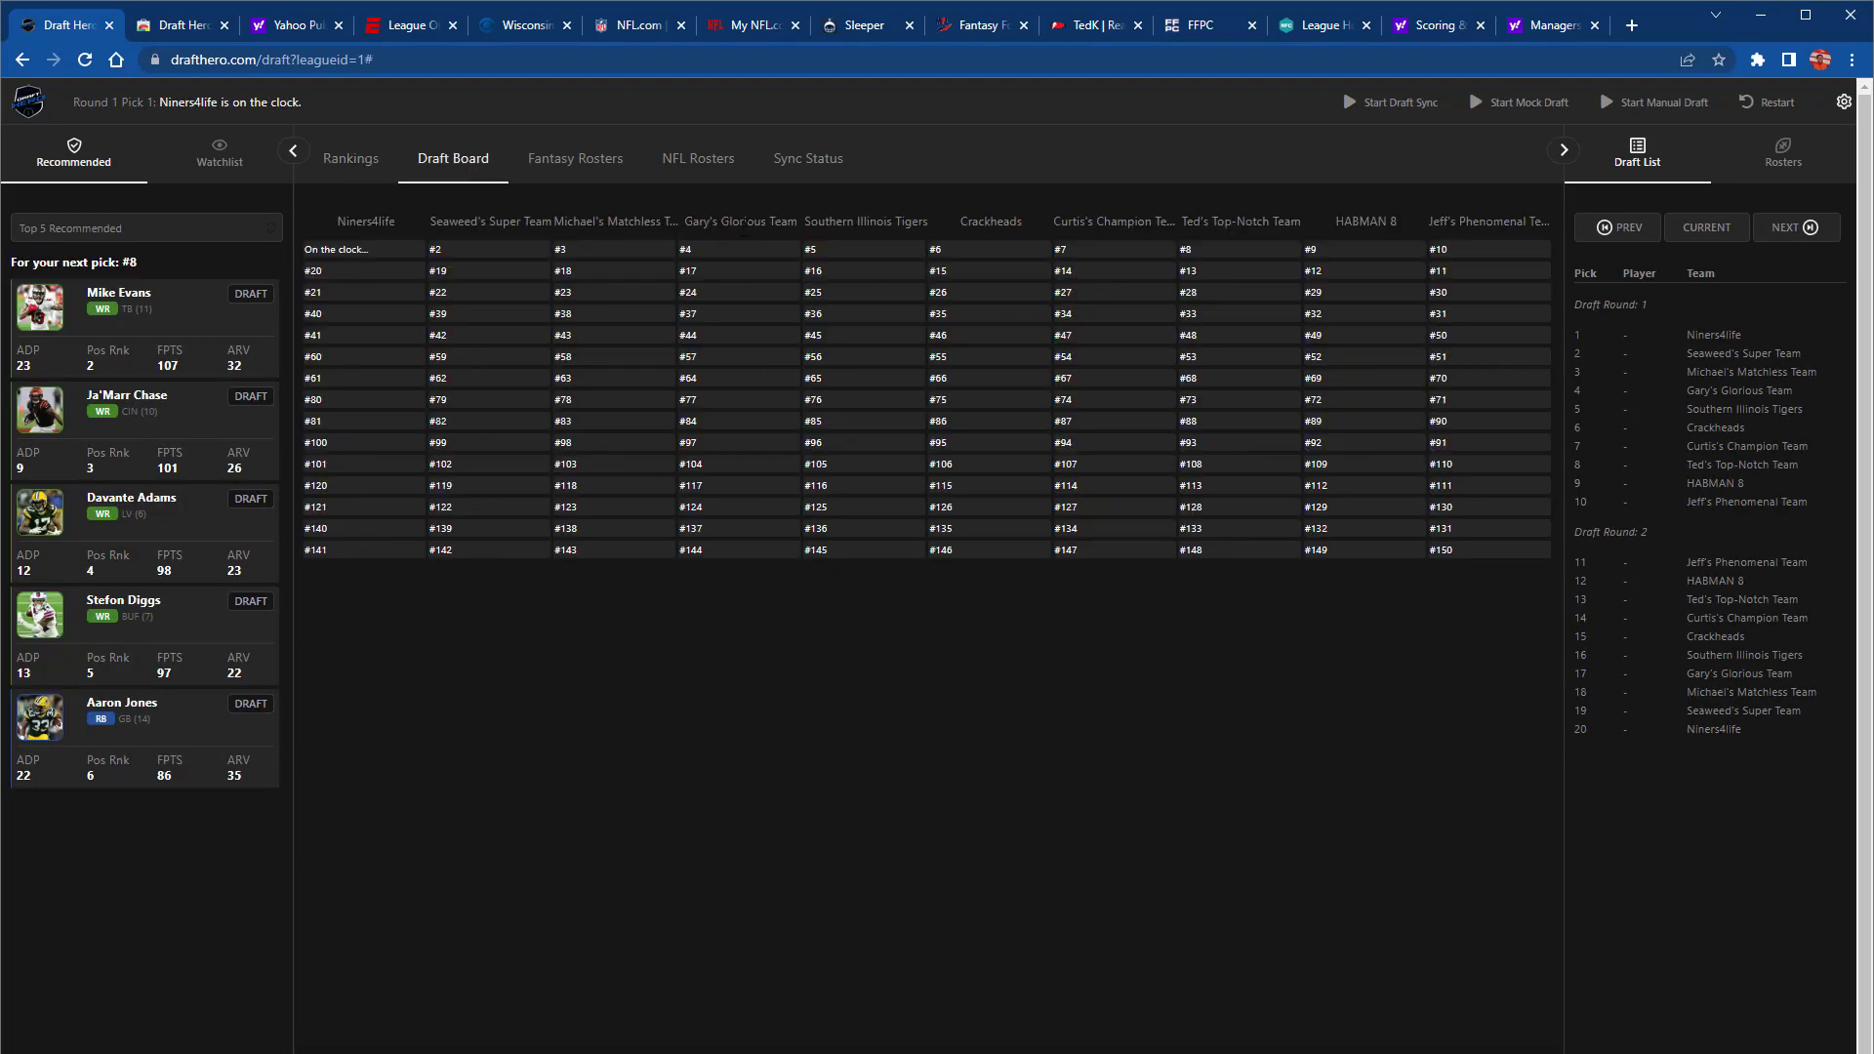
click(24, 104)
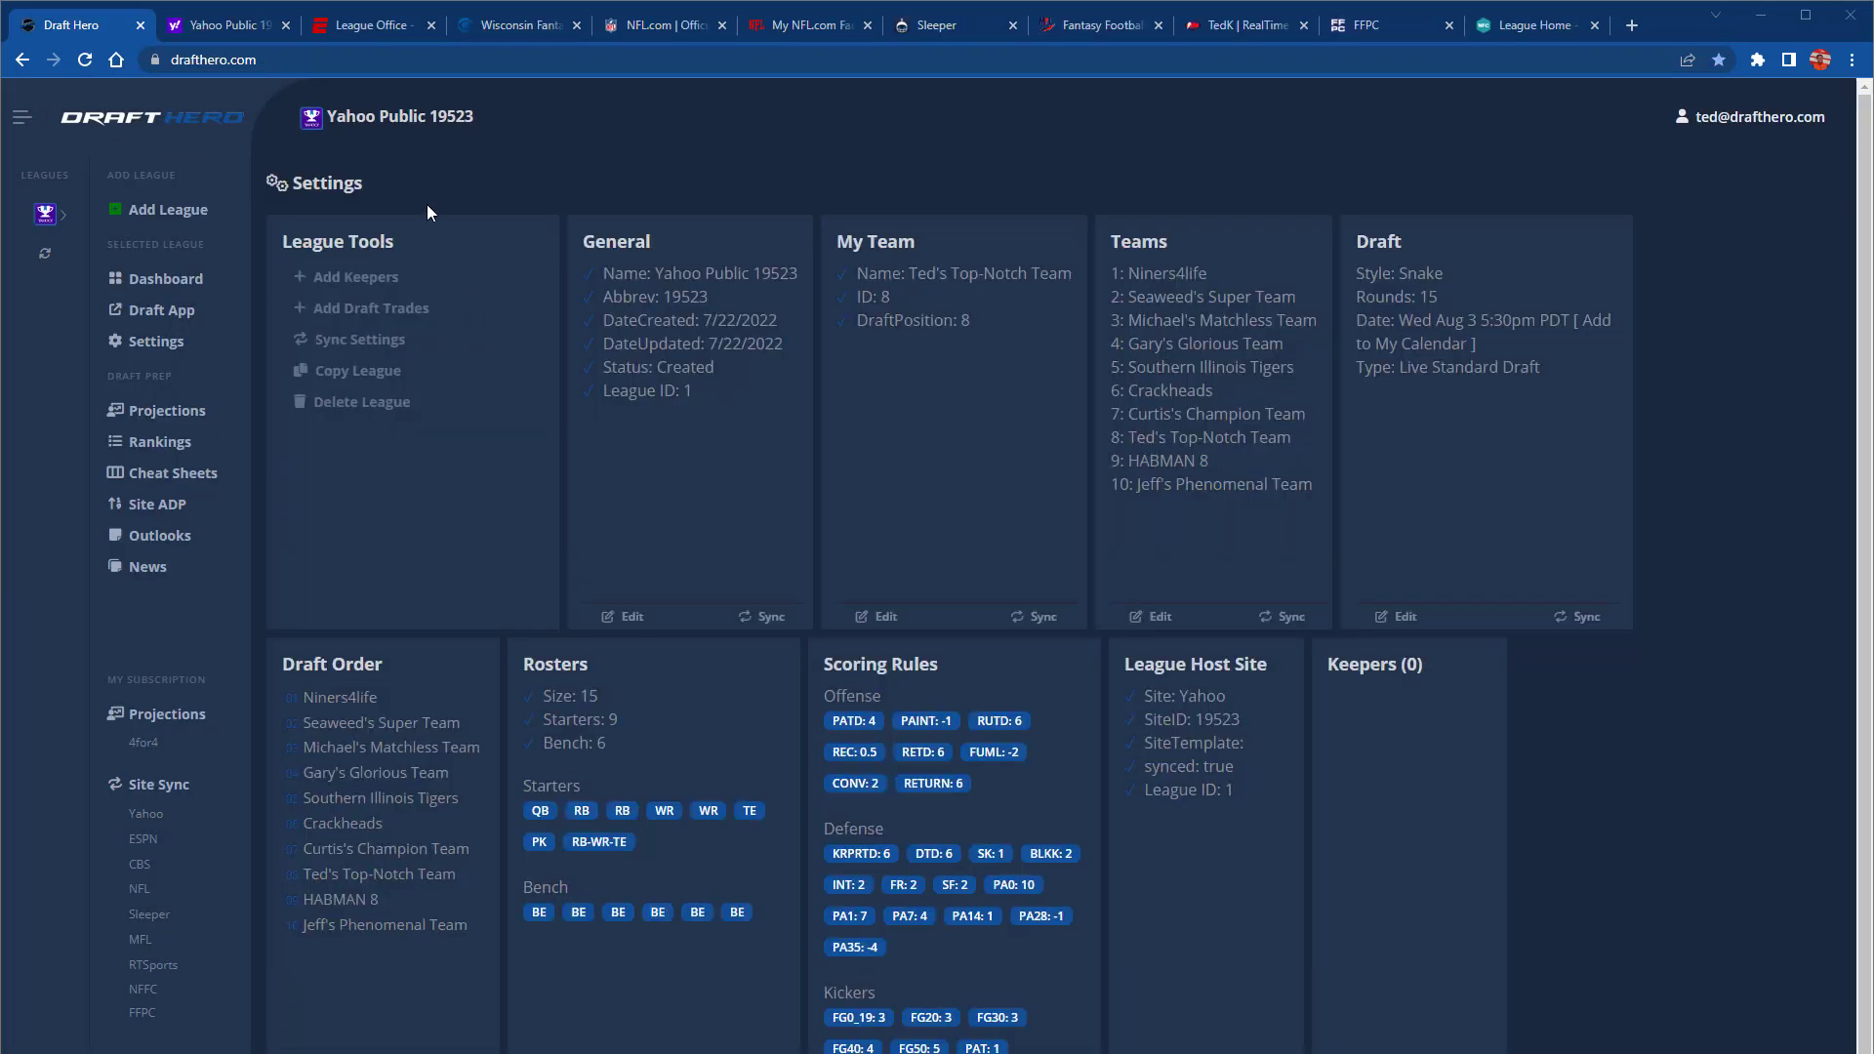
Check the ESPN League Office page, then begin adding another league in Draft Hero
click(372, 27)
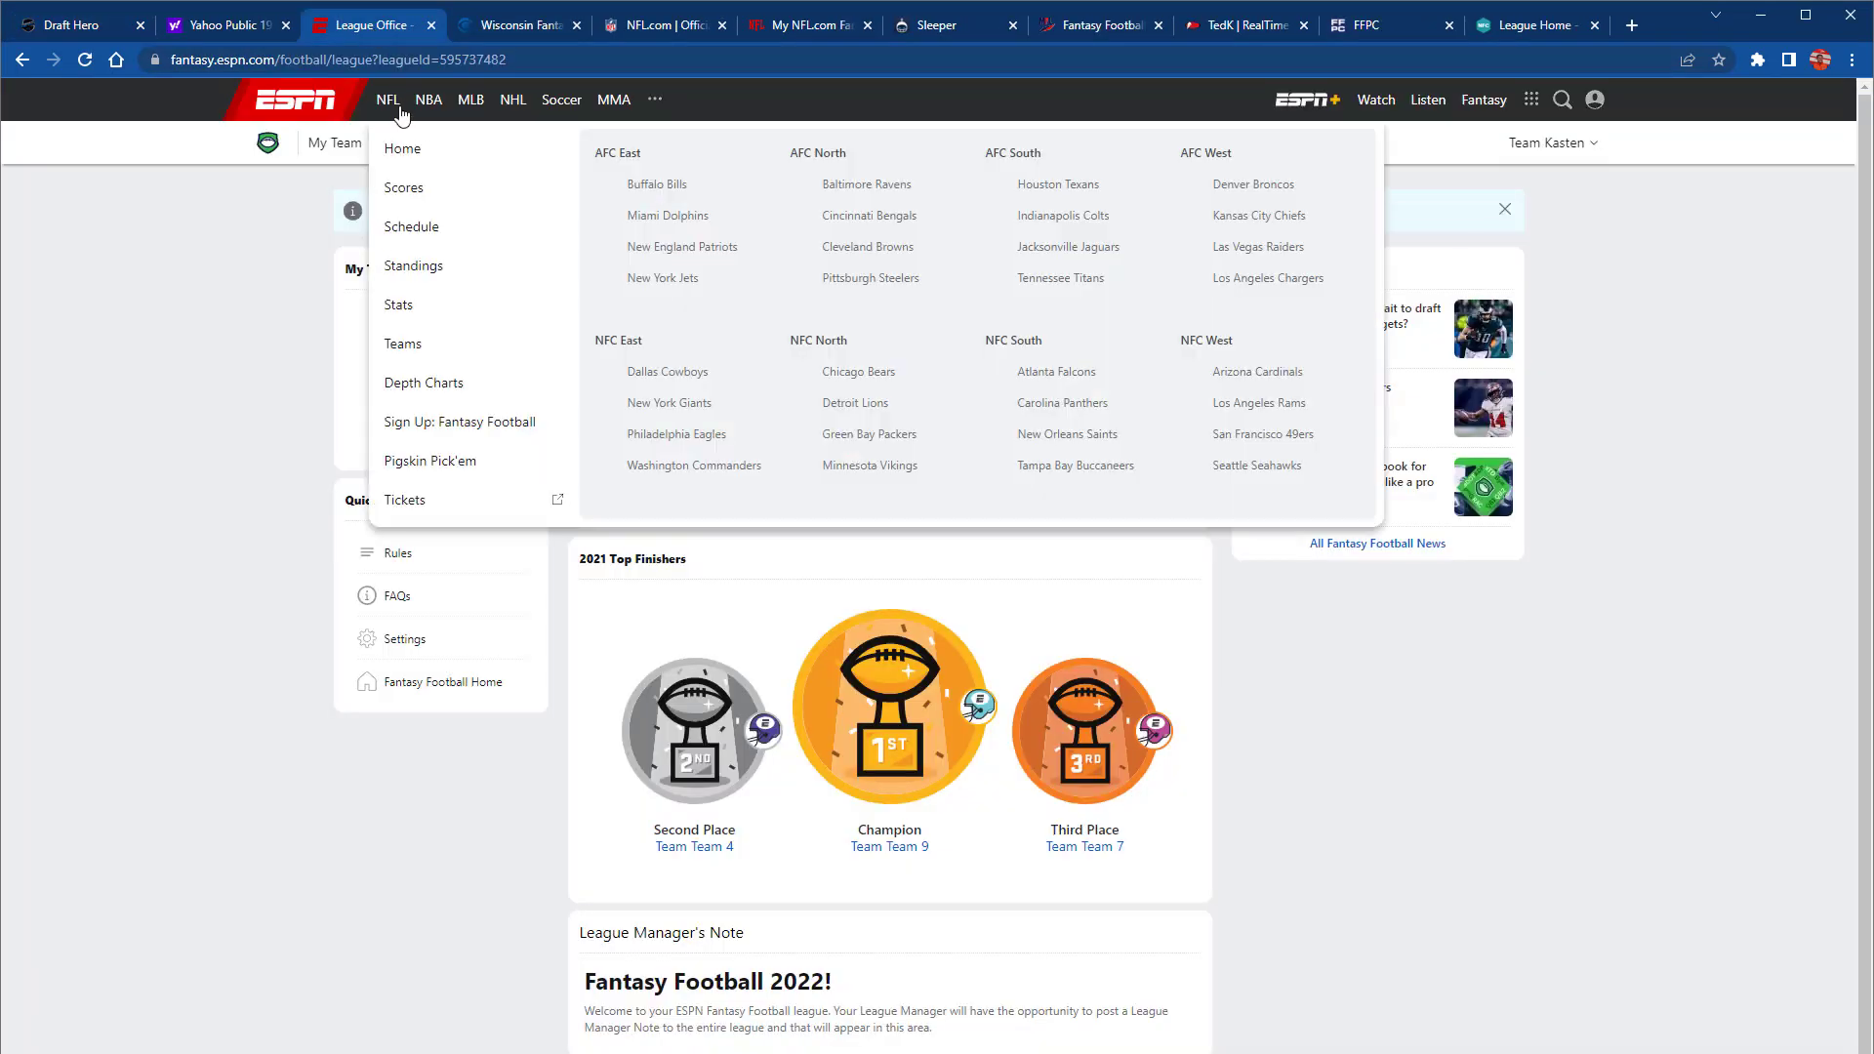
mouse_move(410, 143)
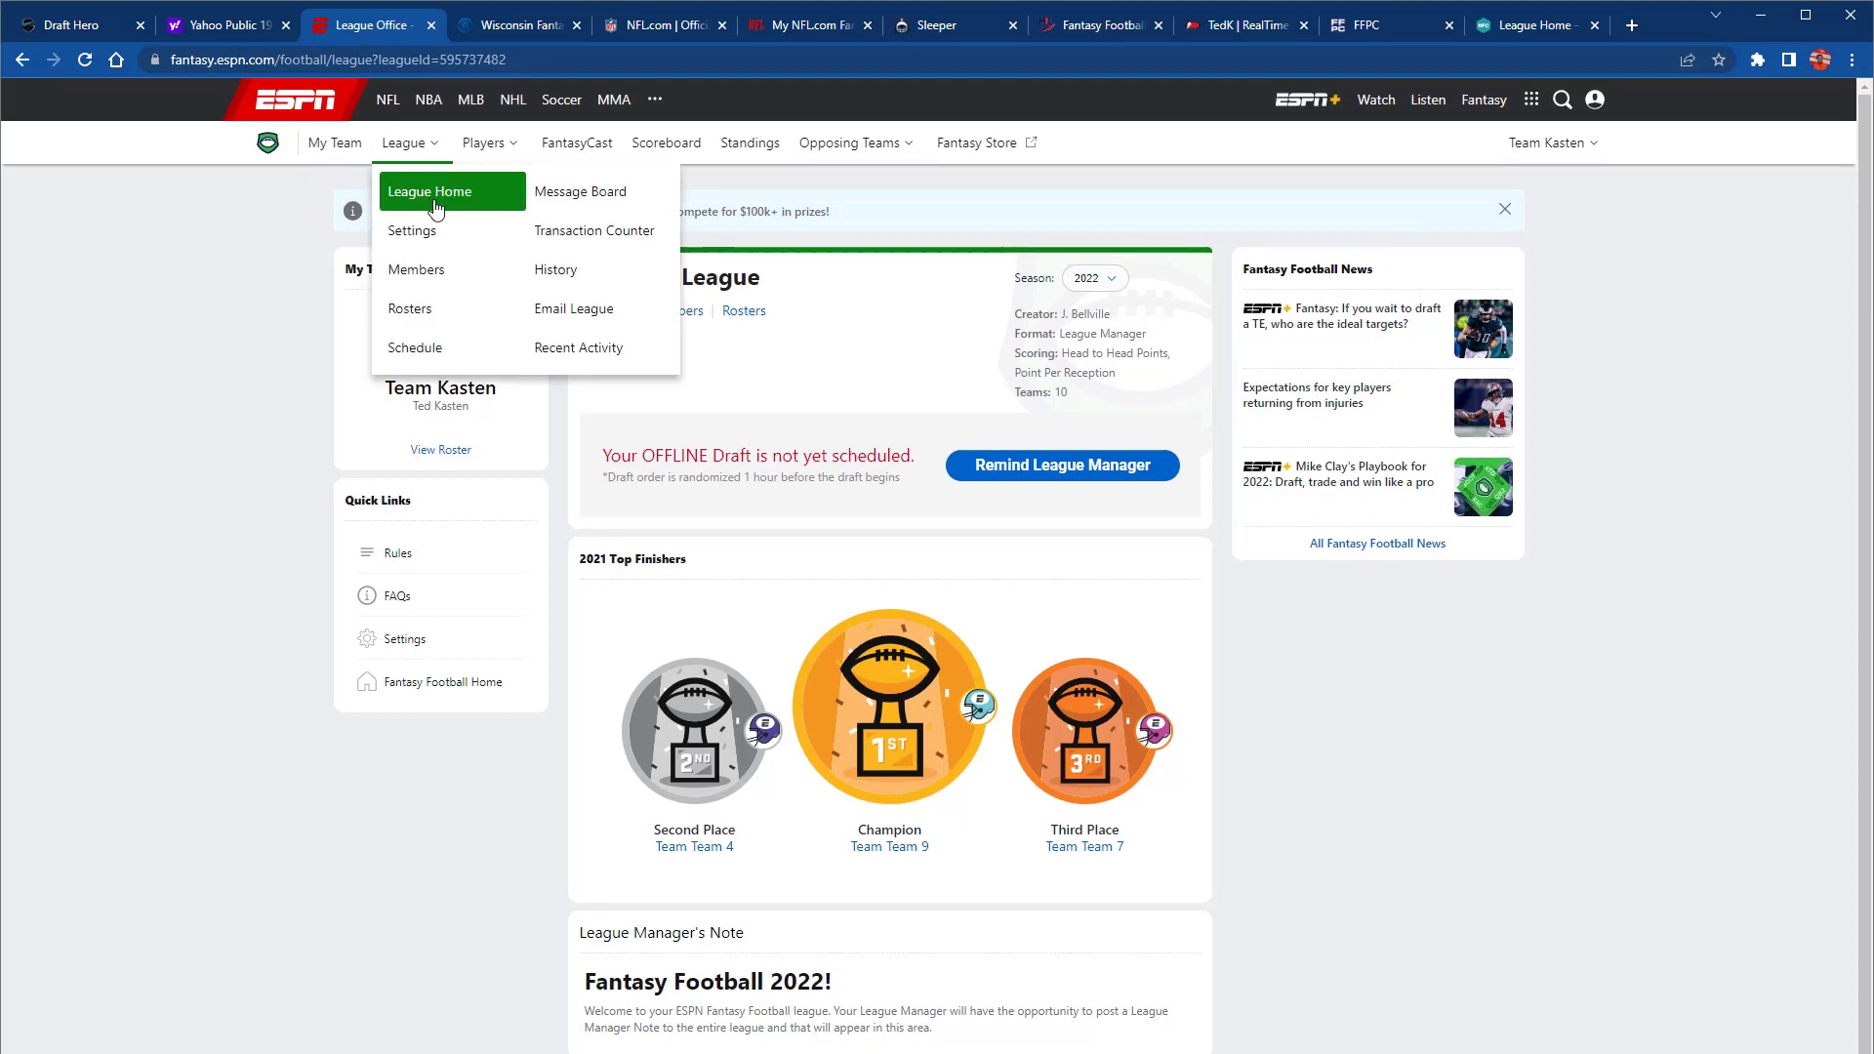
click(44, 24)
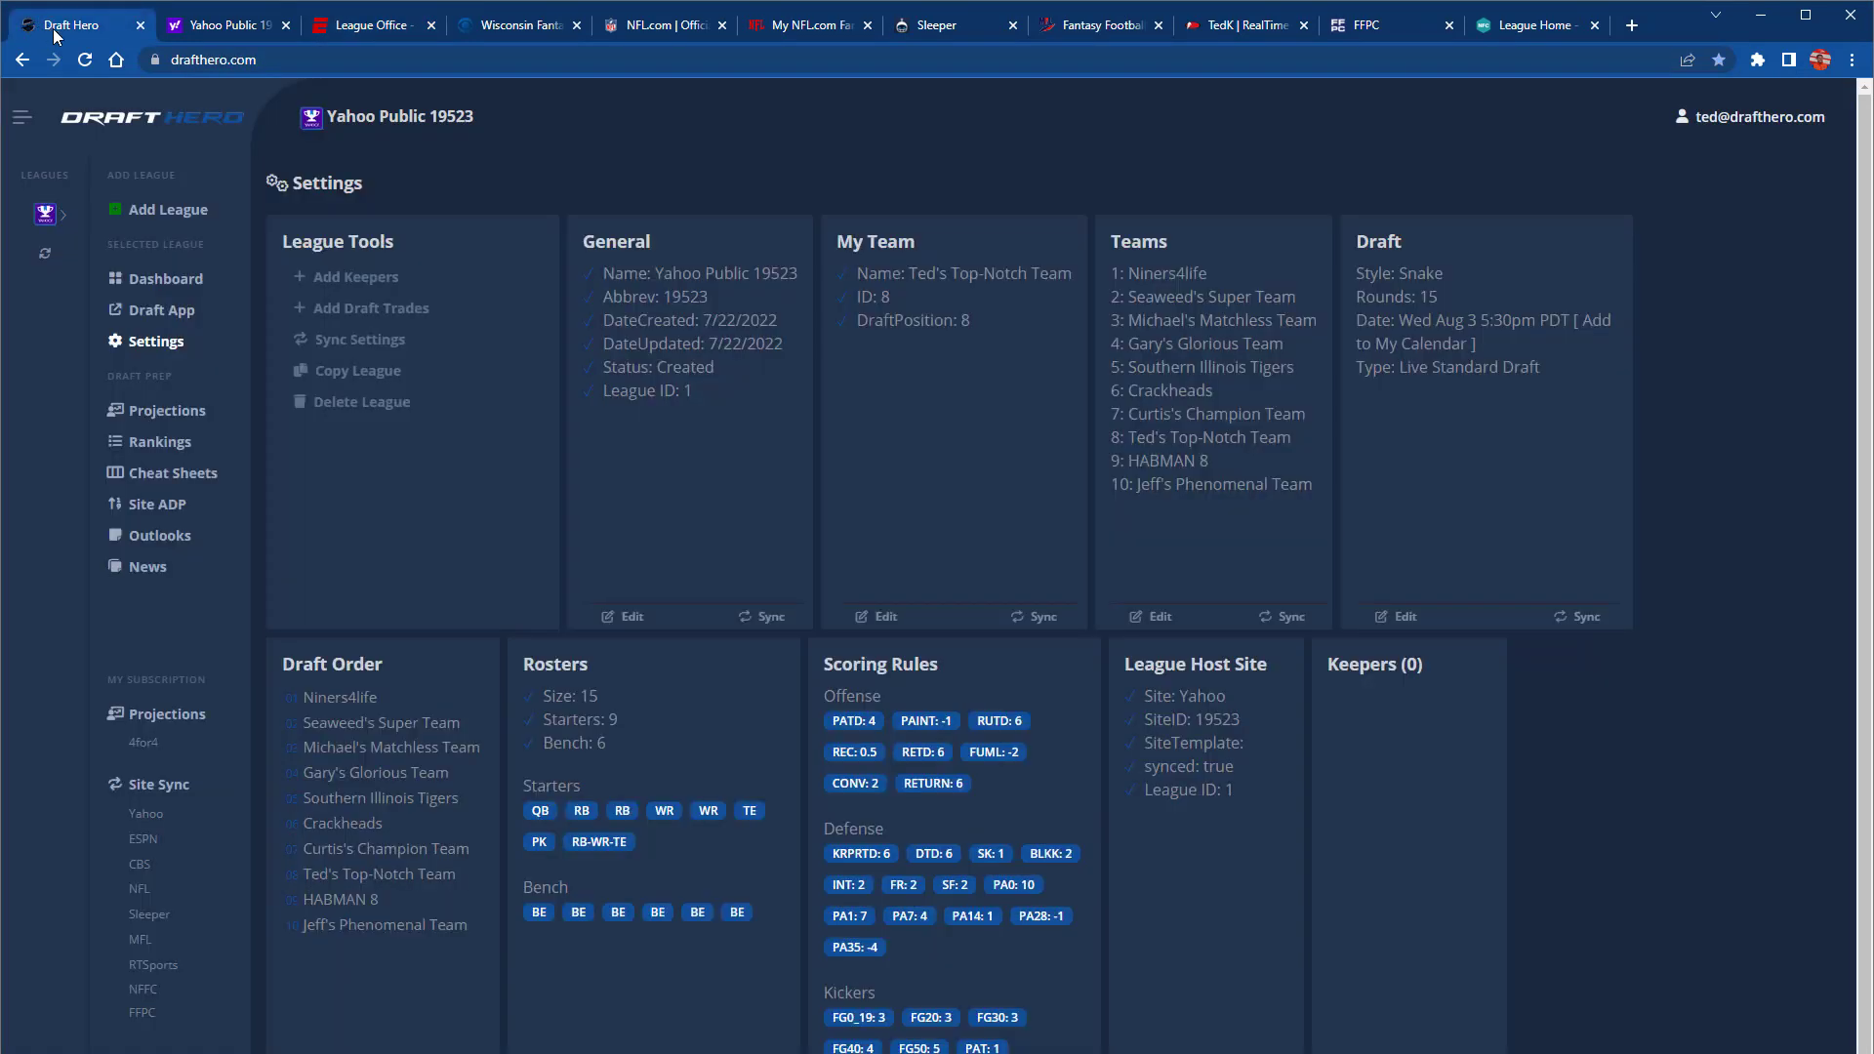
click(142, 216)
Import ESPN's My 2021 League, with Team Kasten drafting sixth, then view the CBS Wisconsin league
click(45, 252)
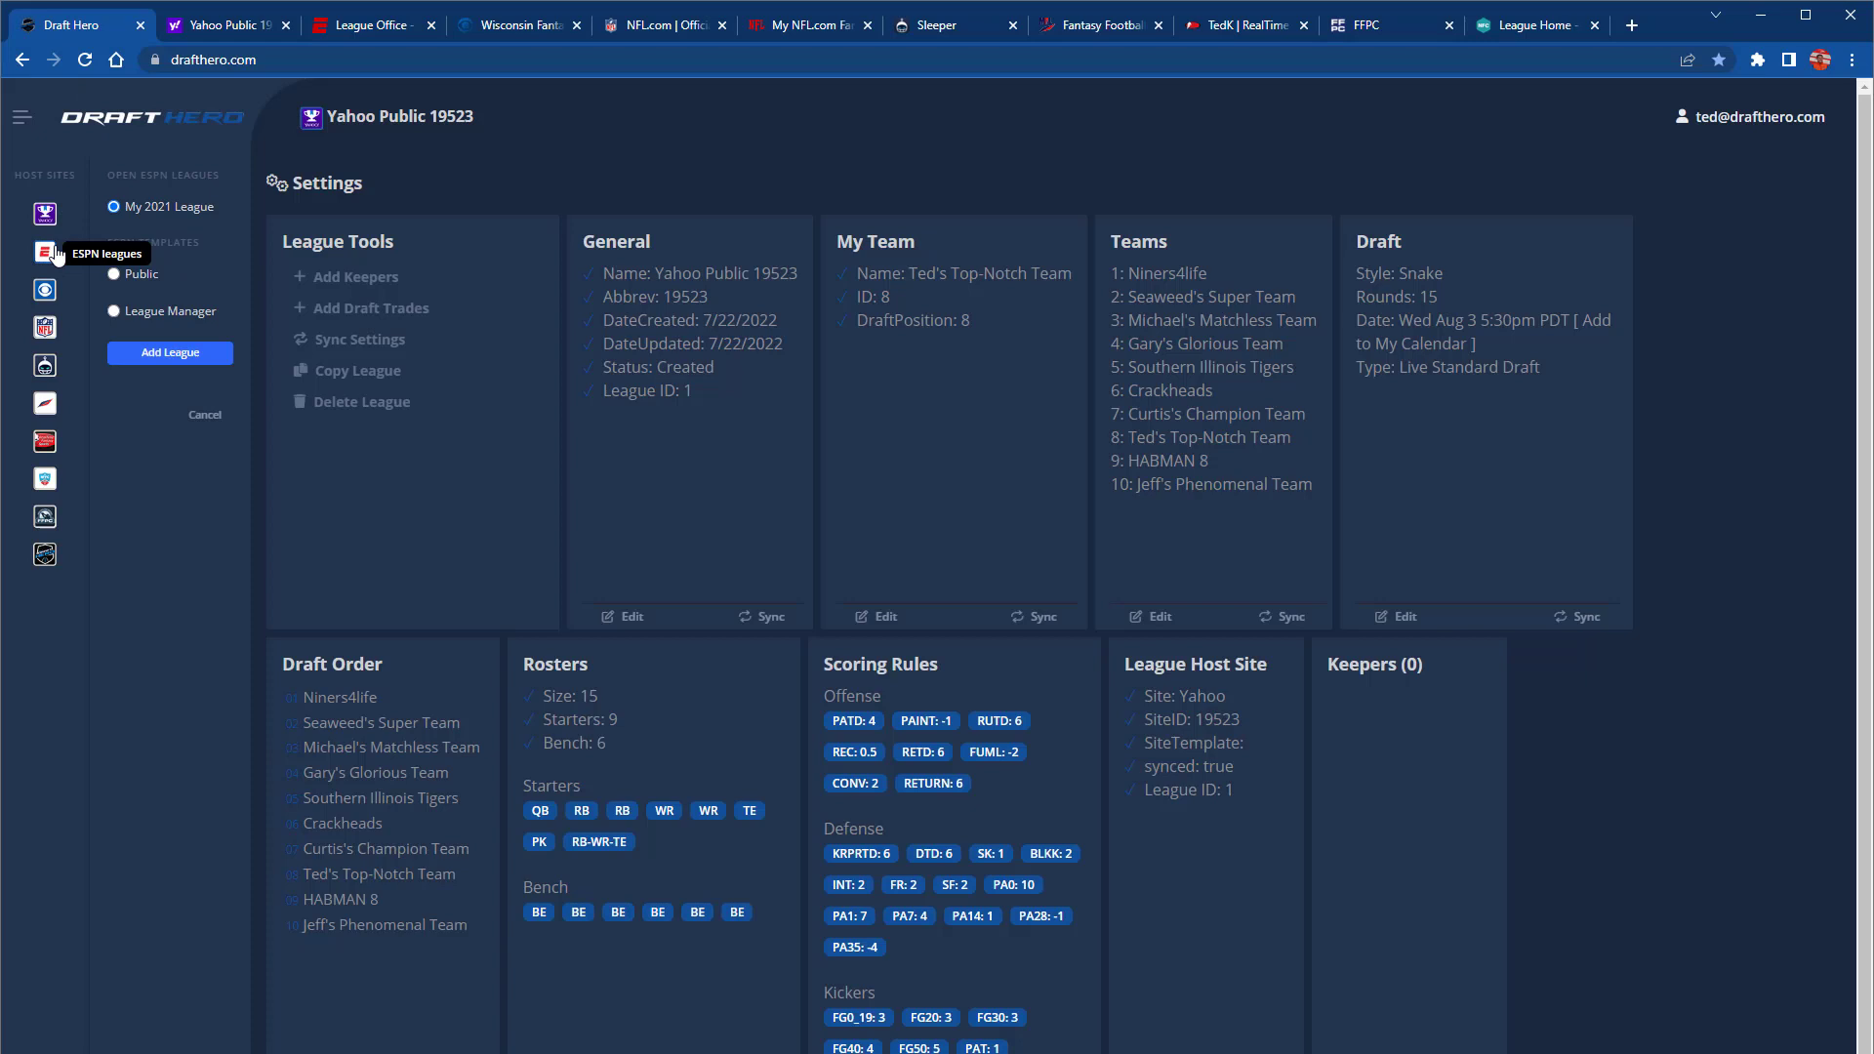
click(168, 356)
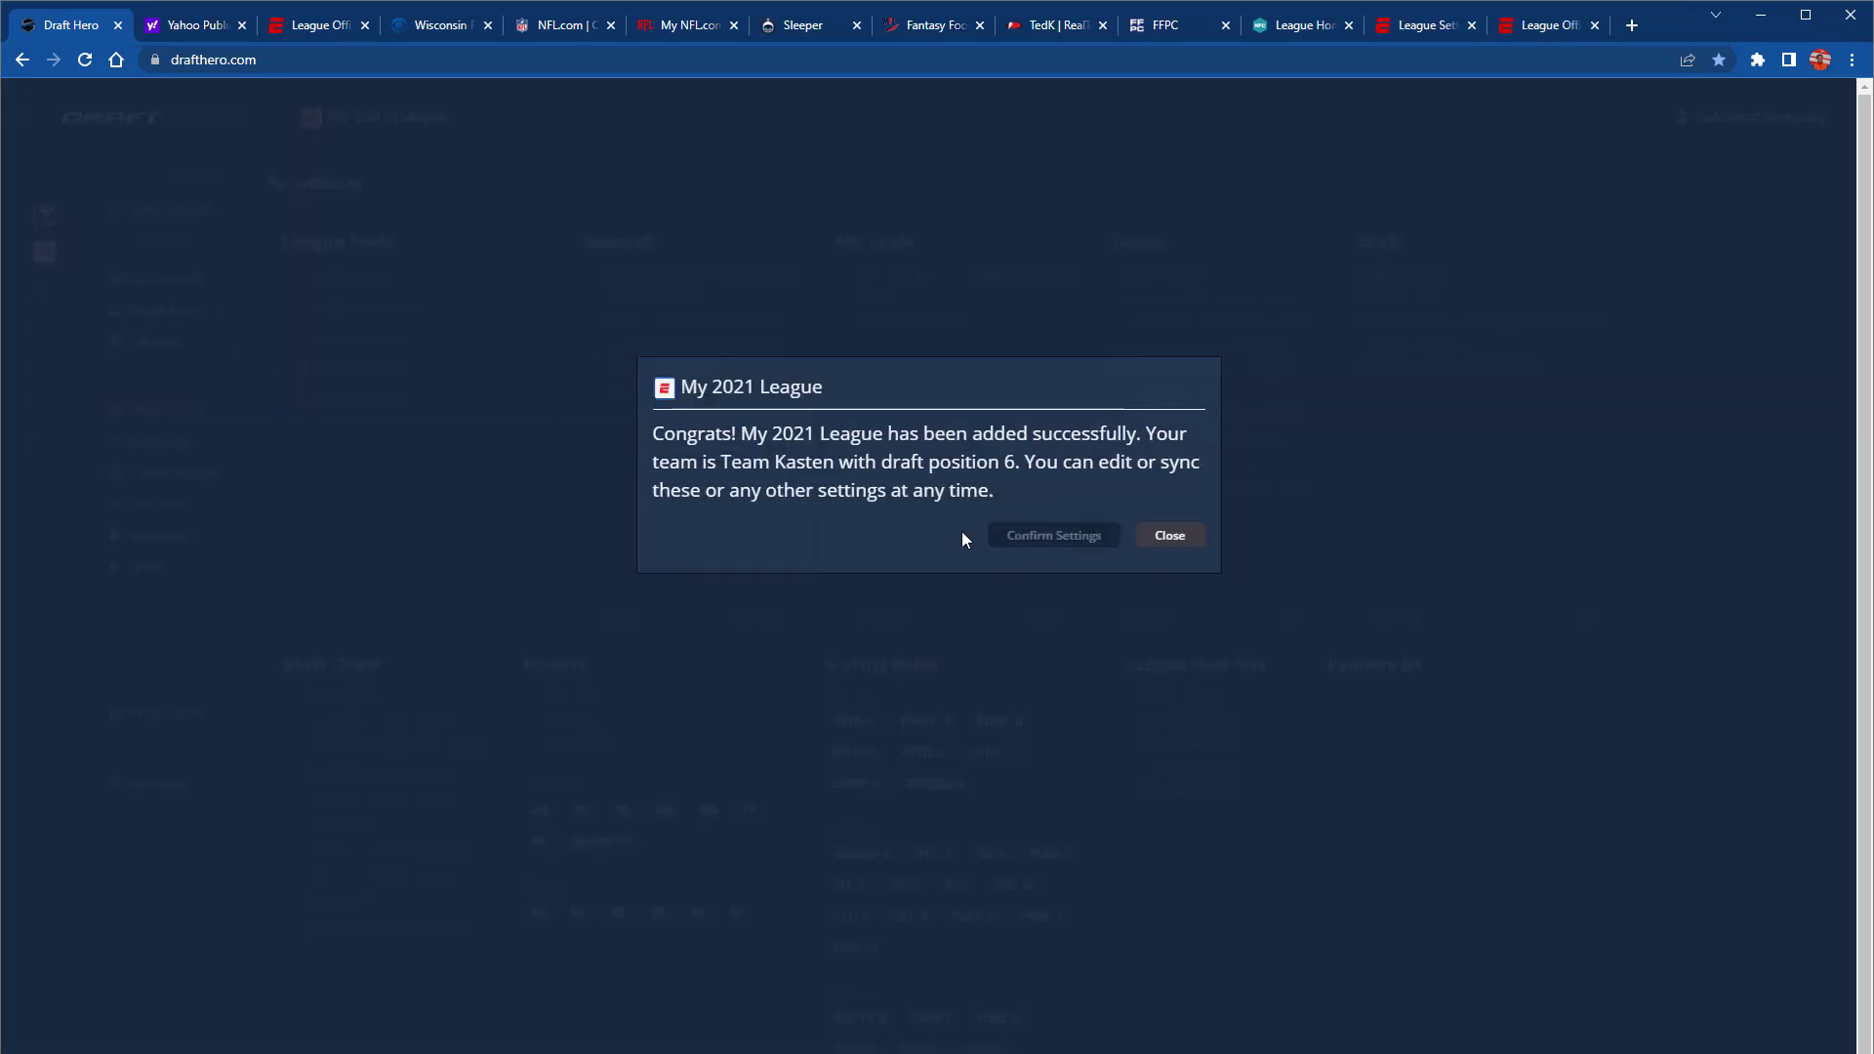
click(1074, 536)
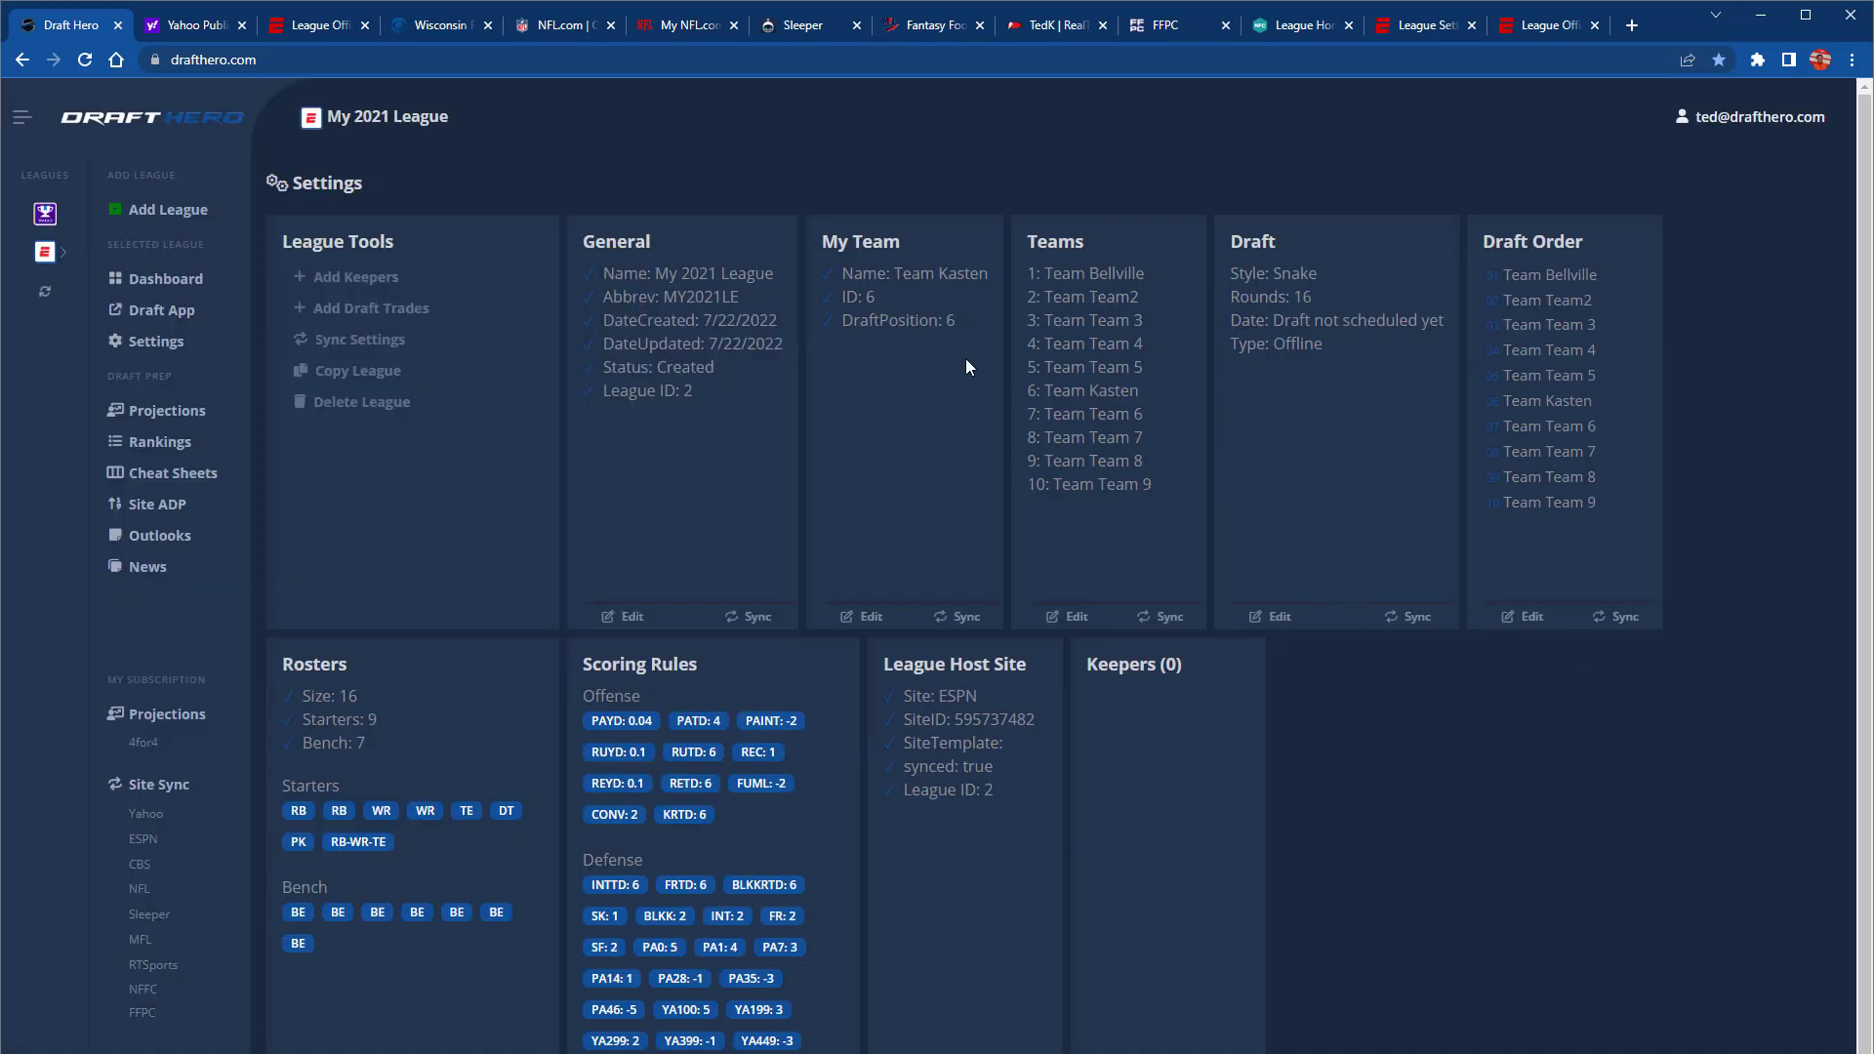
double_click(918, 271)
click(435, 27)
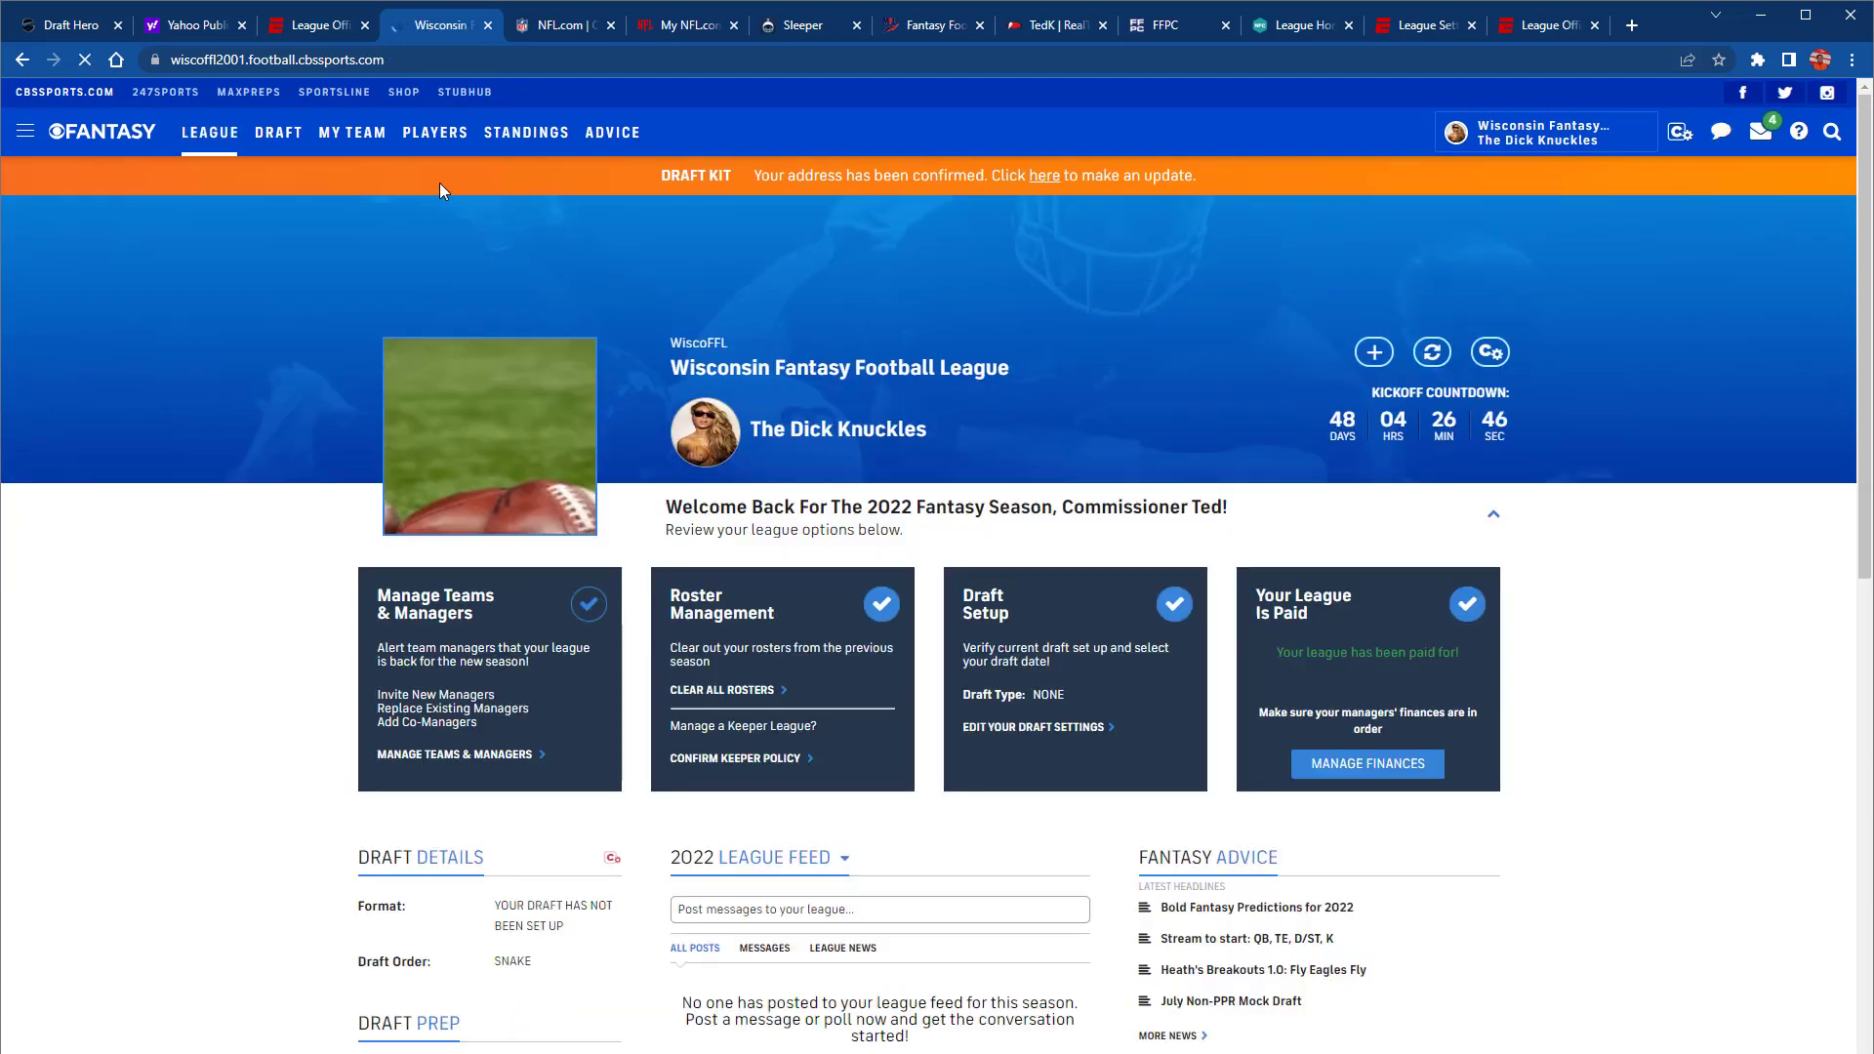
Import the CBS Wisconsin Fantasy Football League and confirm its settings
click(73, 25)
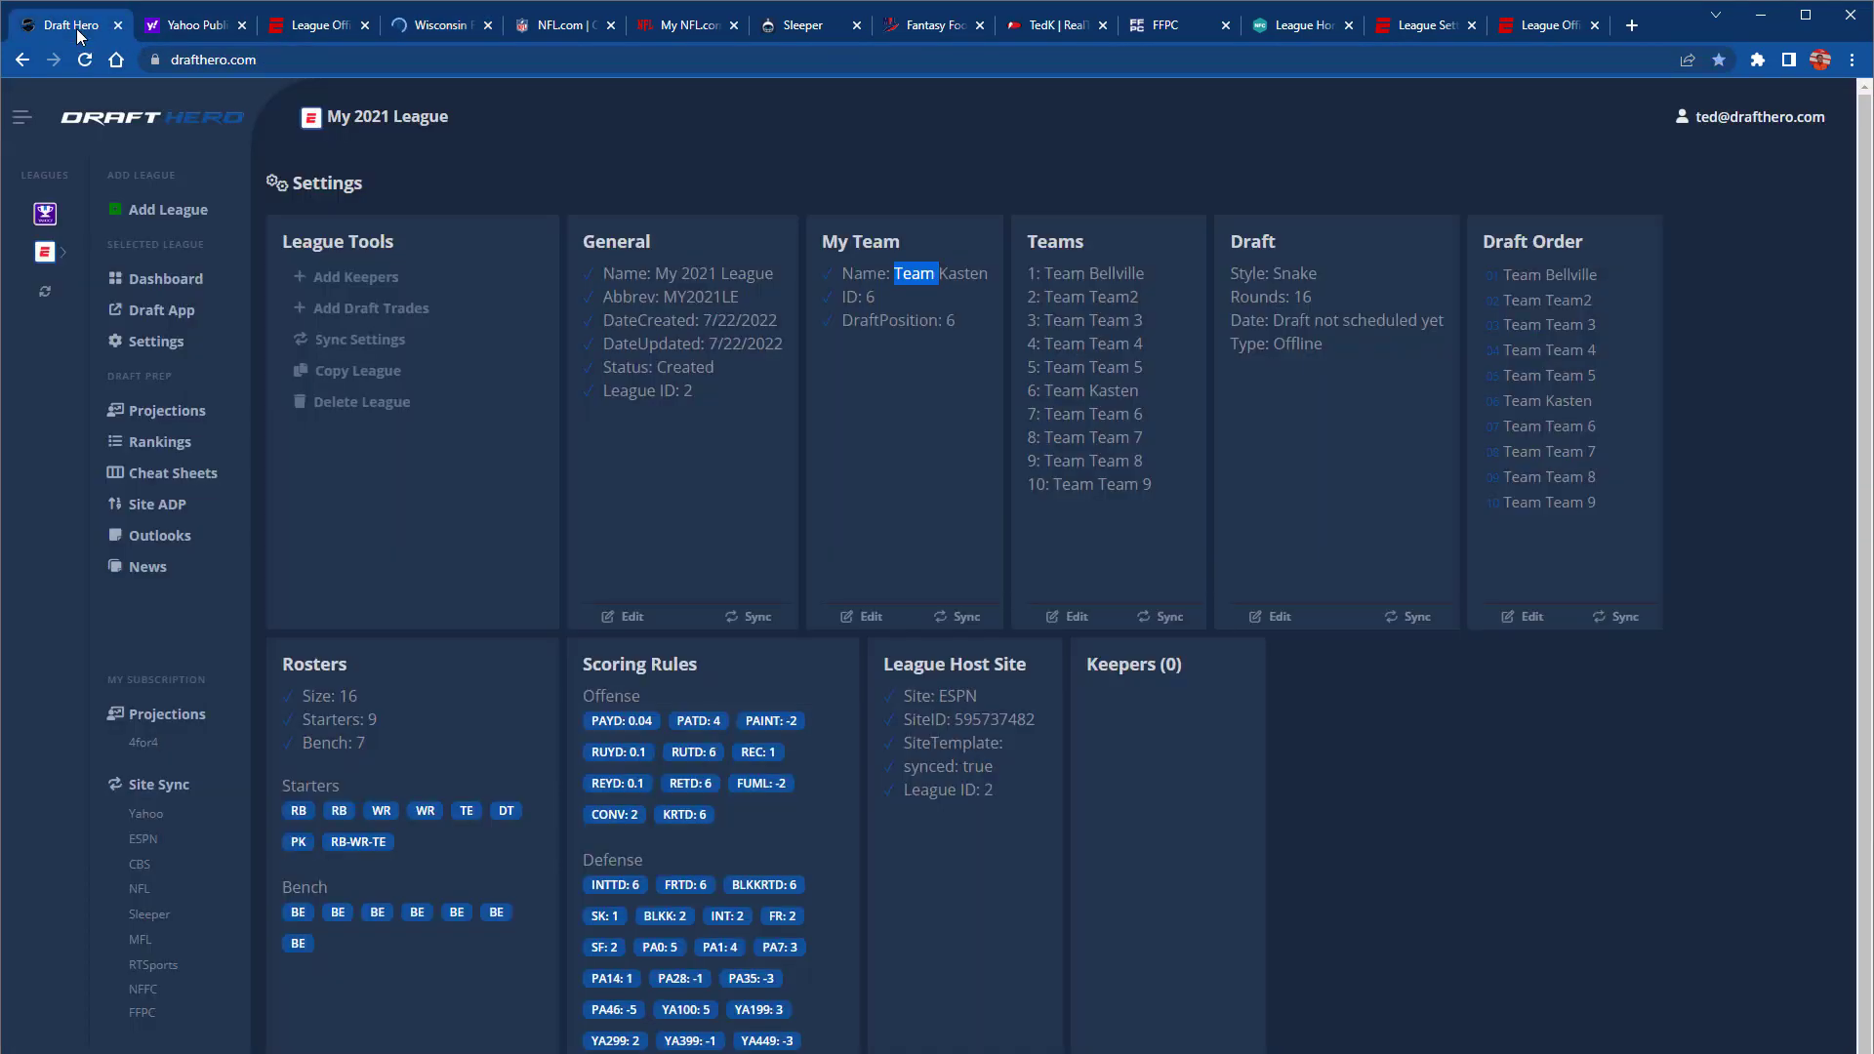
click(169, 211)
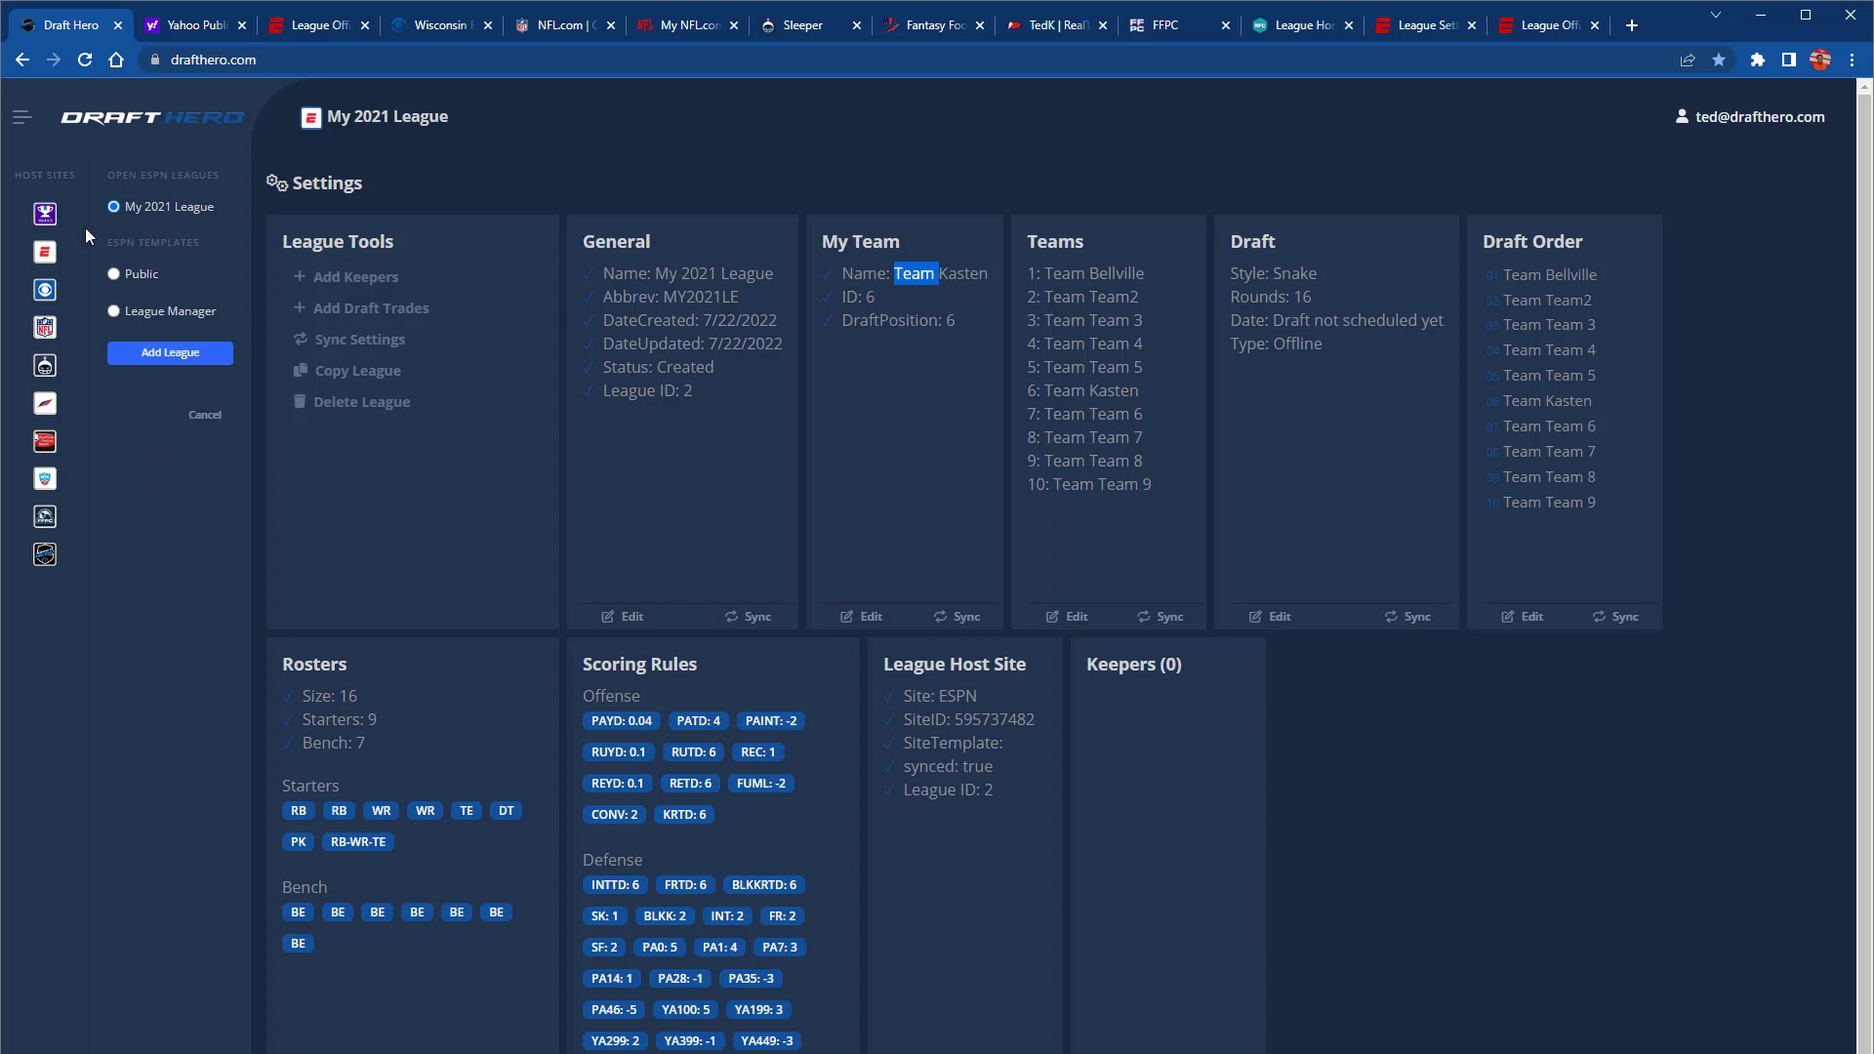
click(45, 290)
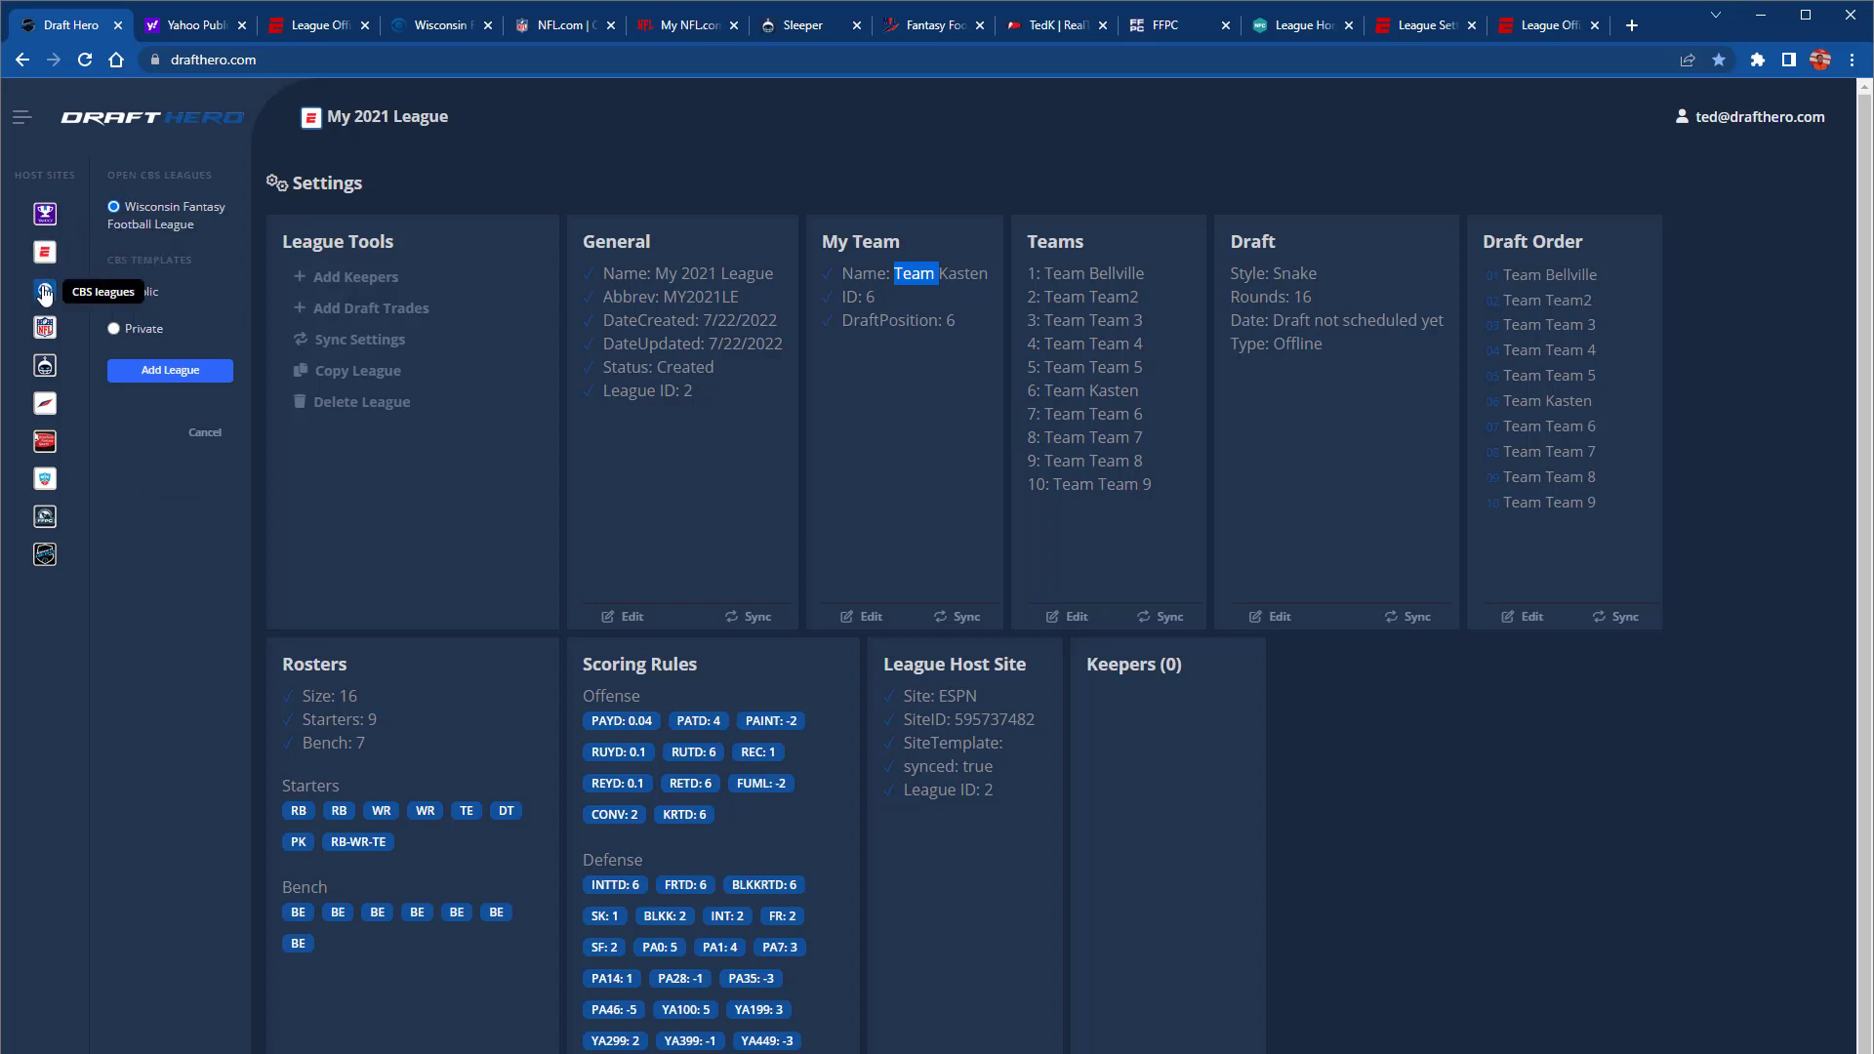
click(168, 370)
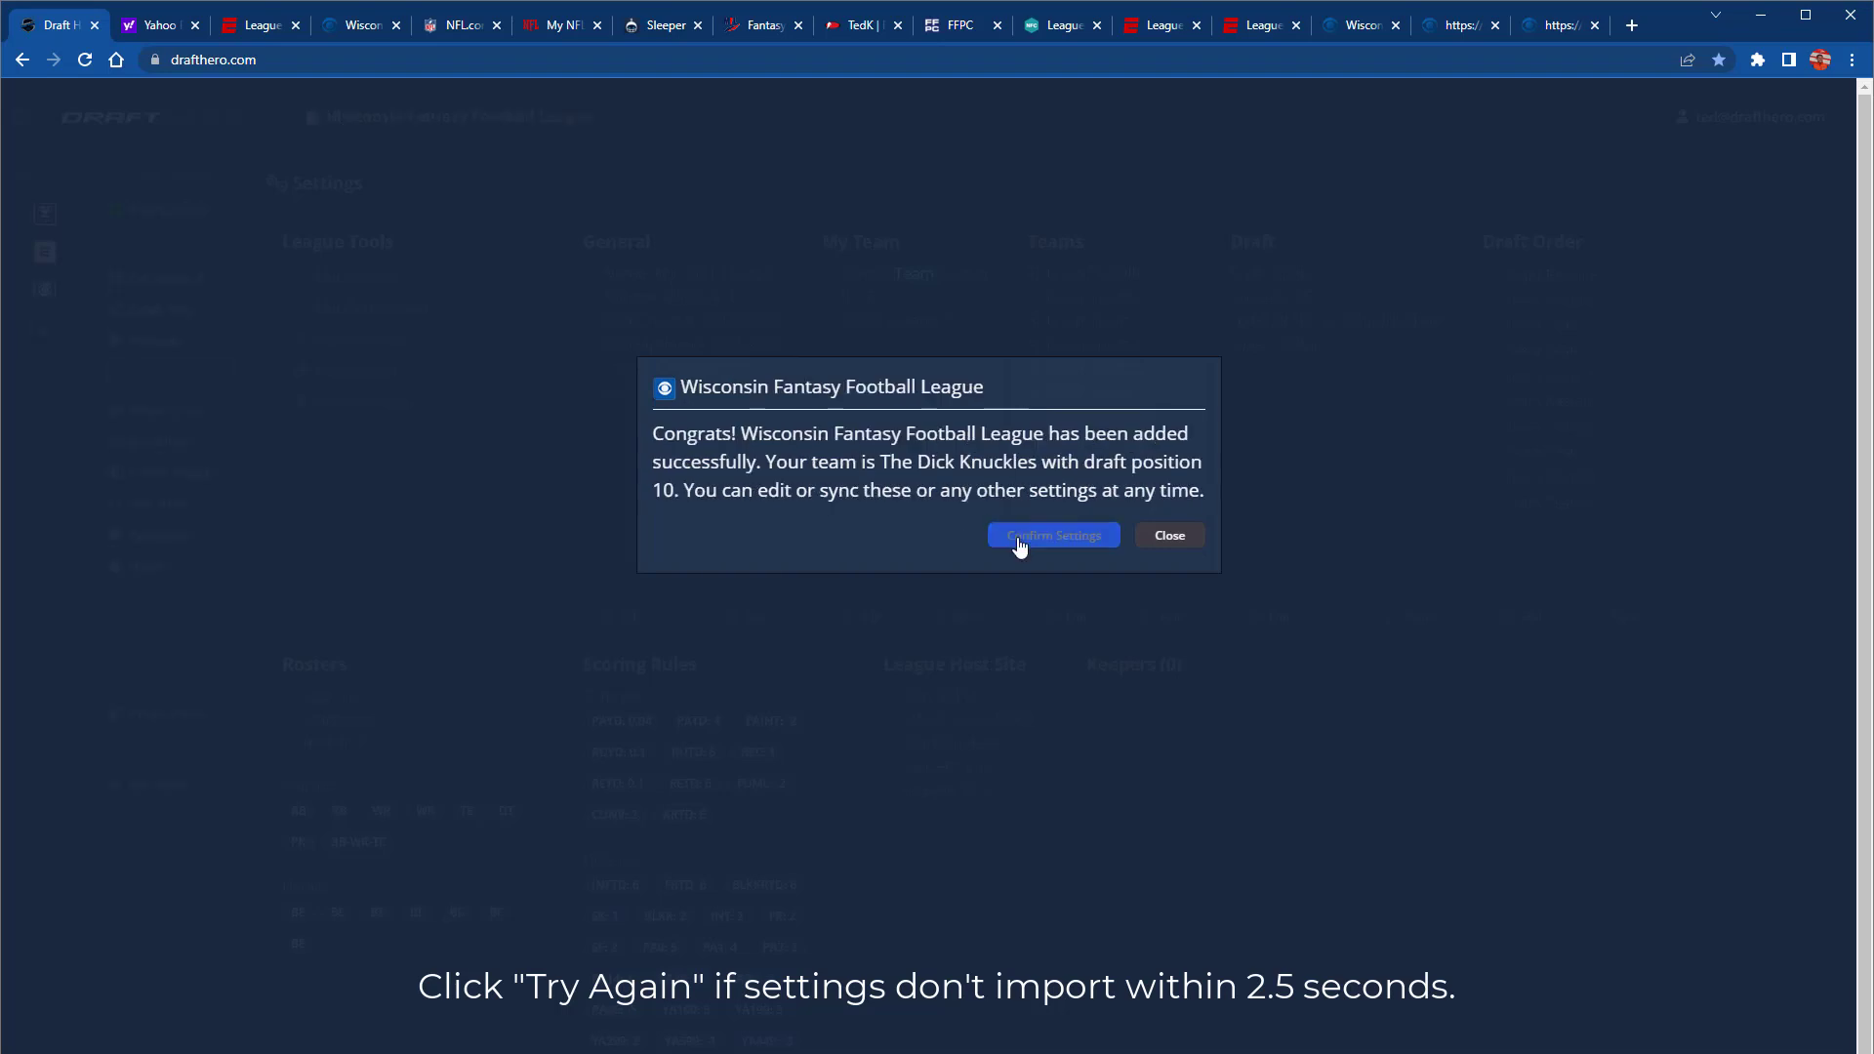
click(1034, 537)
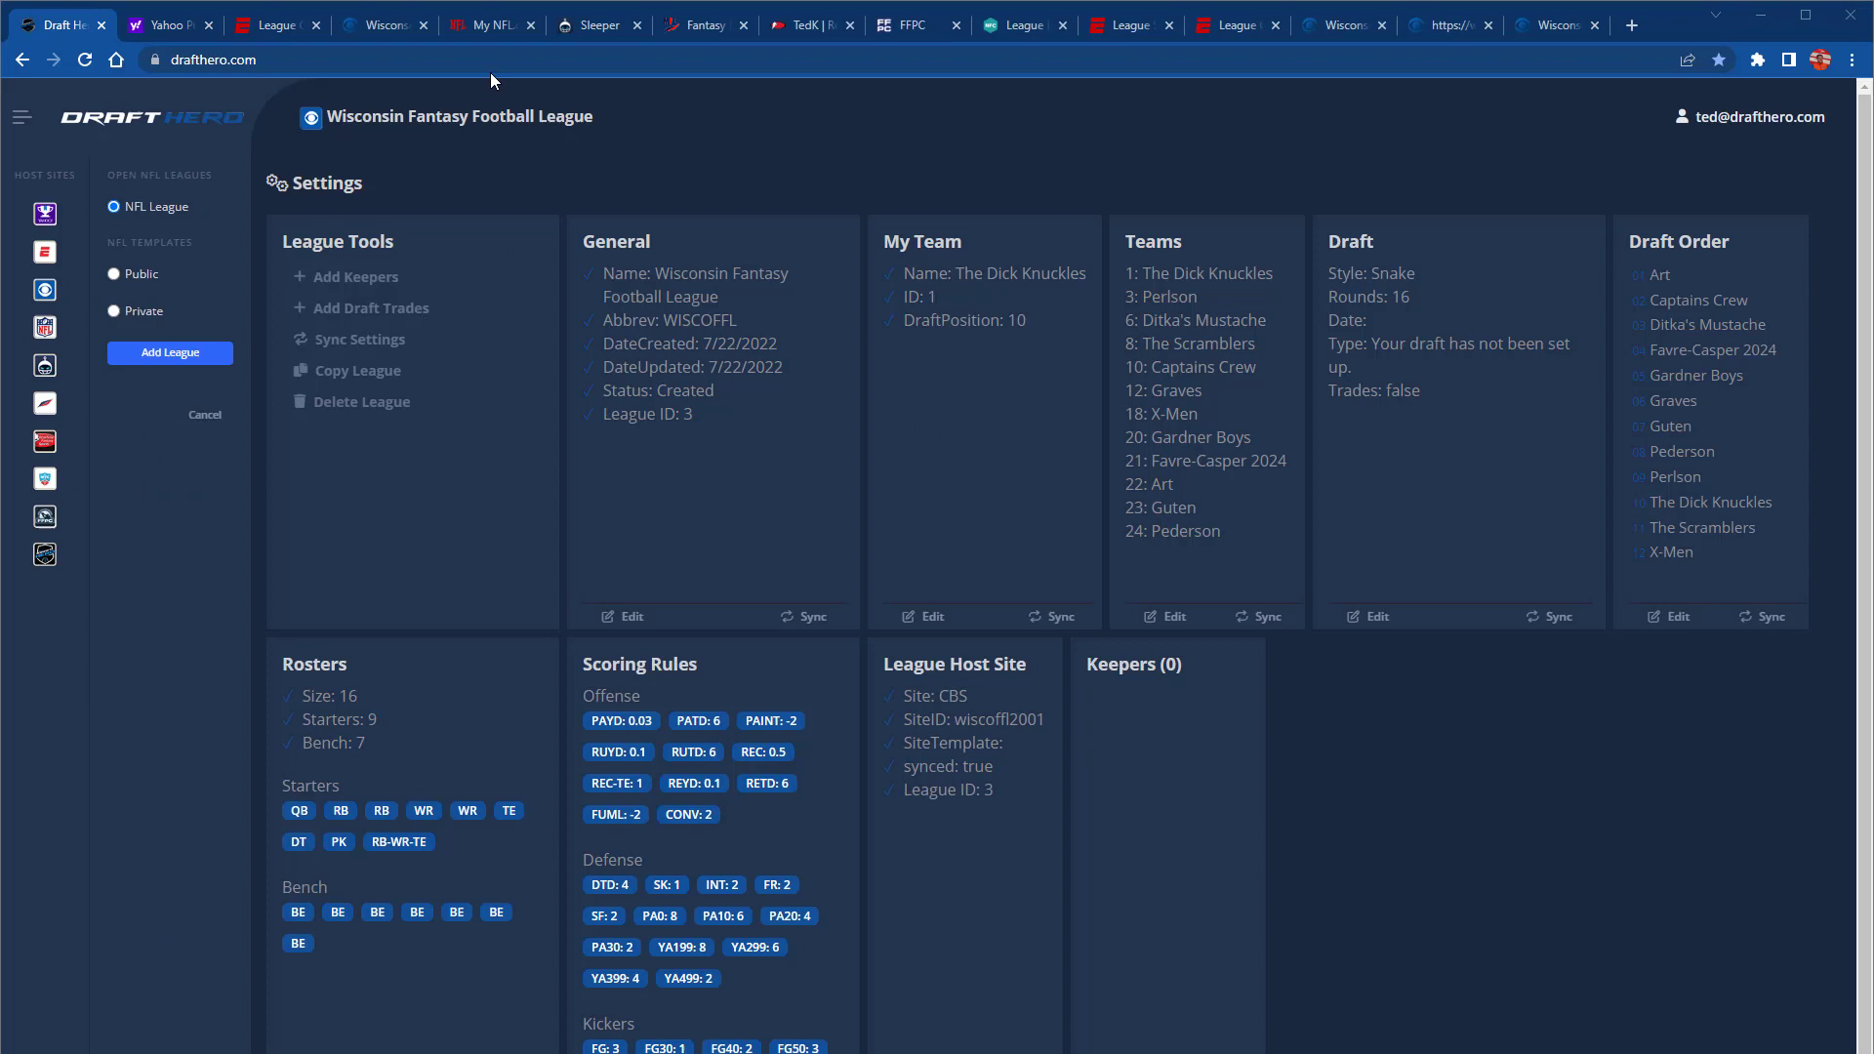
View the NFL.com DraftHeroNFL, Sleeper #SFB 12 Los Angeles and MFL 2022 Heart of Texas leagues
click(485, 27)
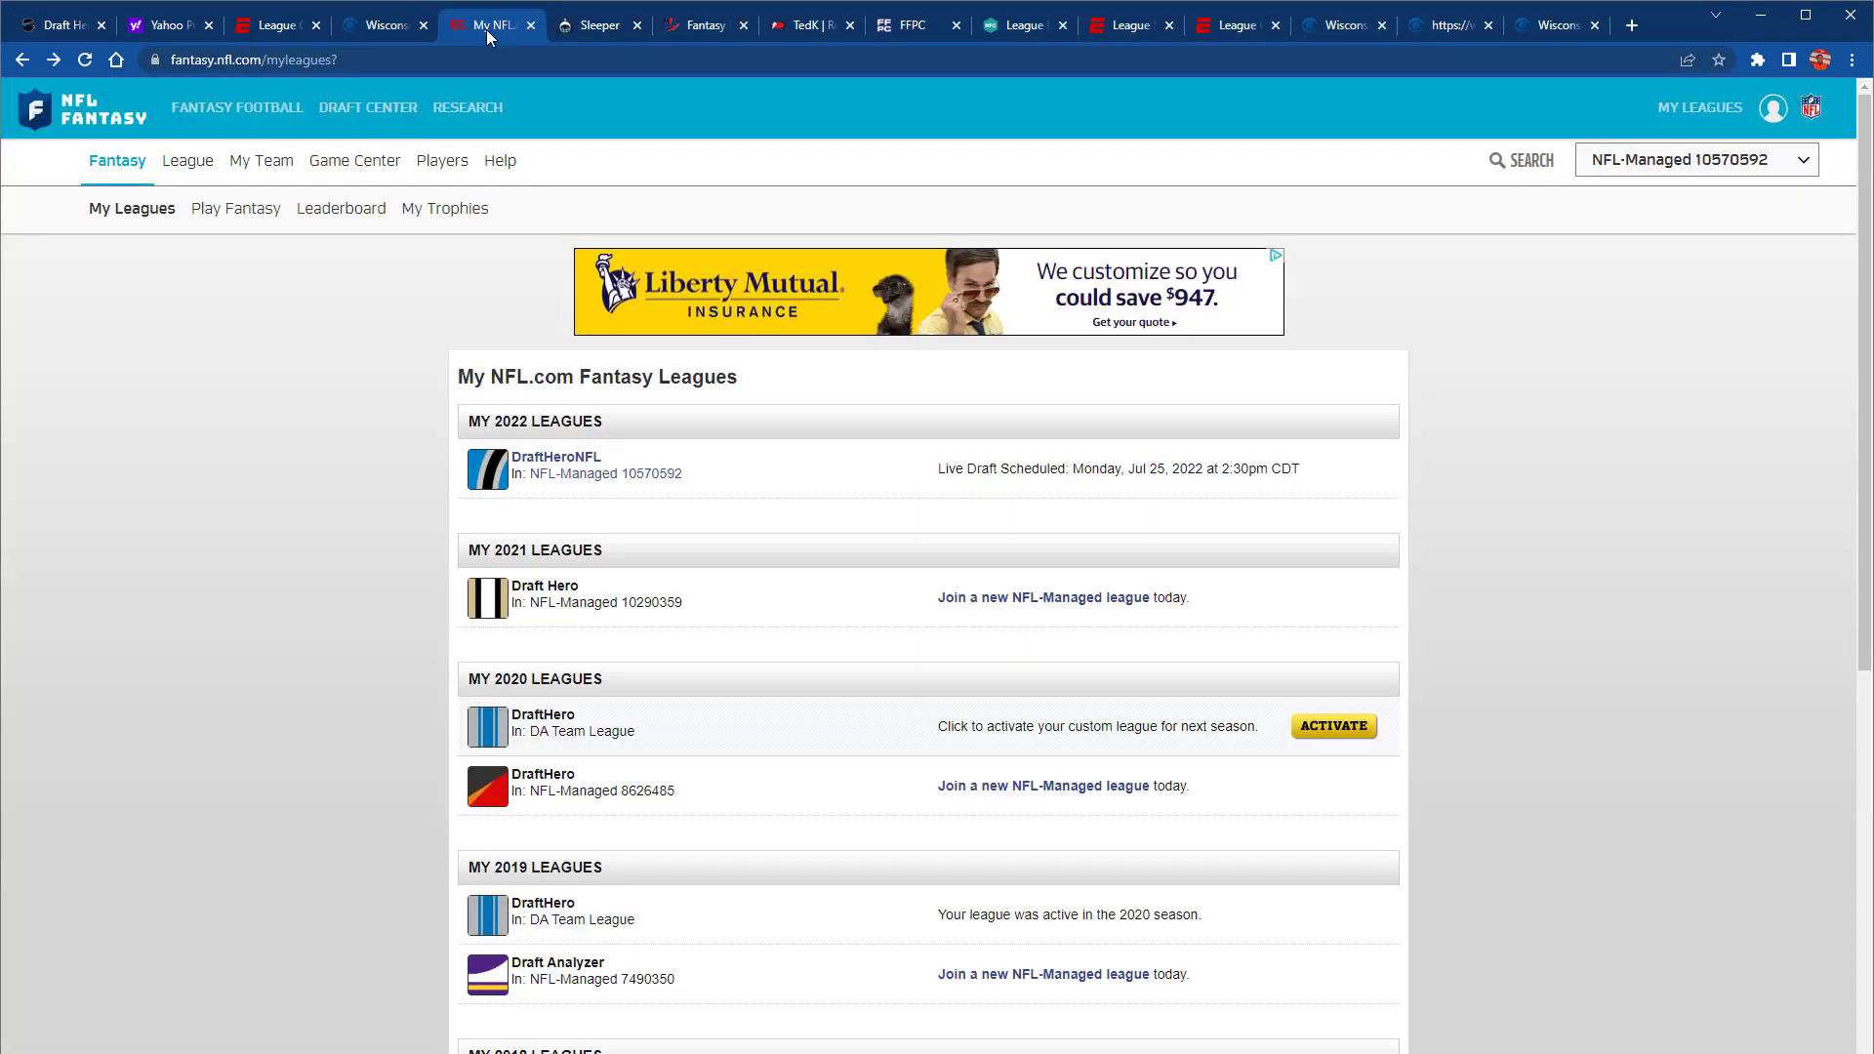
click(566, 457)
click(595, 27)
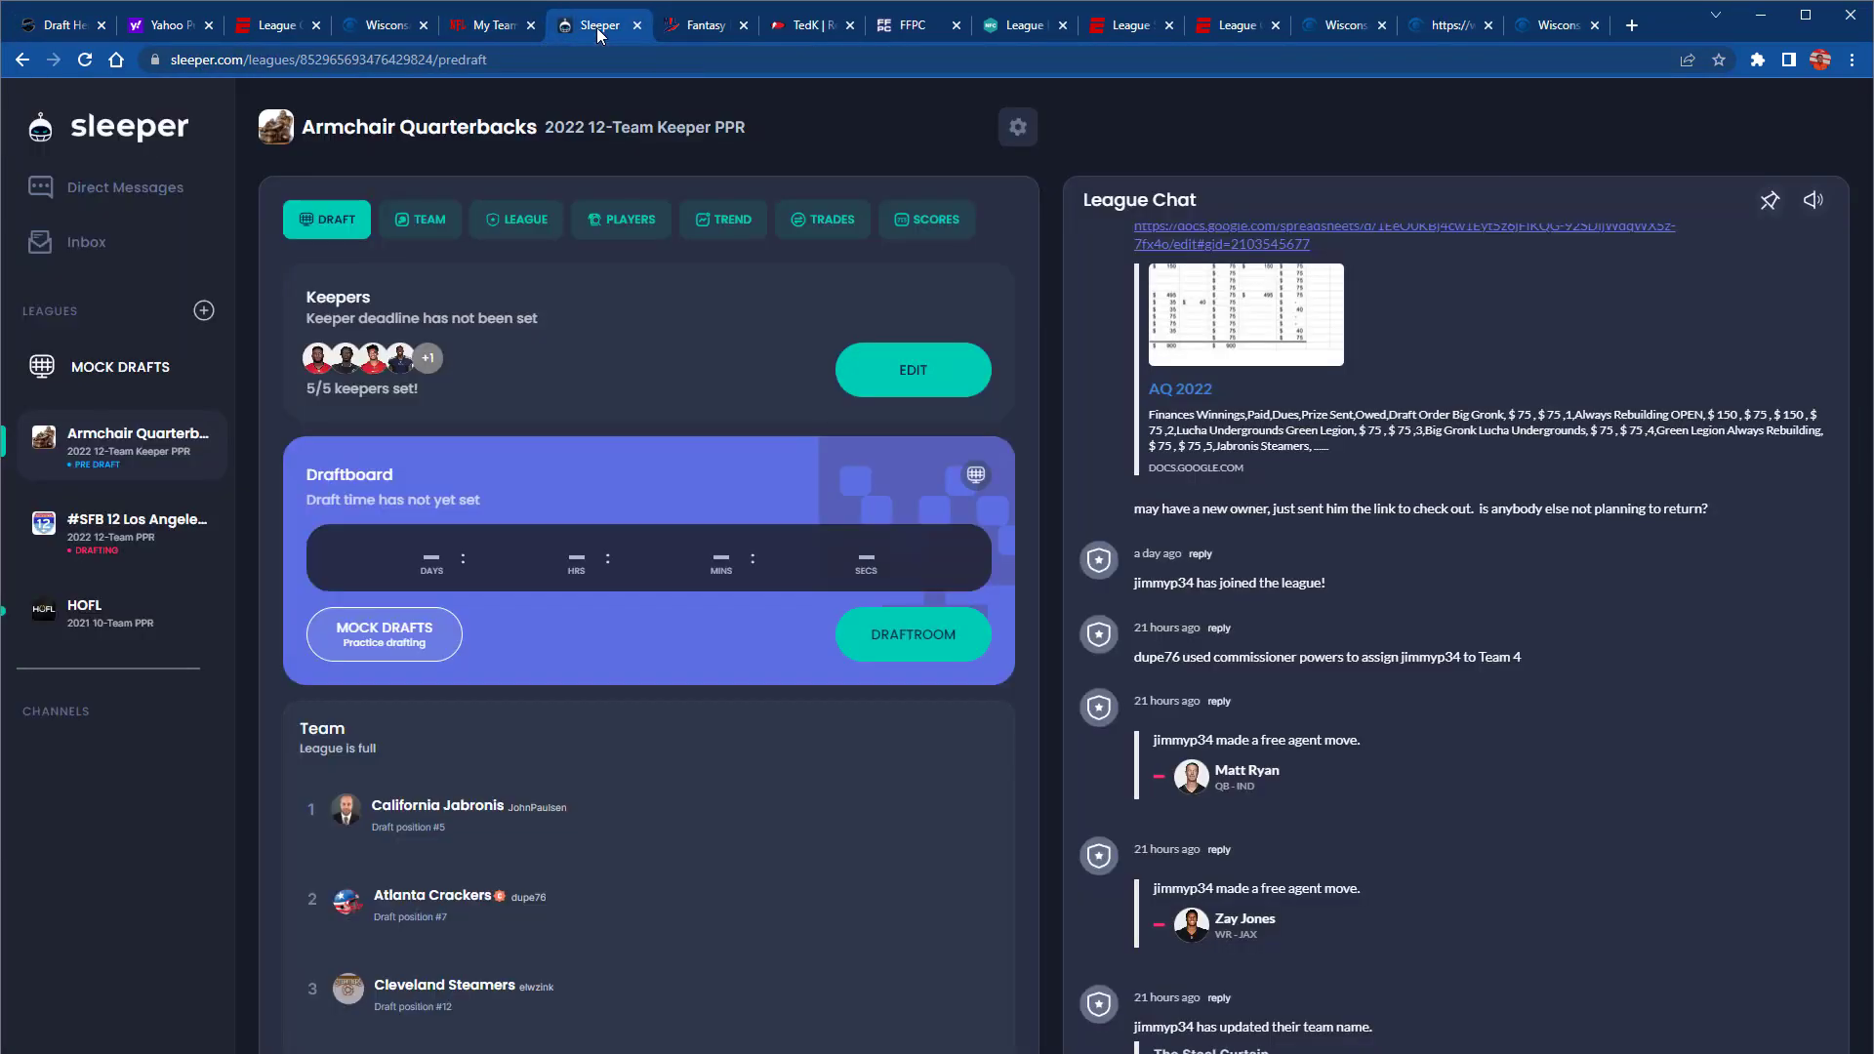
click(105, 532)
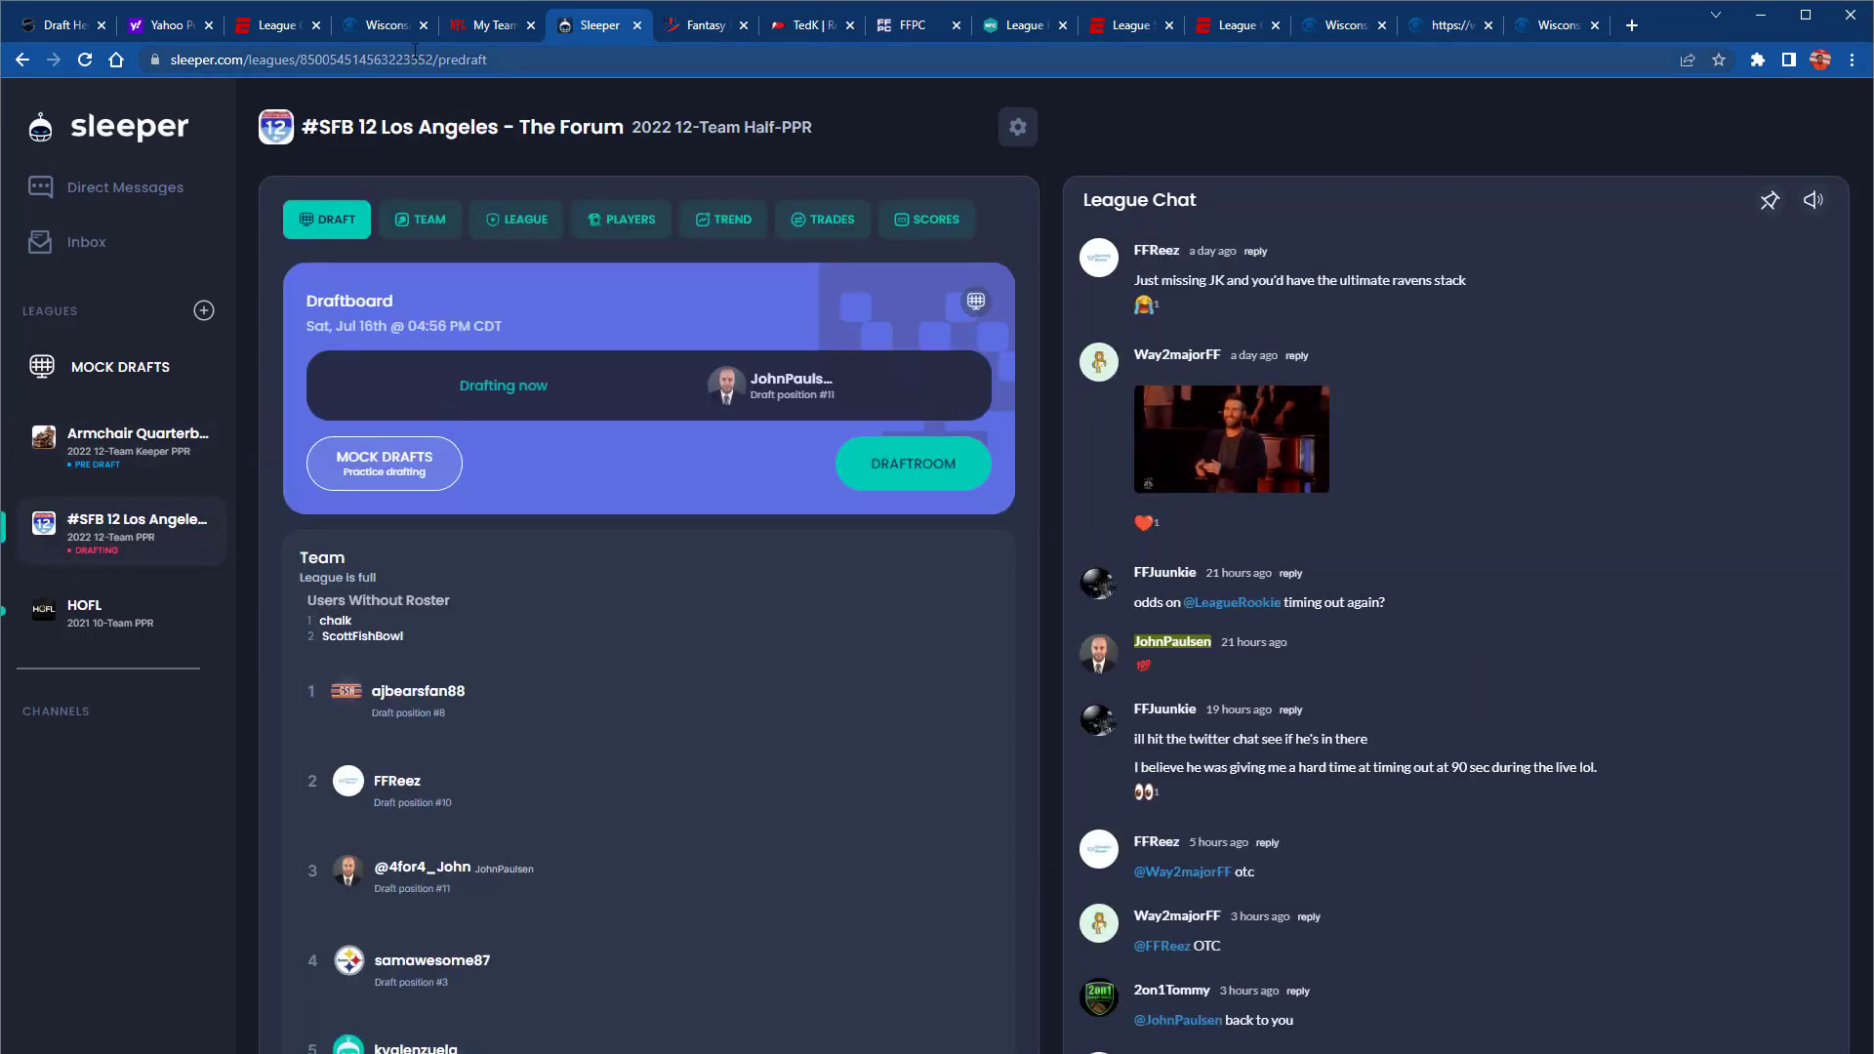
click(706, 27)
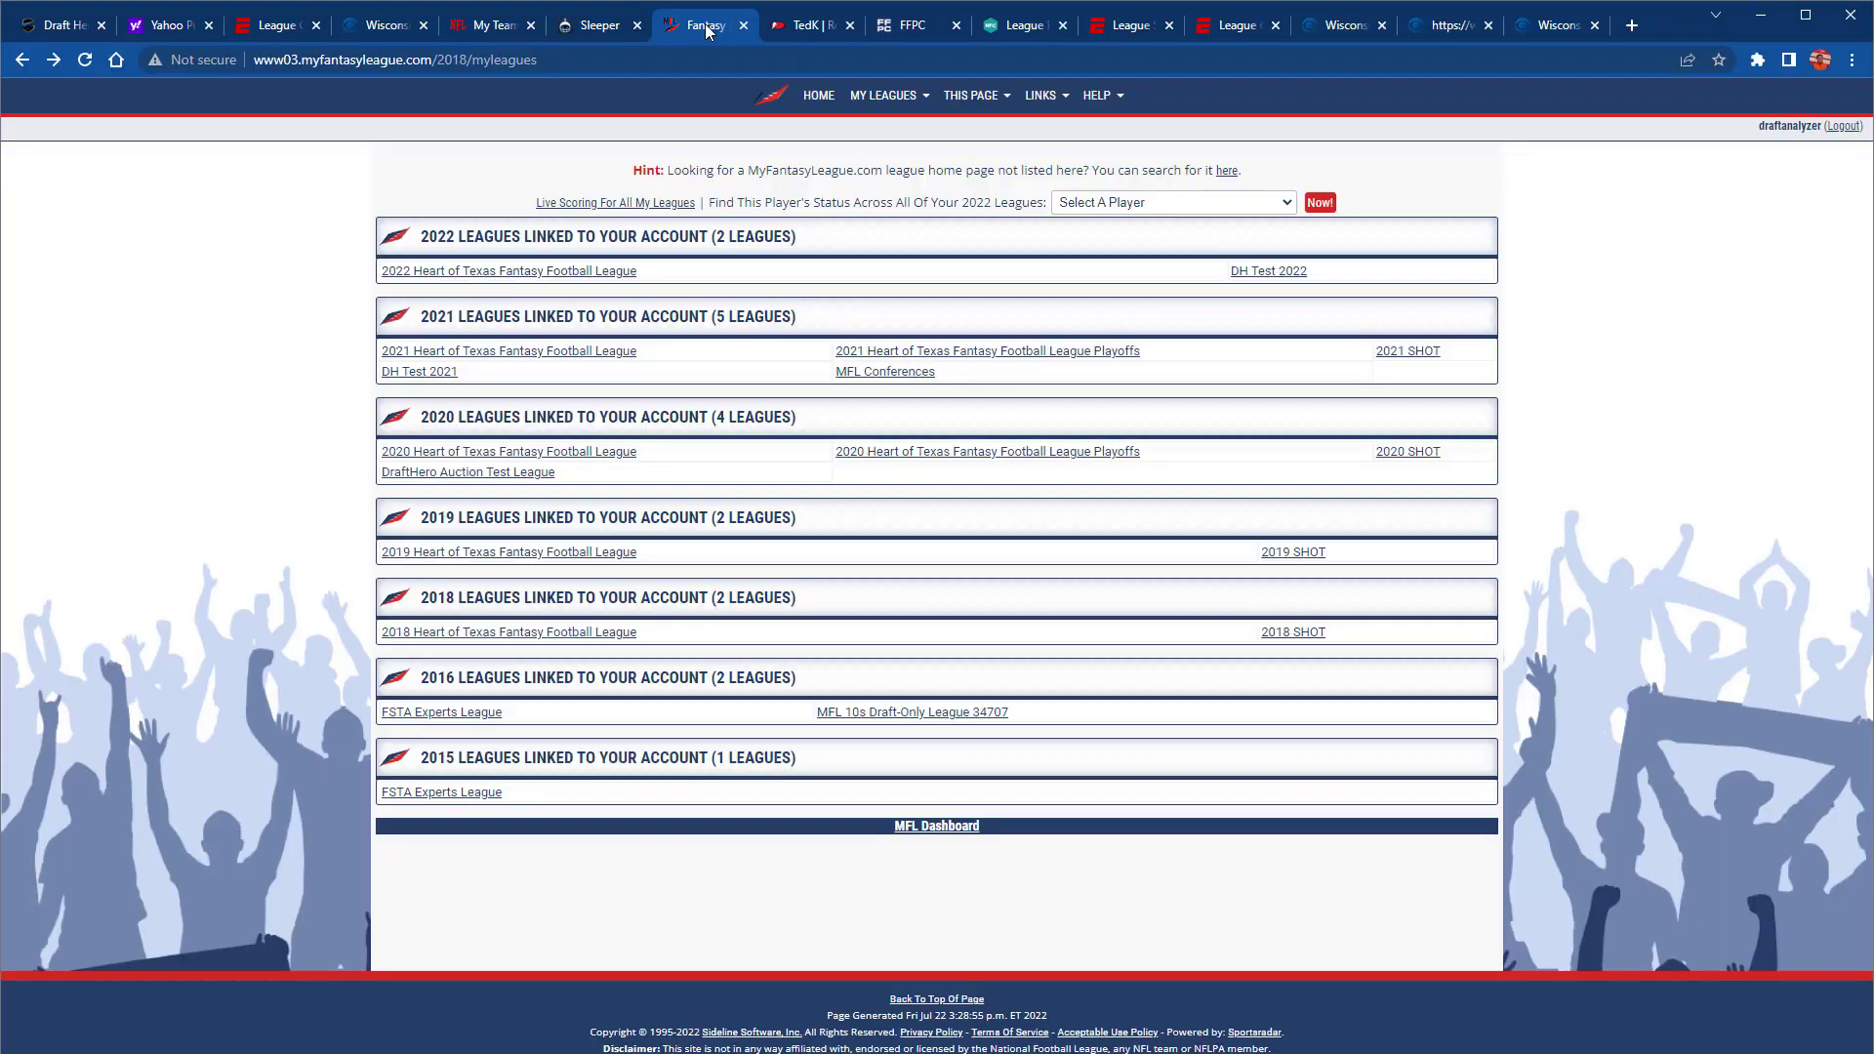
click(483, 278)
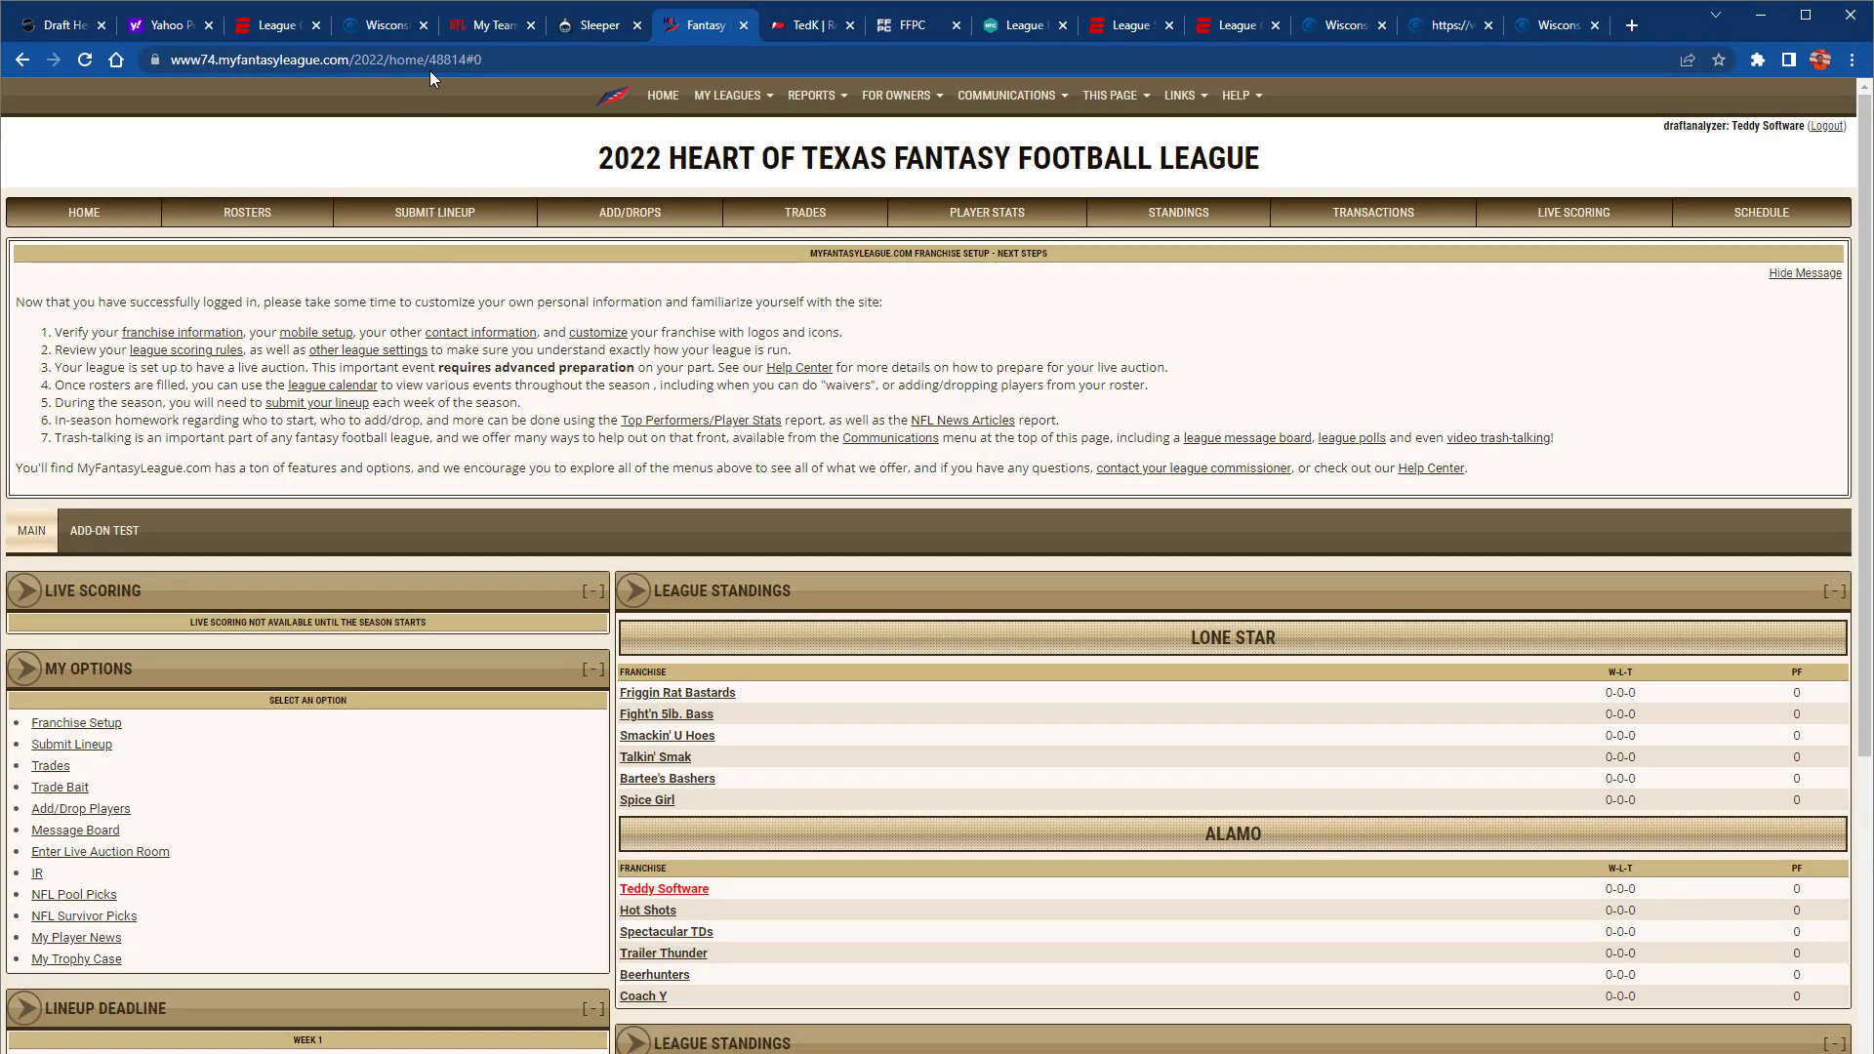
click(442, 59)
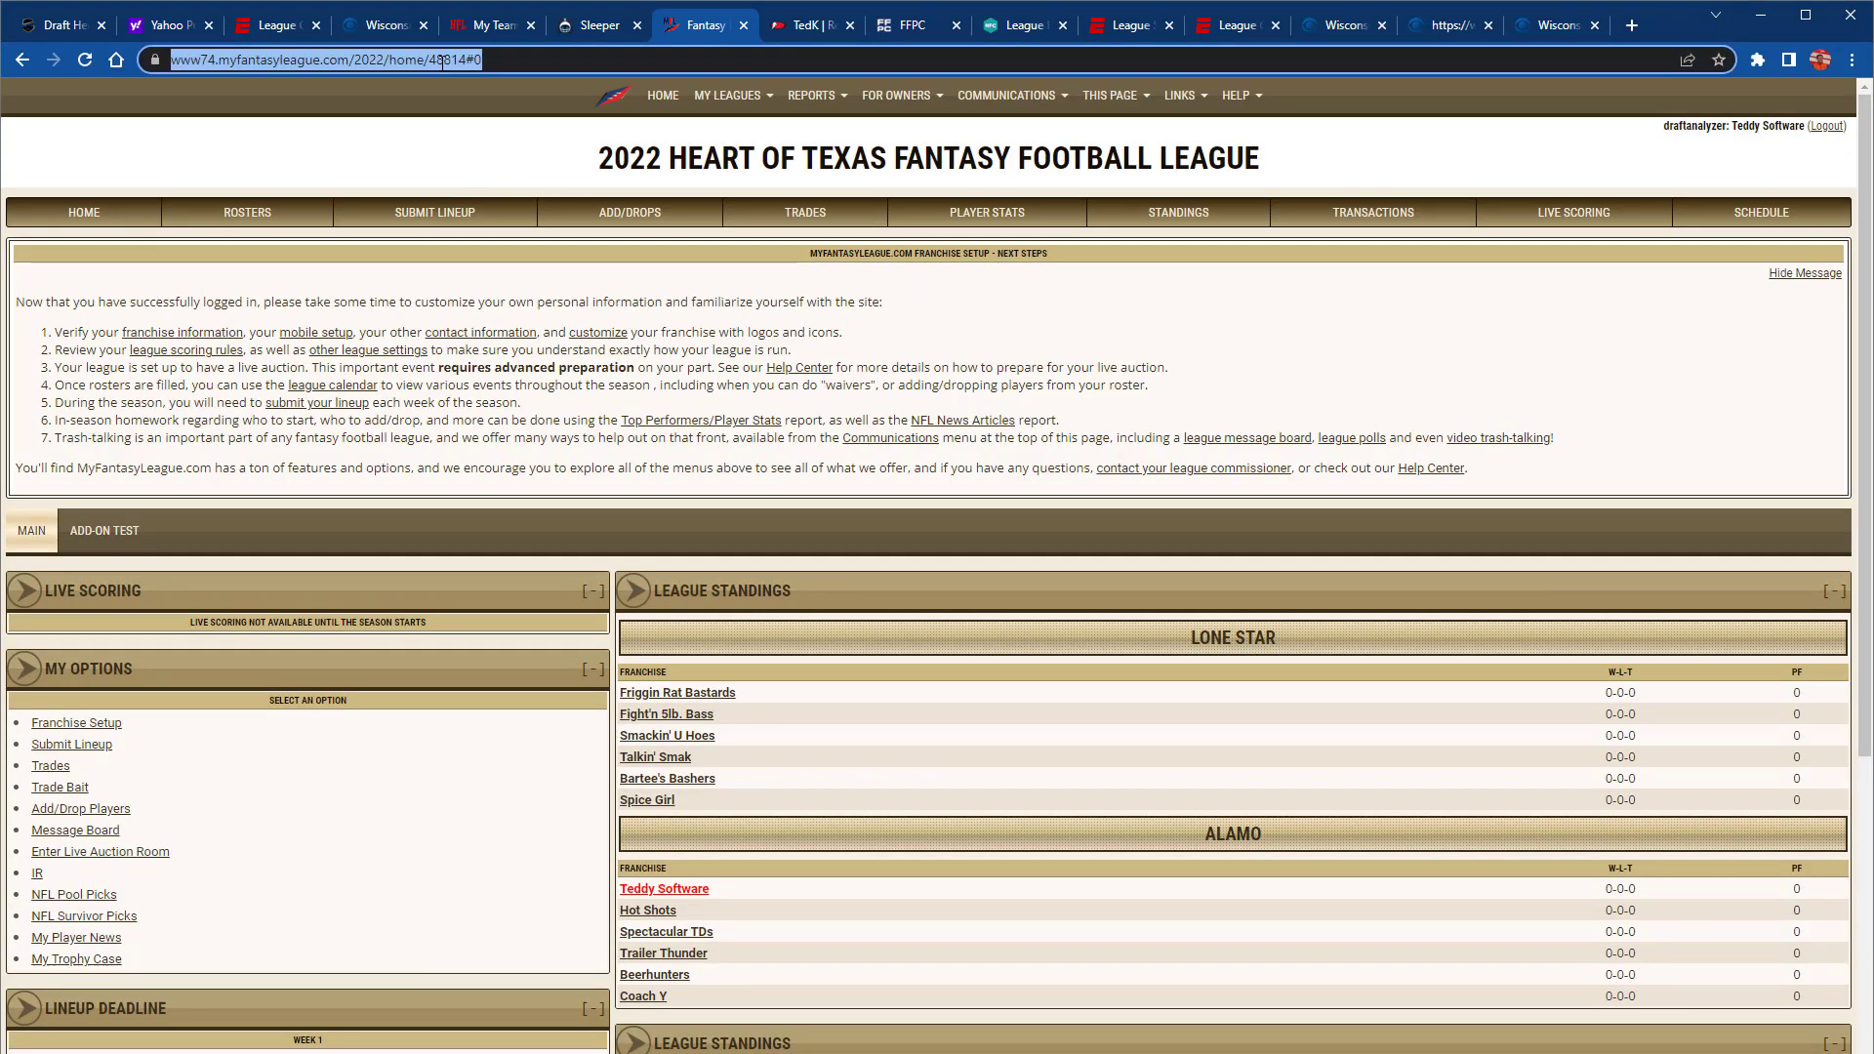
double_click(442, 59)
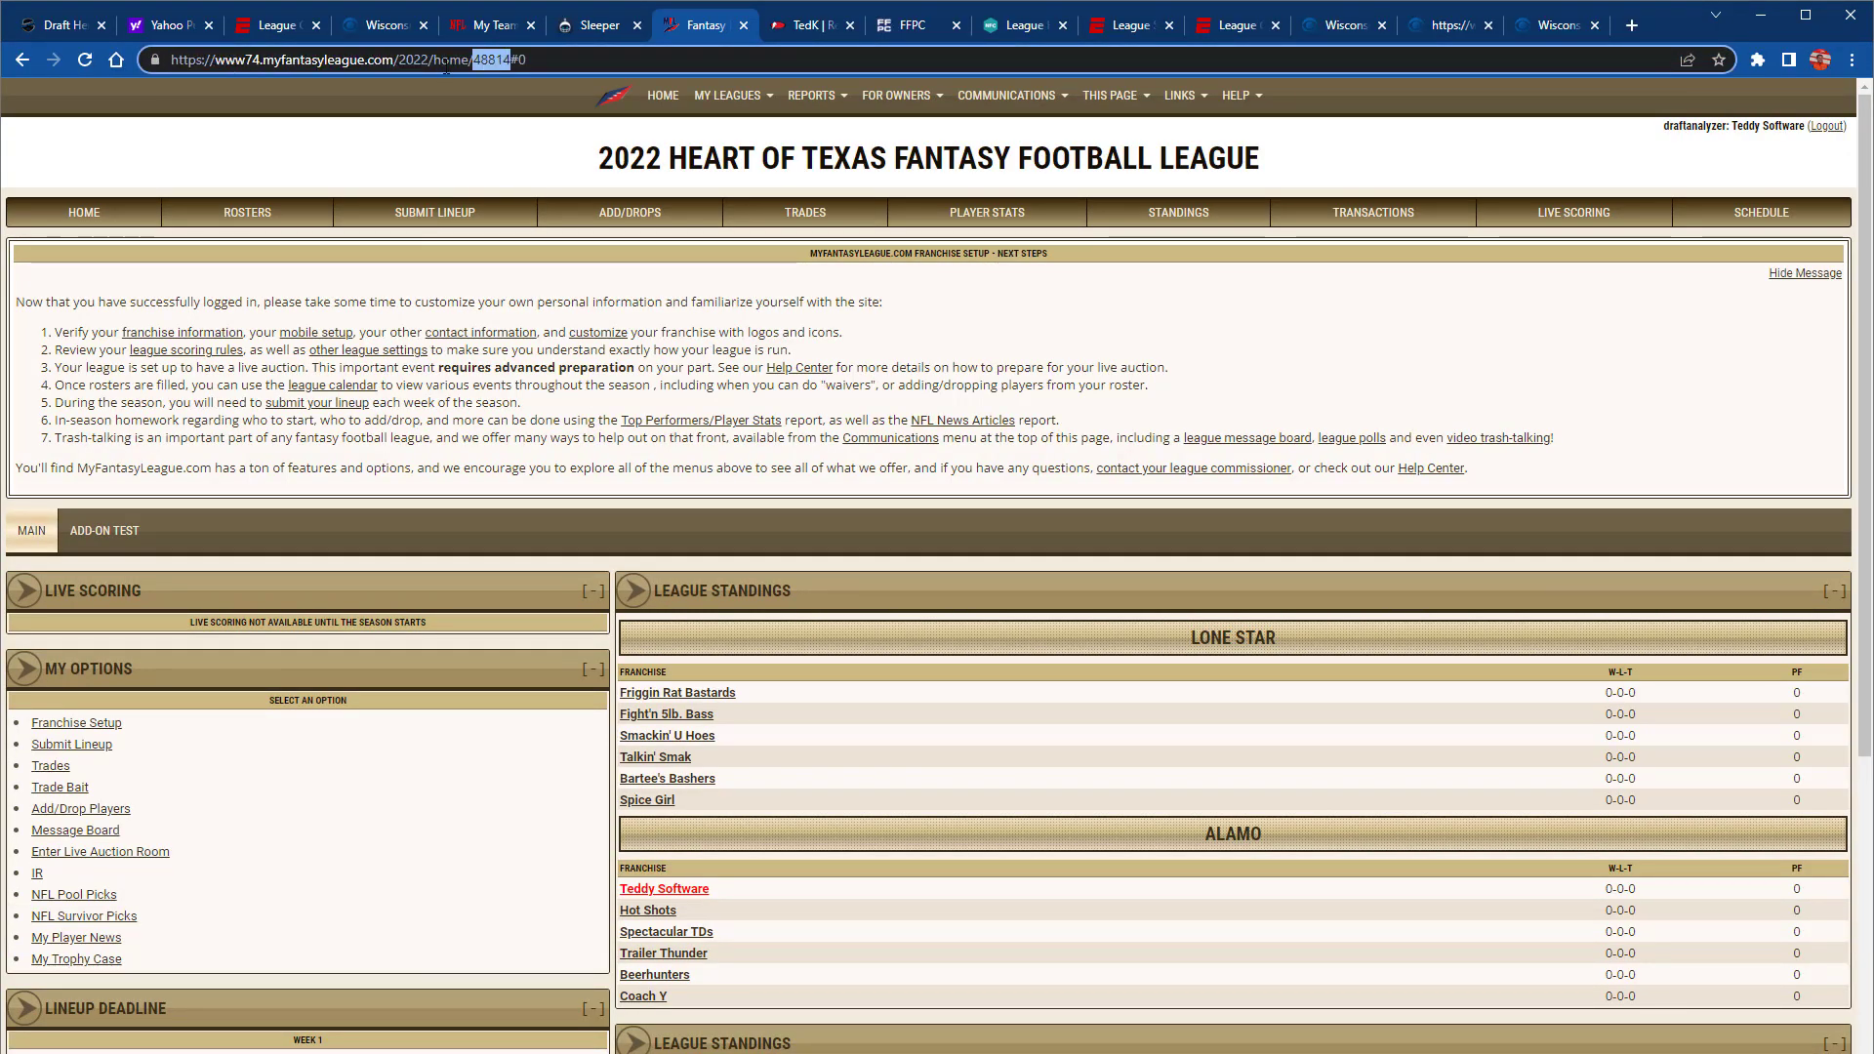
Check the RTSports DraftHeroTed 1, FFPC and NFFC league pages, then return to Draft Hero
click(776, 30)
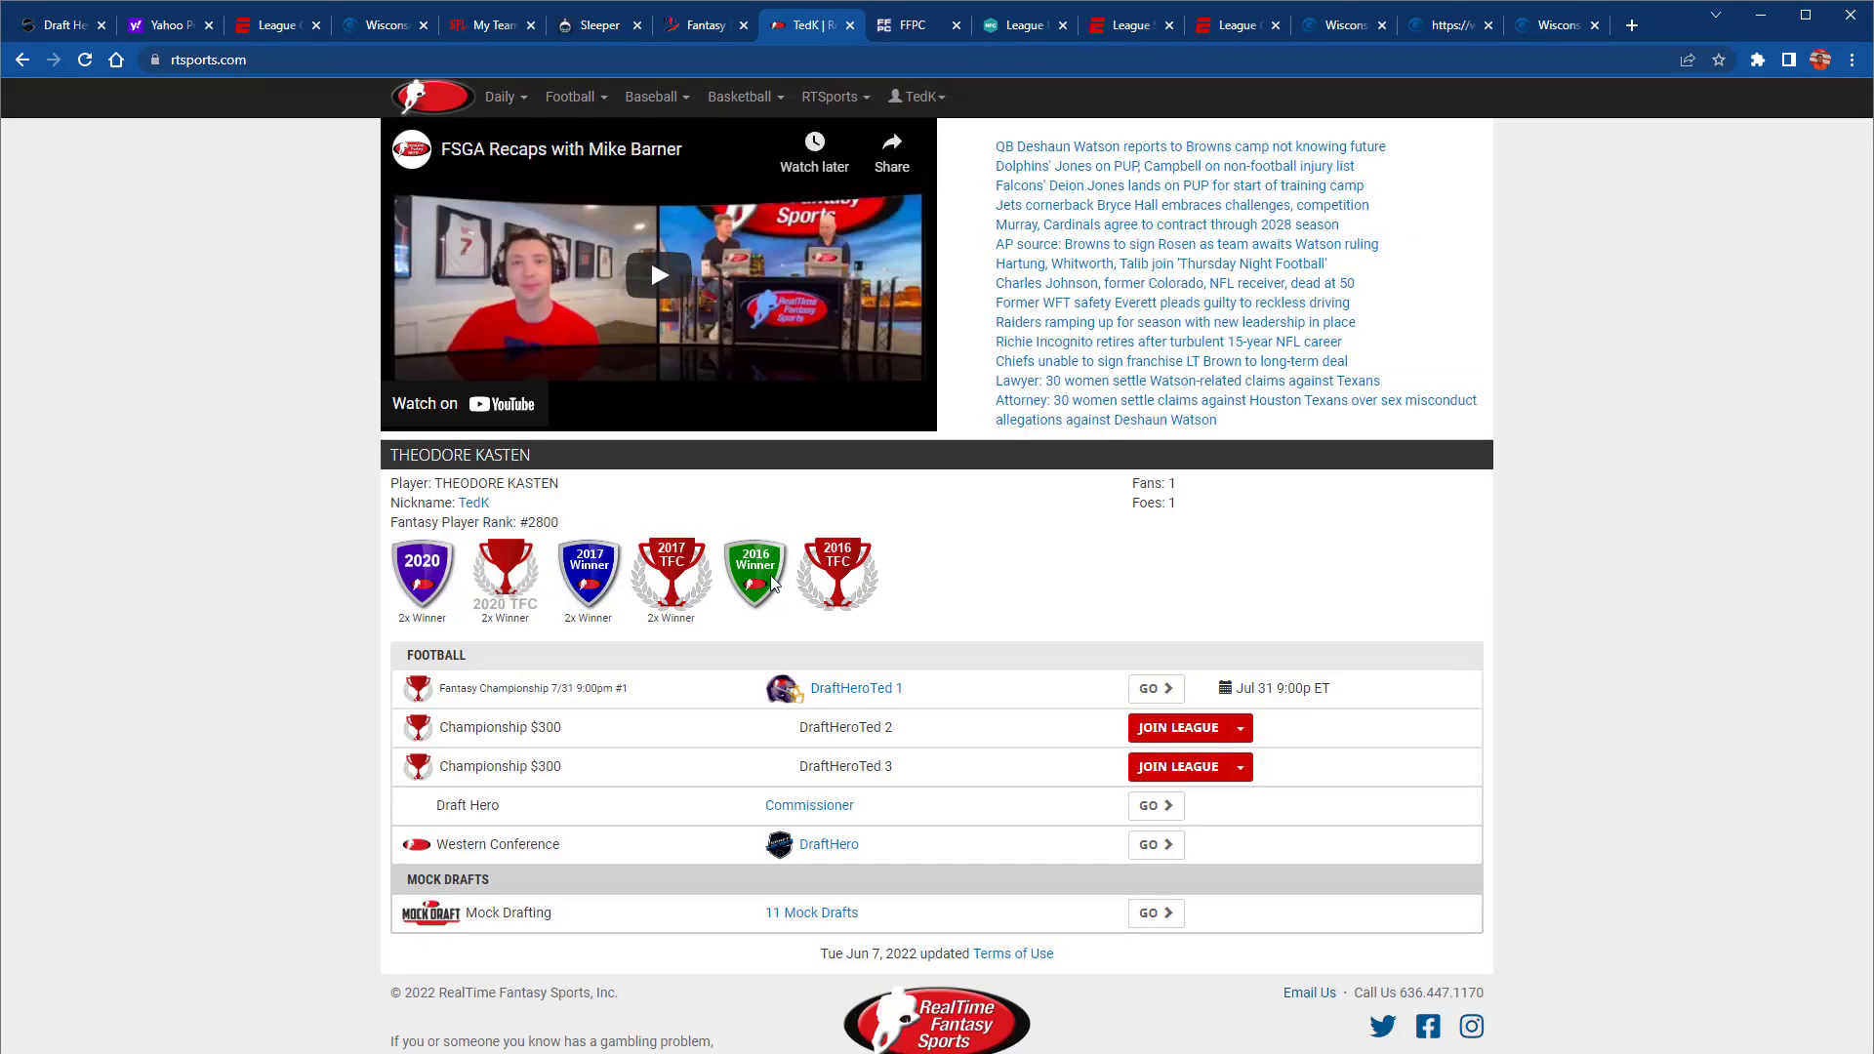
click(842, 696)
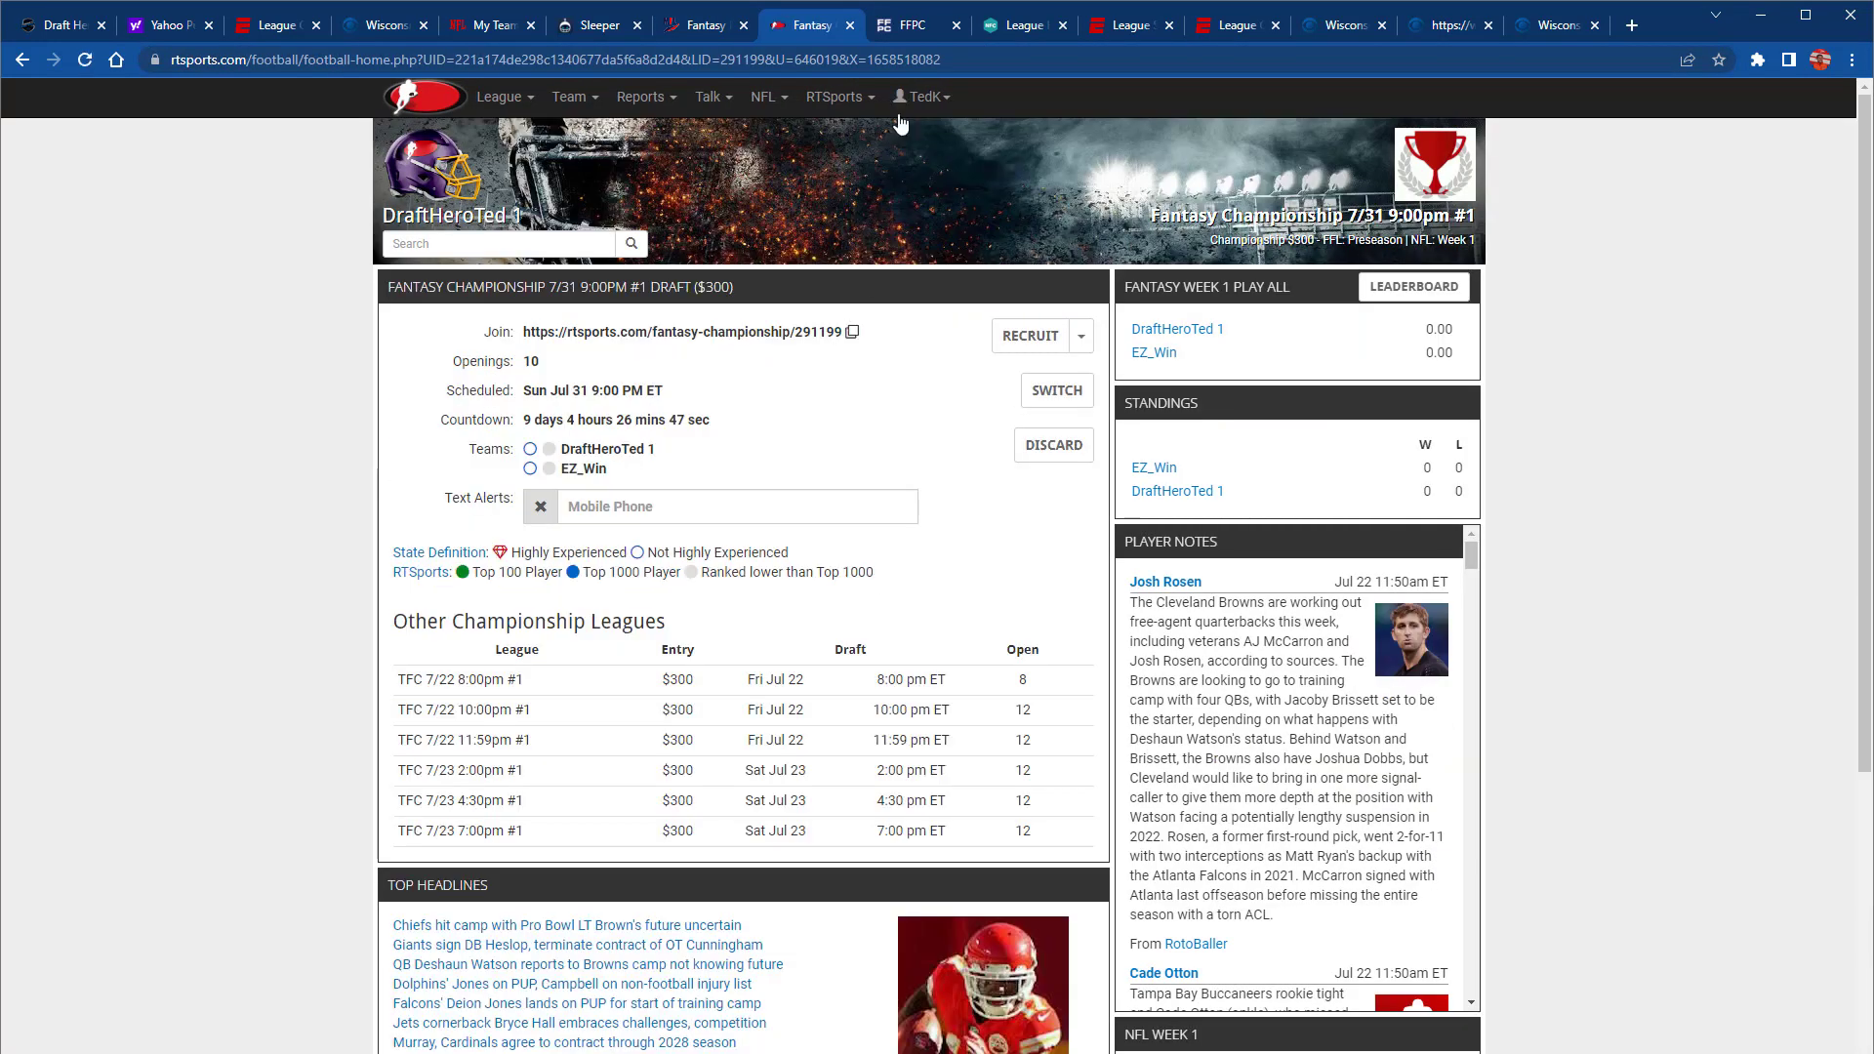
click(899, 25)
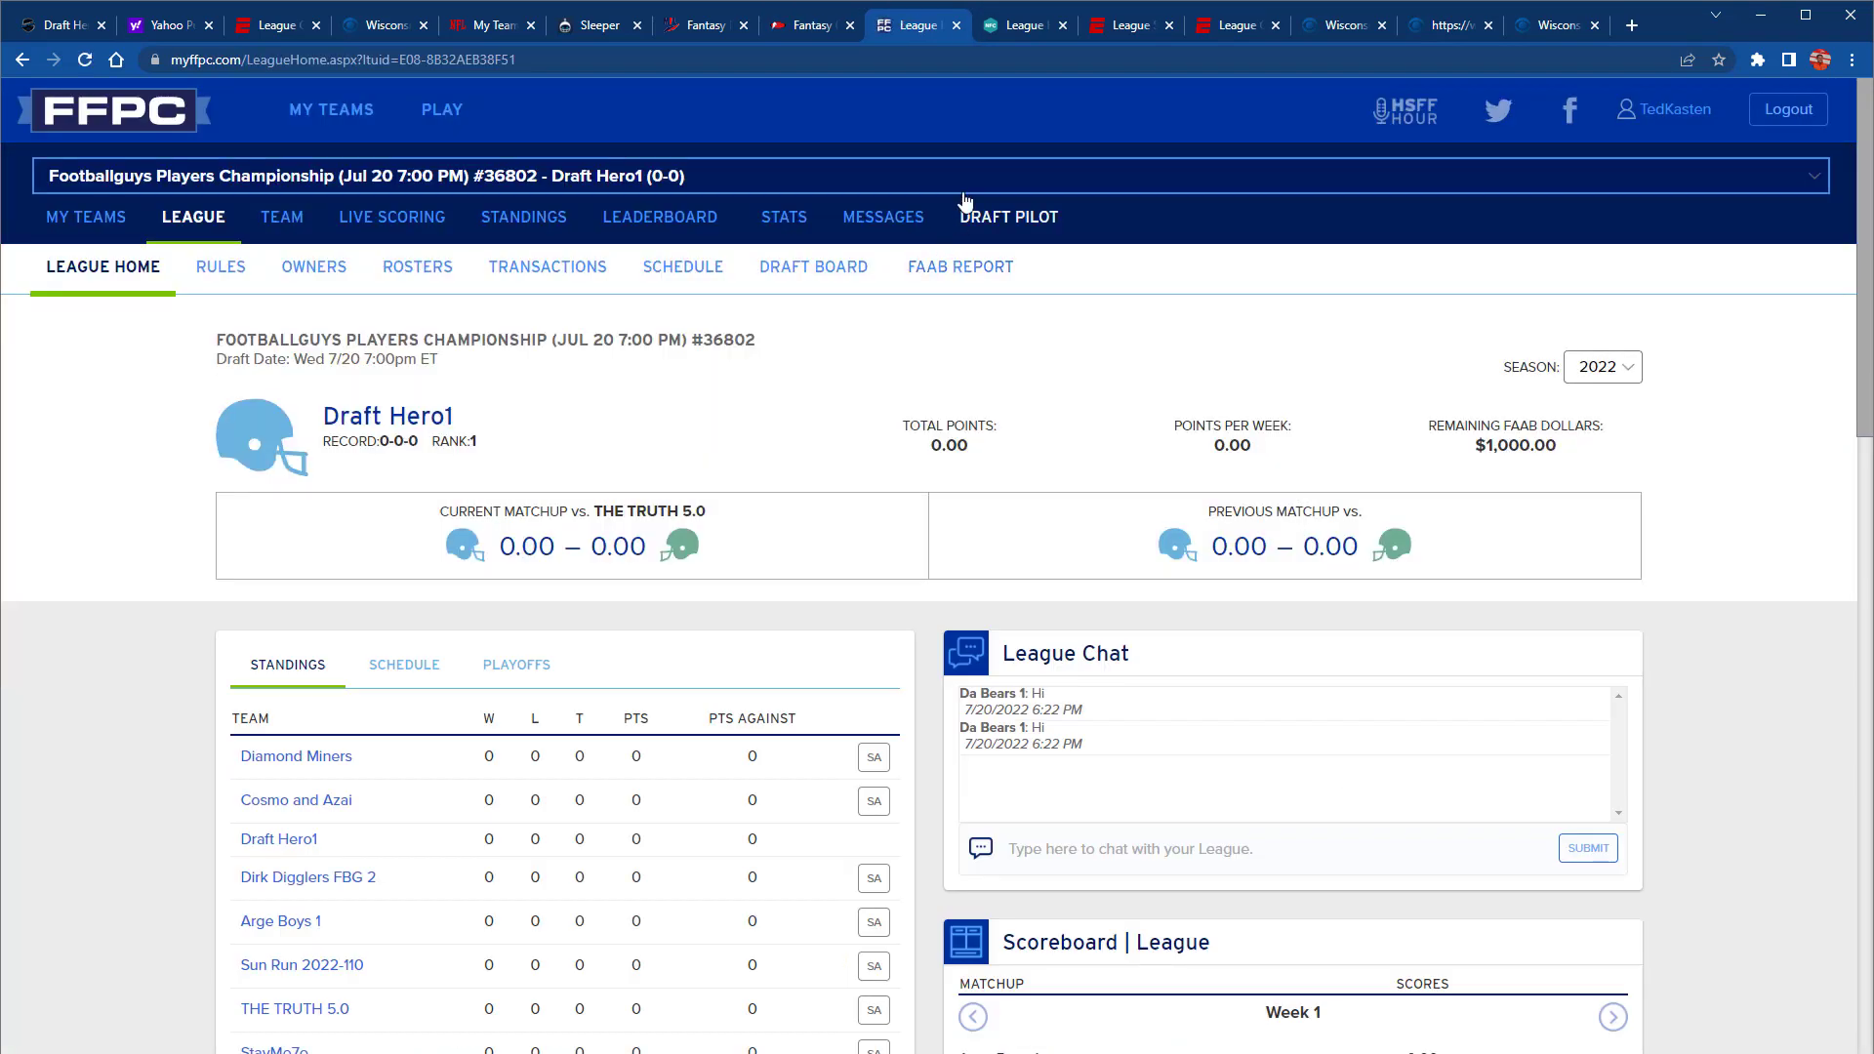
click(1019, 28)
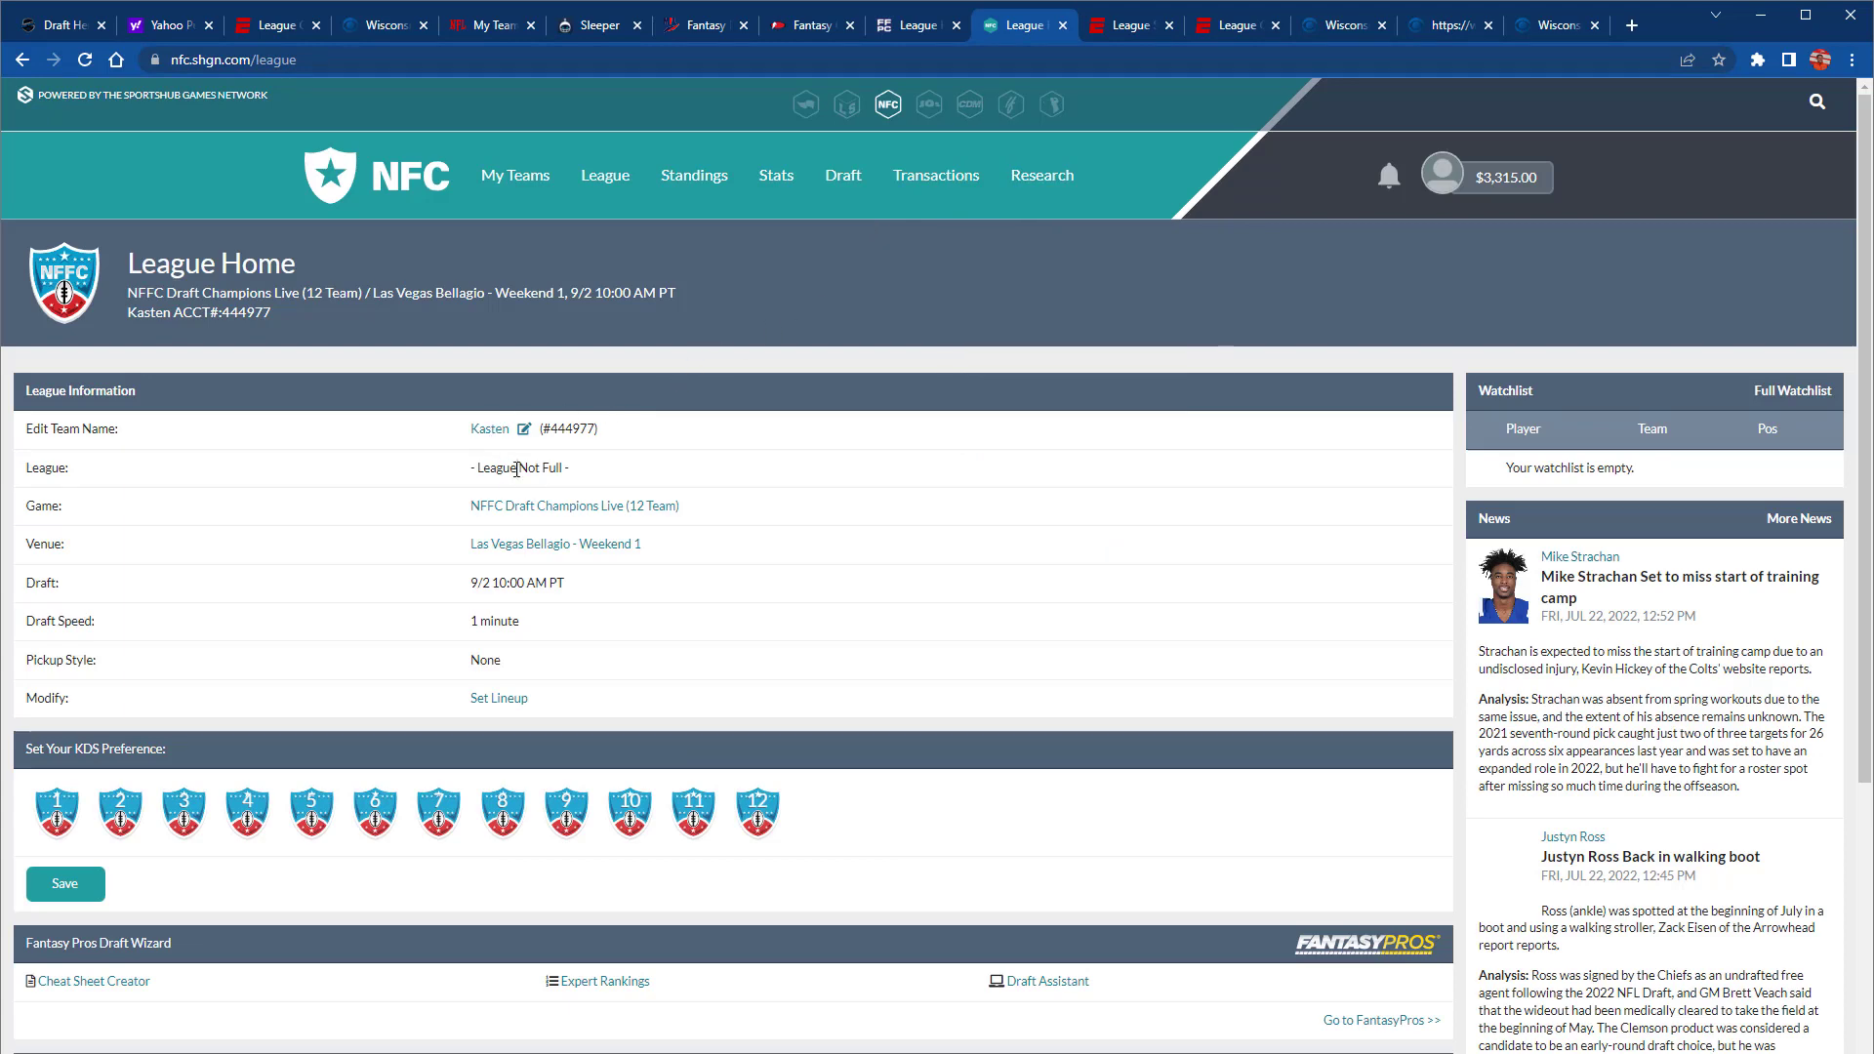
drag(477, 469, 559, 472)
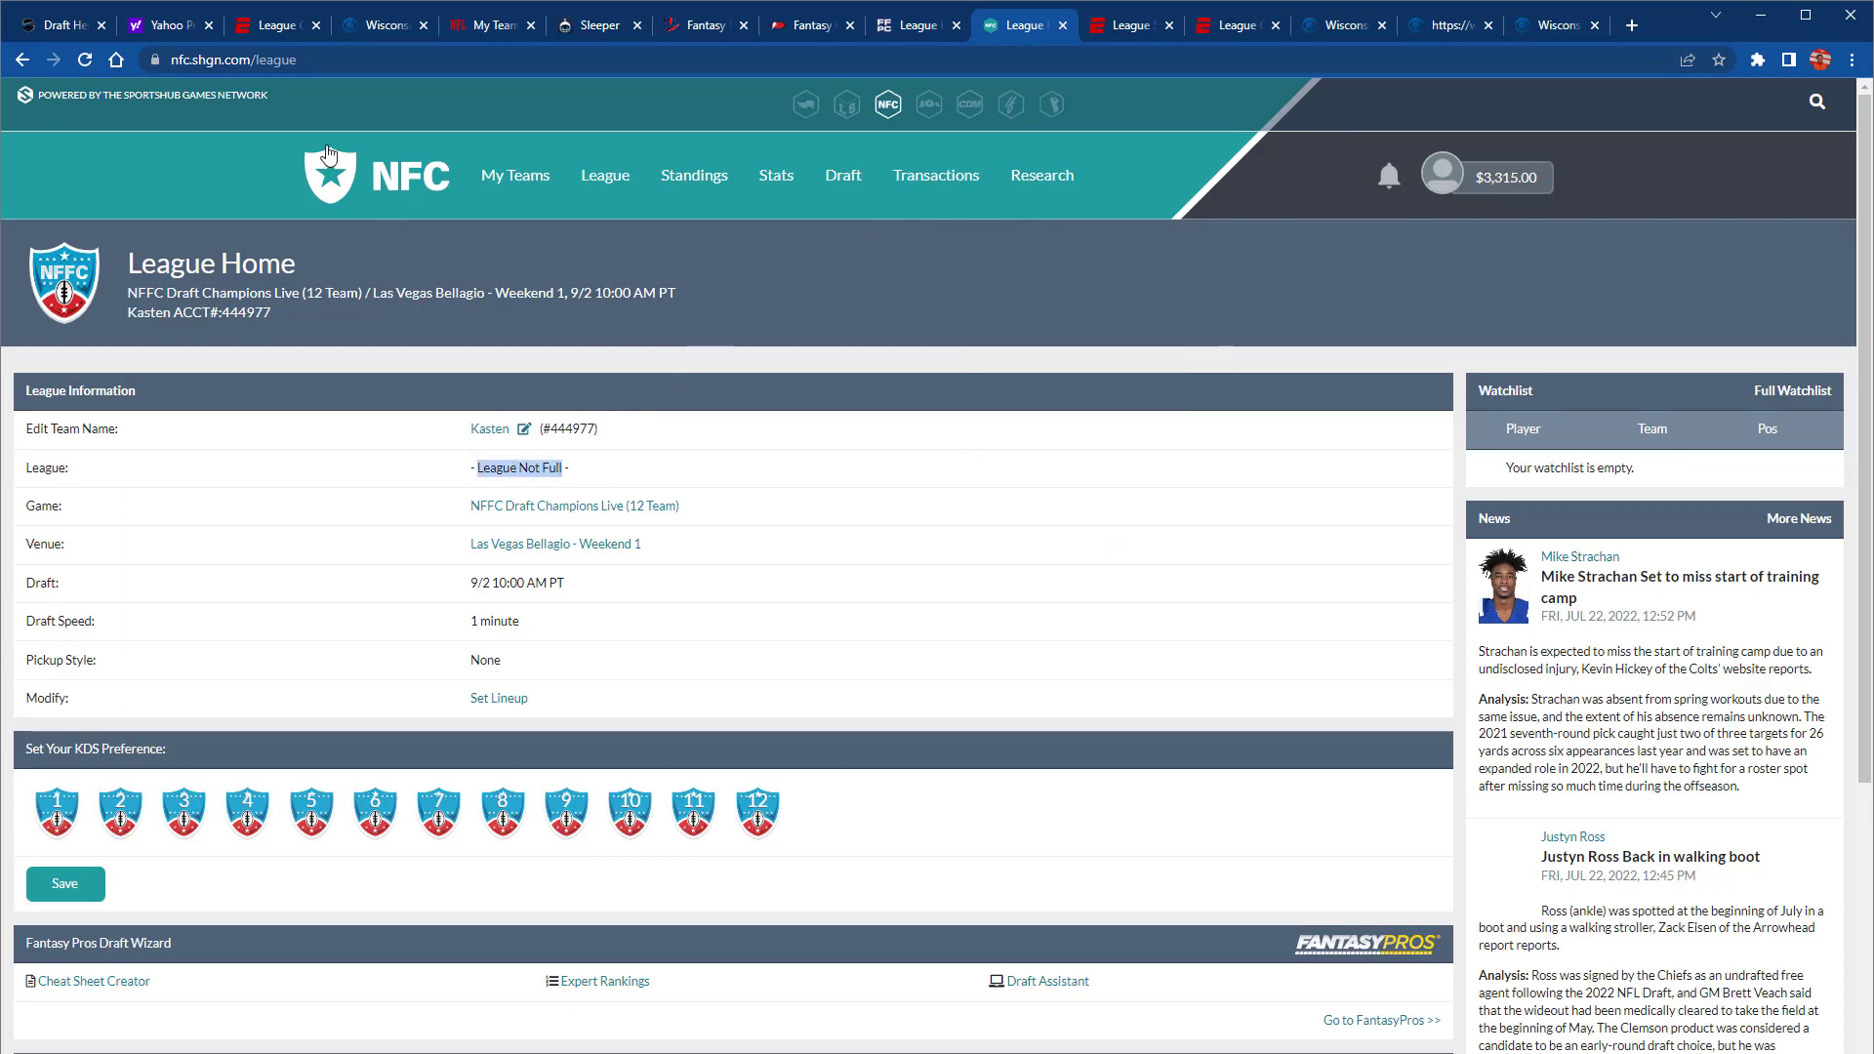
click(86, 27)
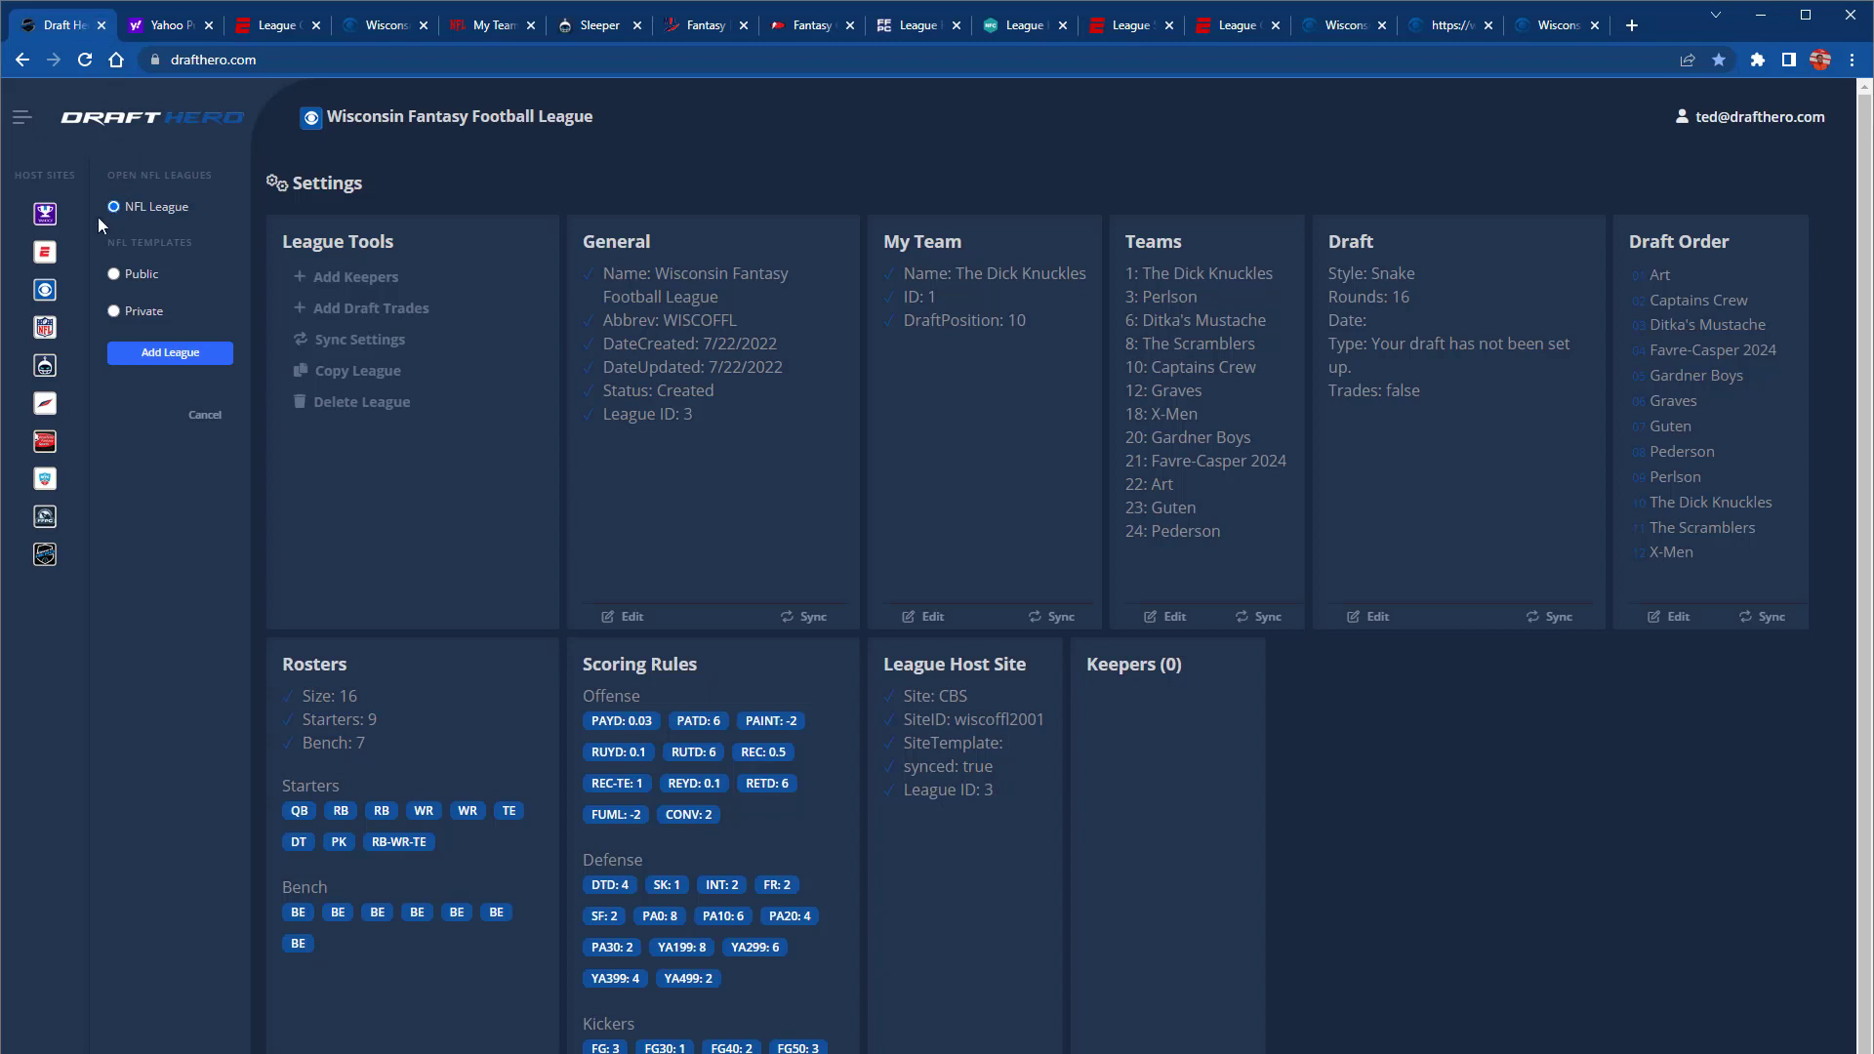
Add an NFFC league from the Draft Champions template
click(200, 417)
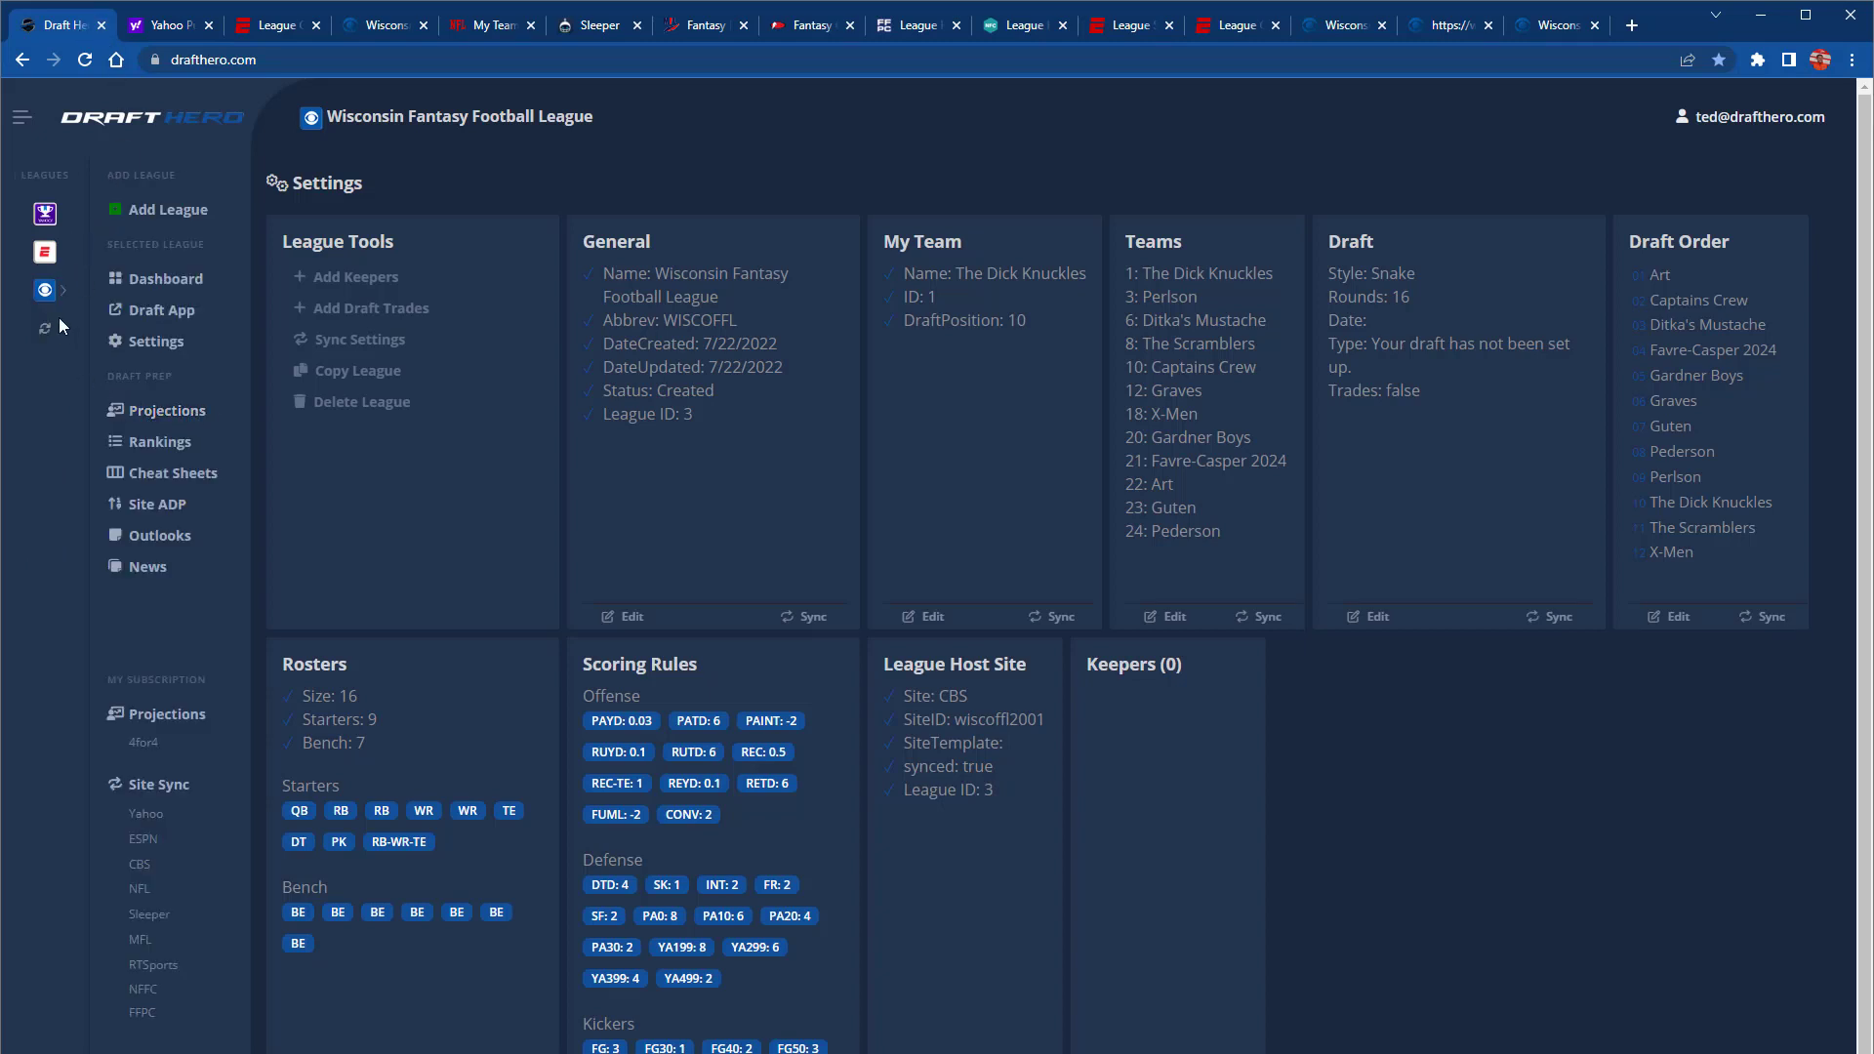
click(126, 222)
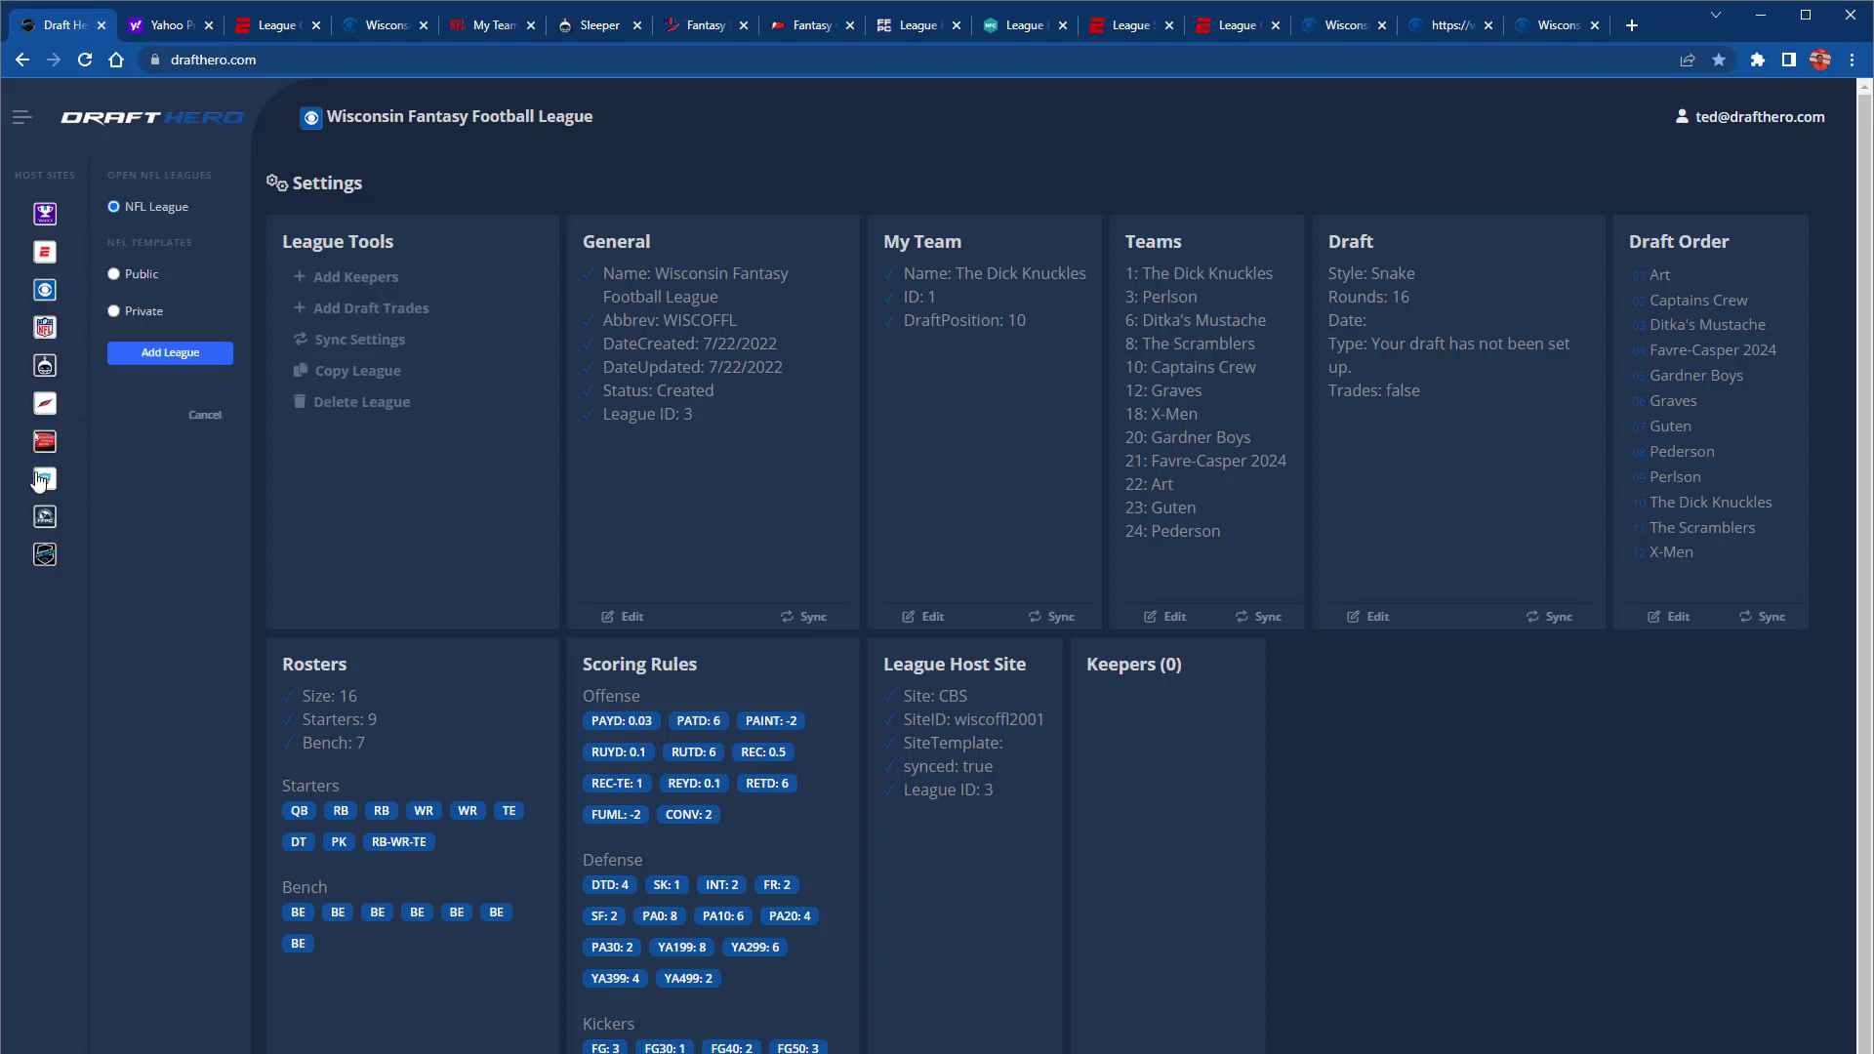
click(45, 515)
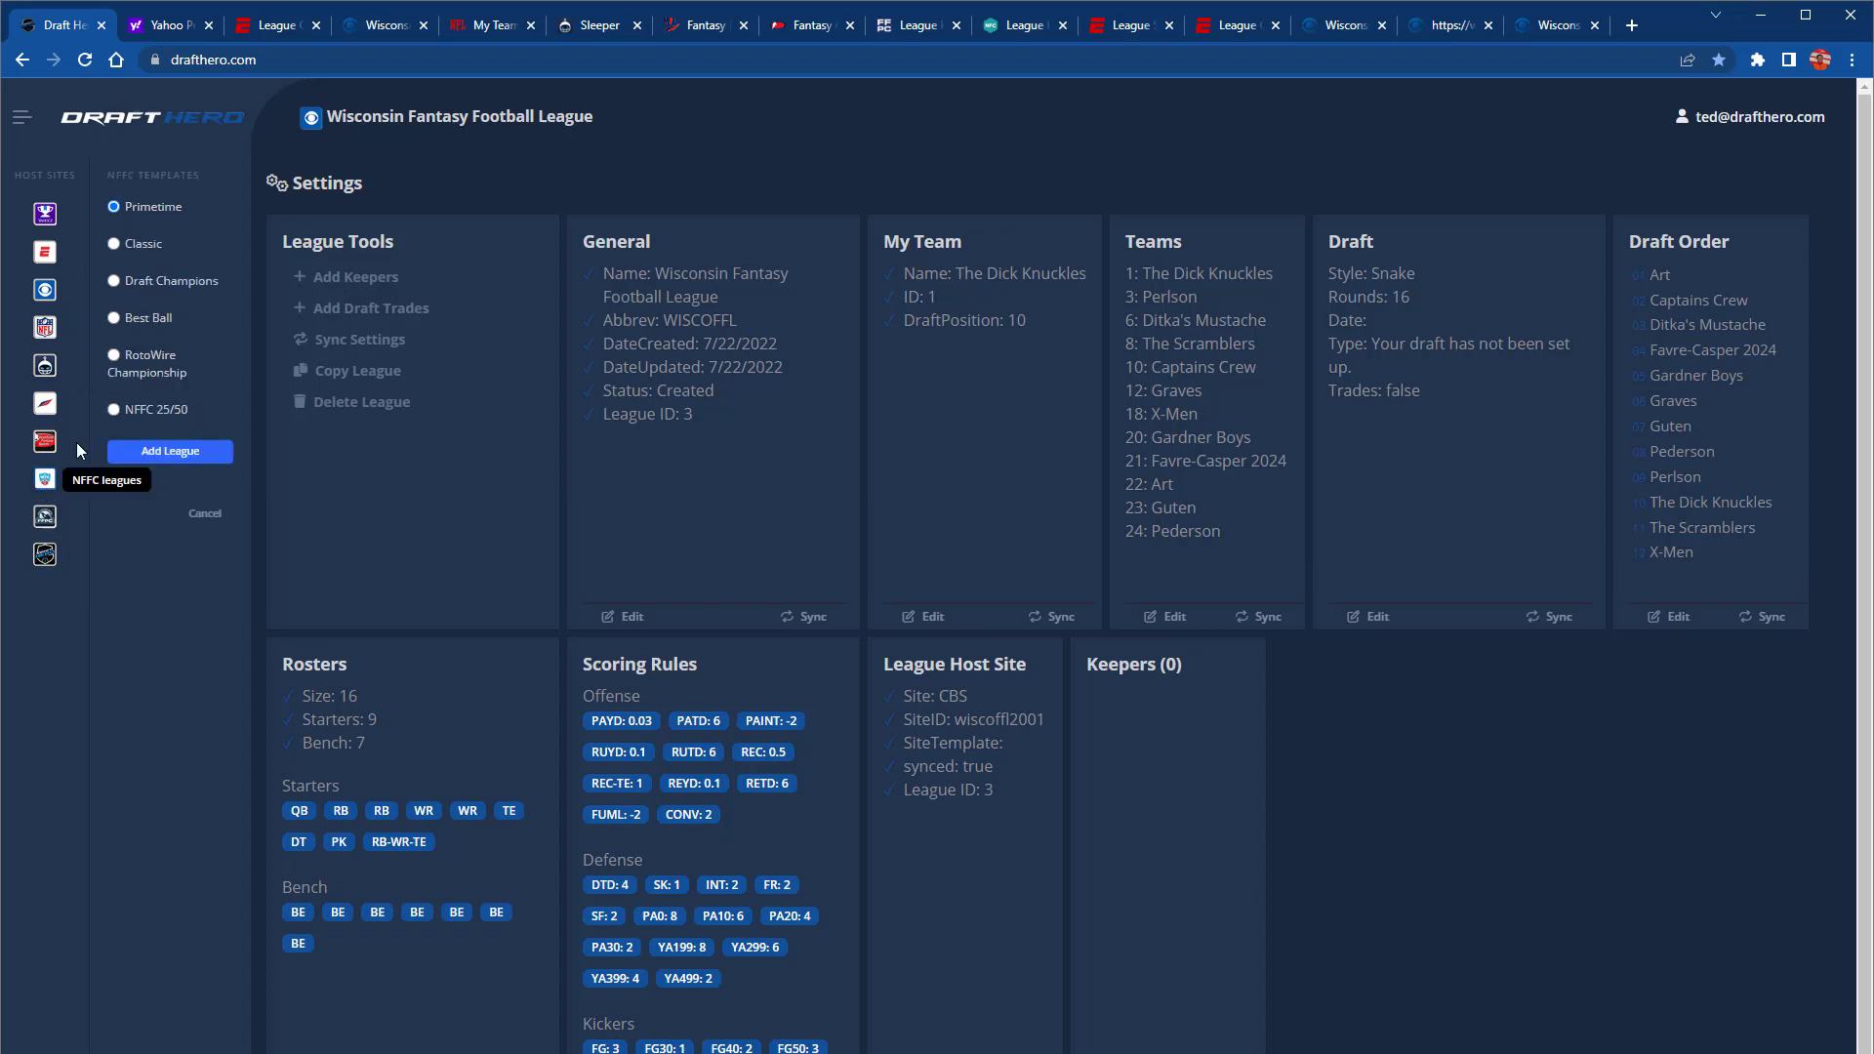
click(163, 283)
click(170, 451)
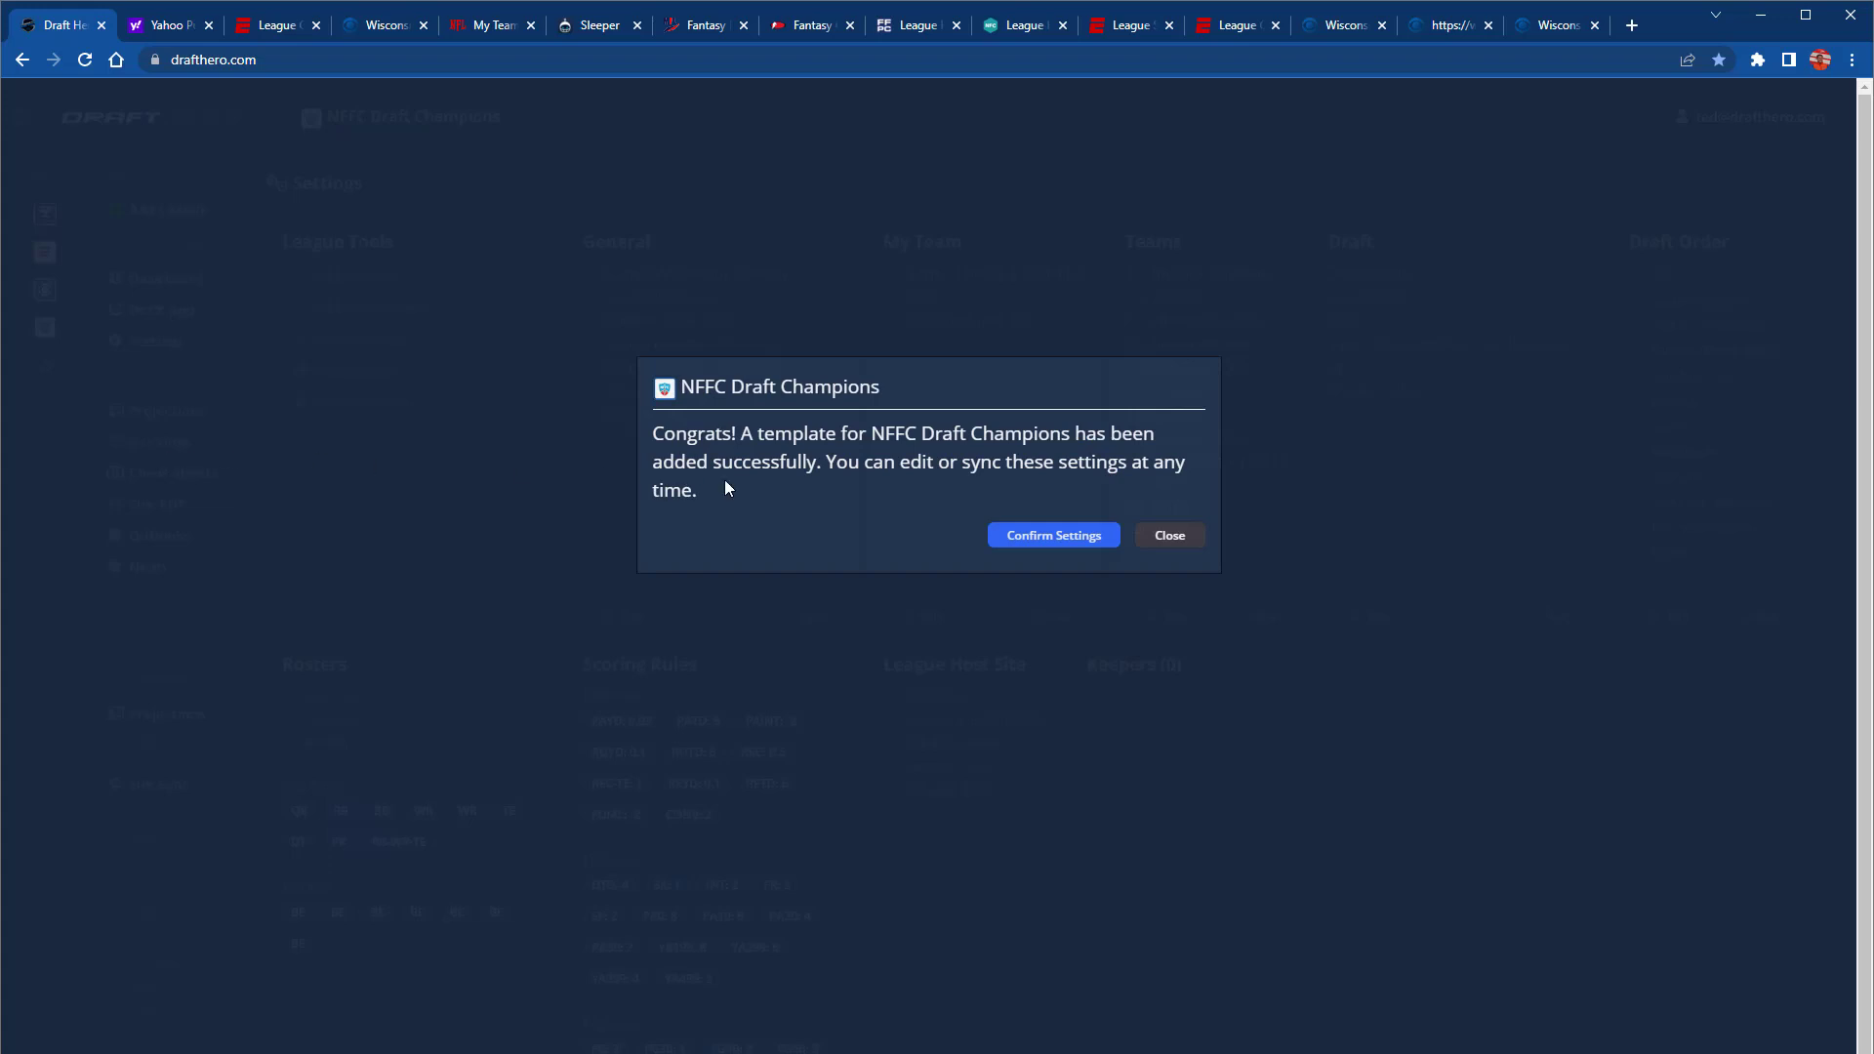
click(1027, 534)
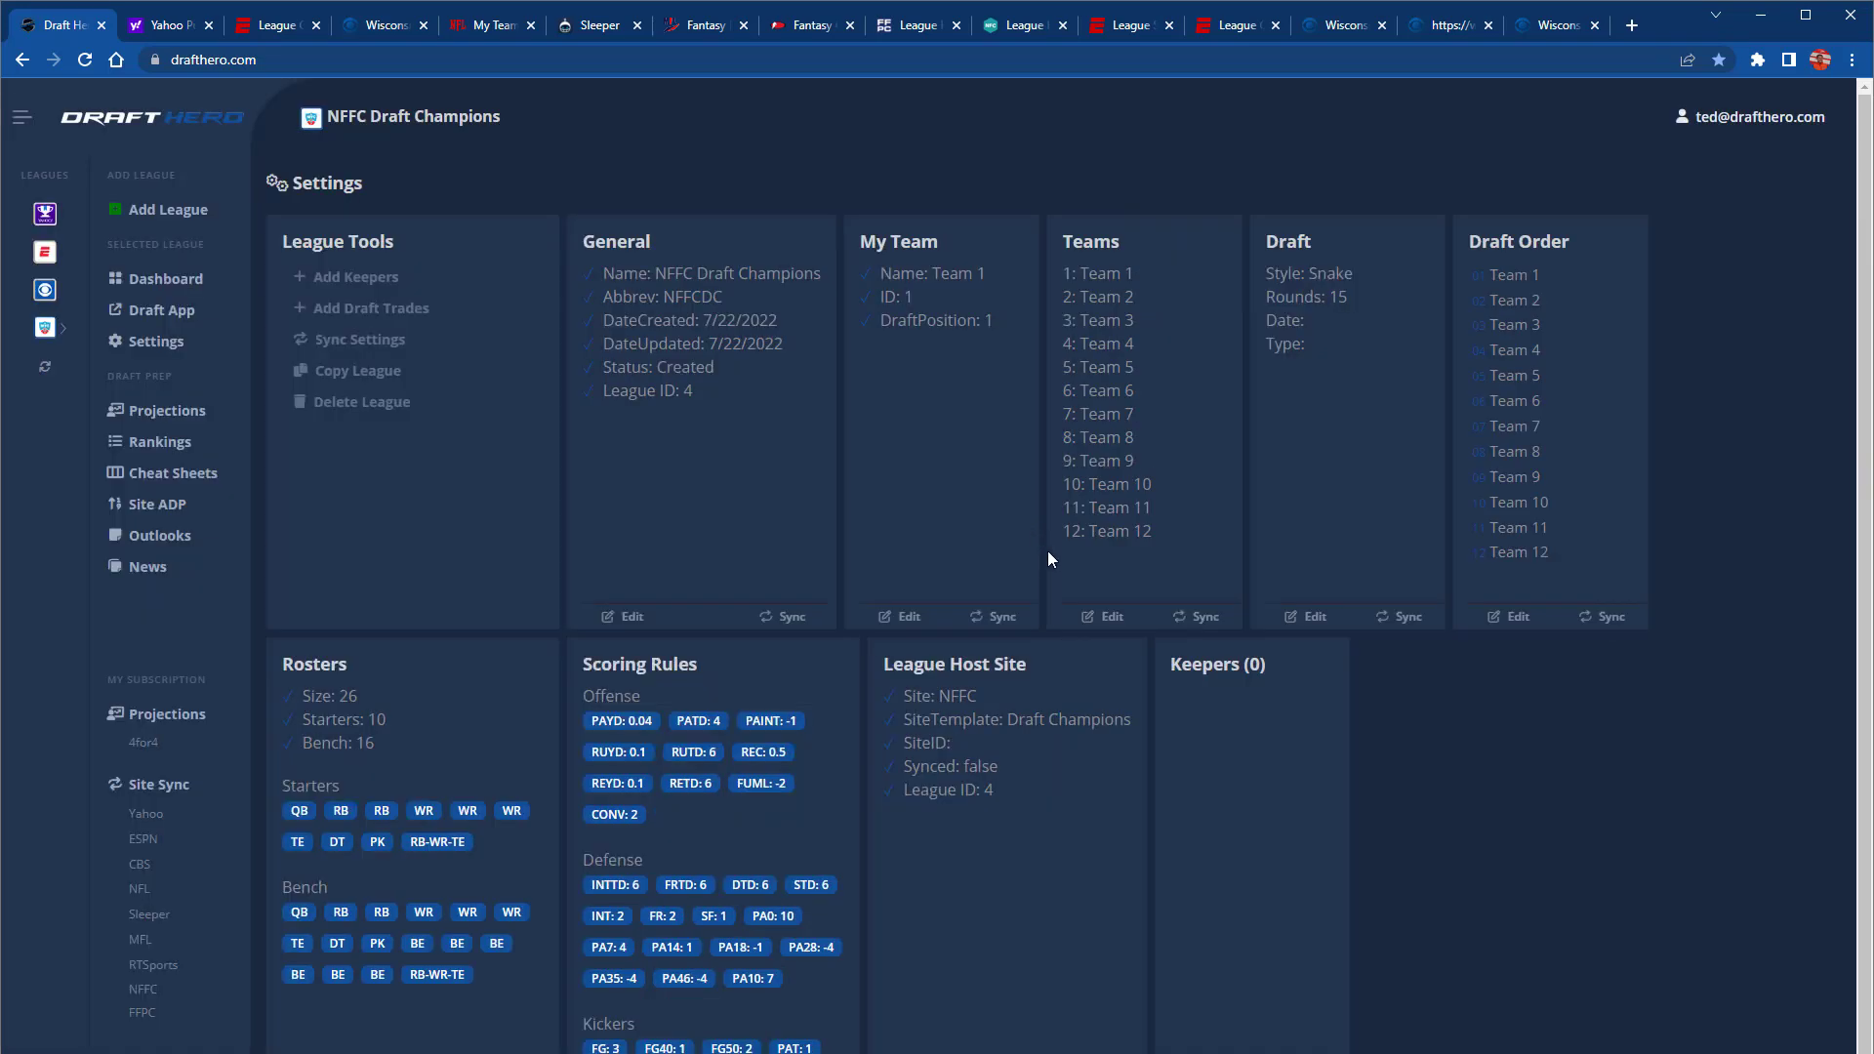
Rename Team 3 to 'Draft Hero' and save the team names
click(1109, 617)
click(448, 424)
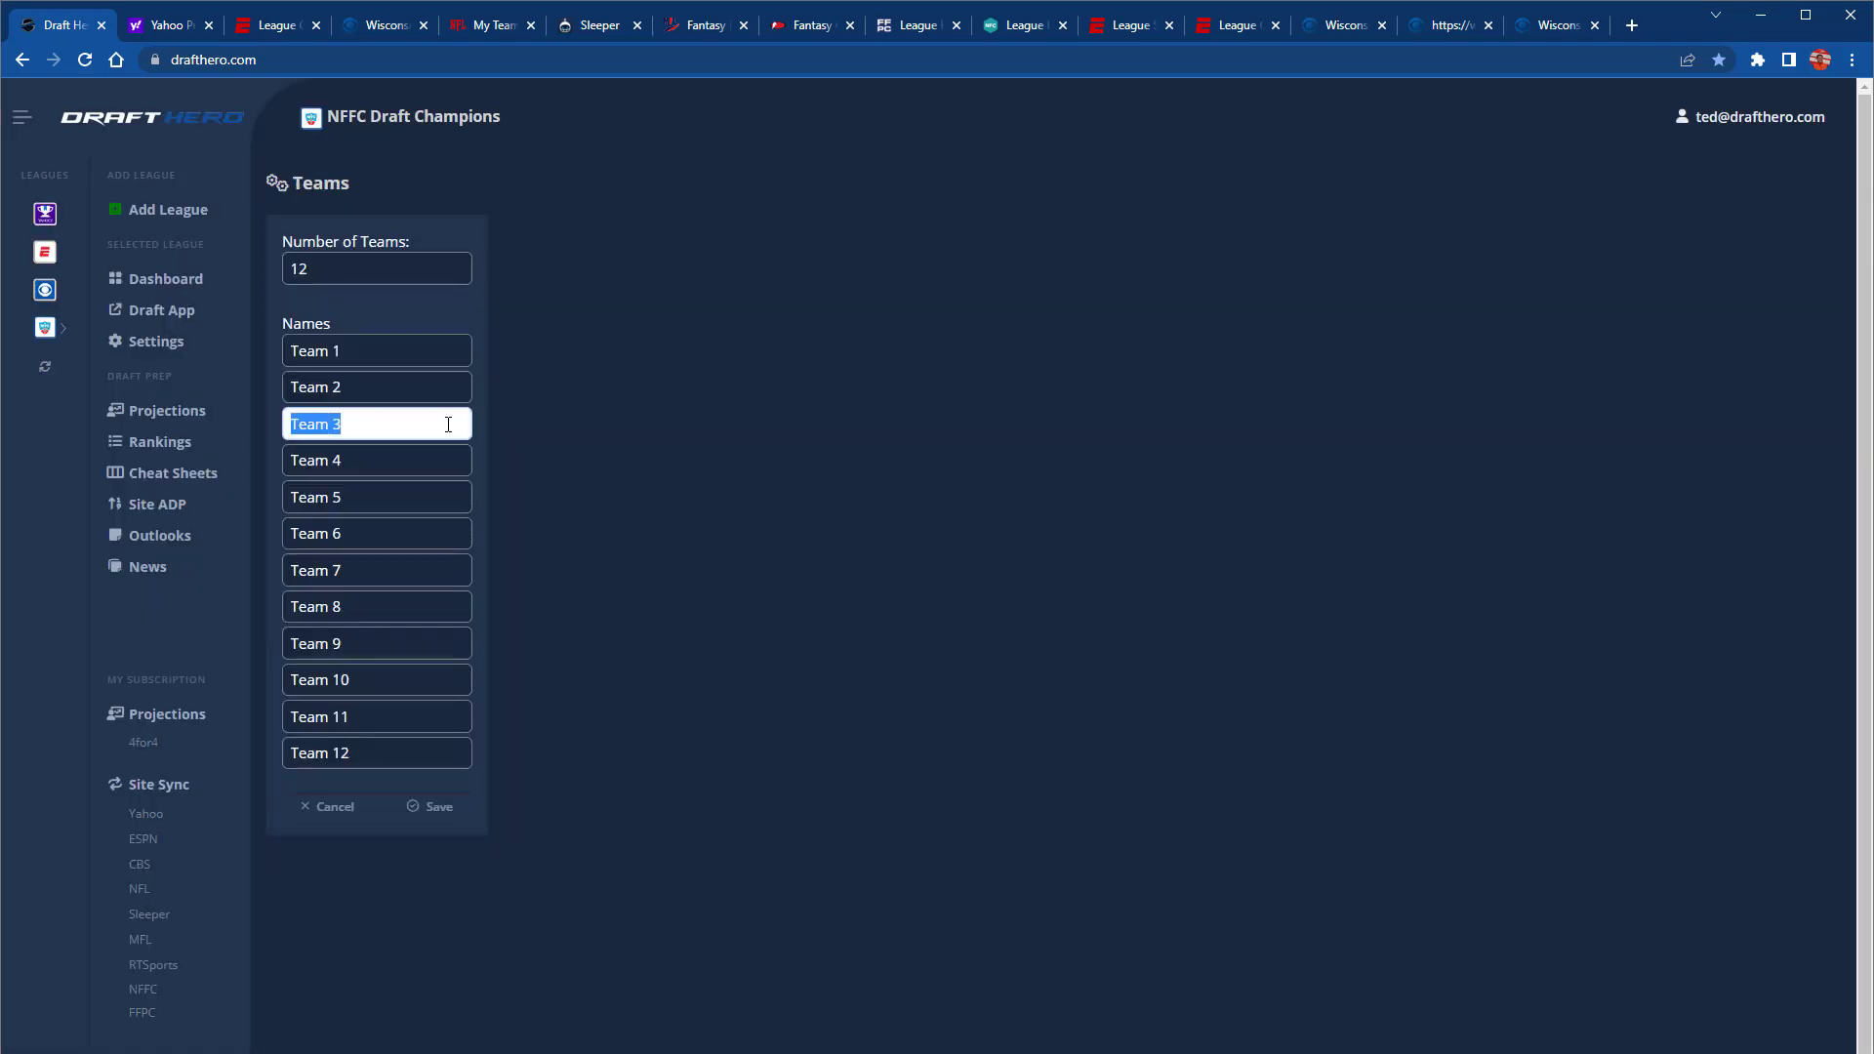
text(Draft Hero)
click(426, 806)
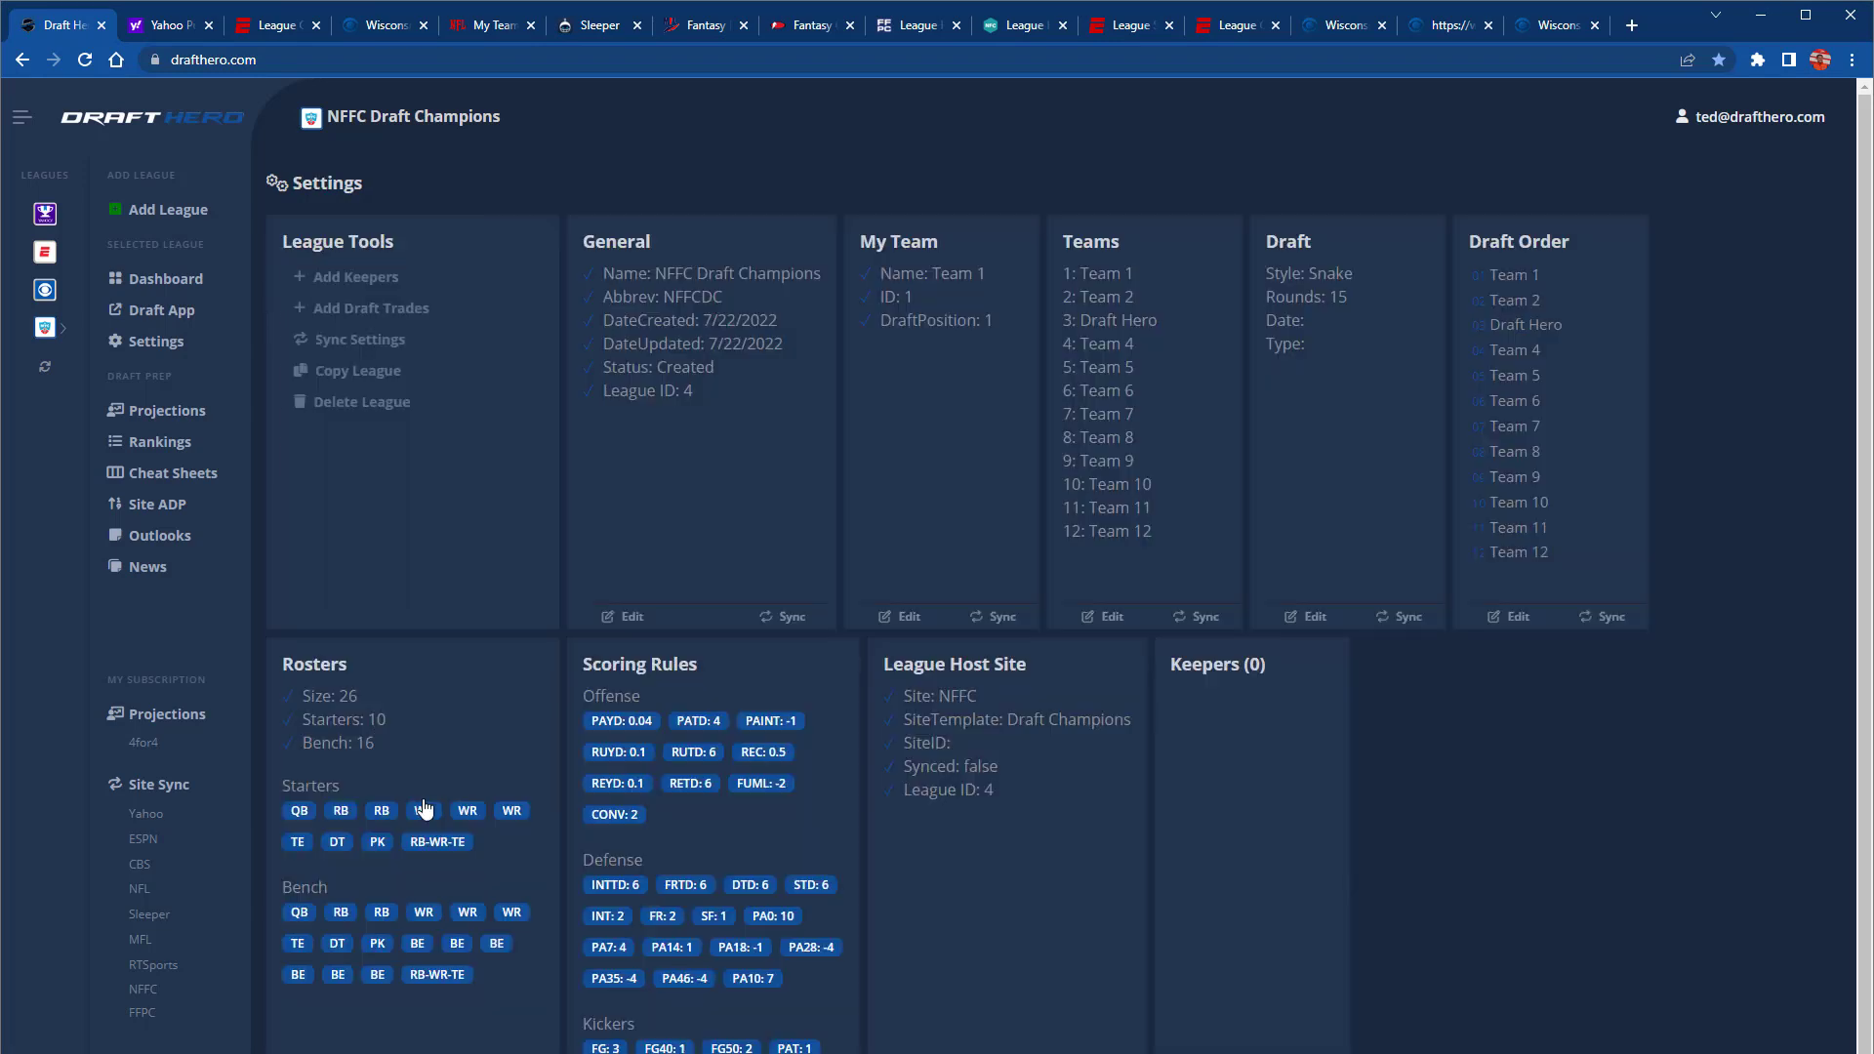
Make Draft Hero my team and move it to the ninth draft slot
click(895, 617)
click(430, 269)
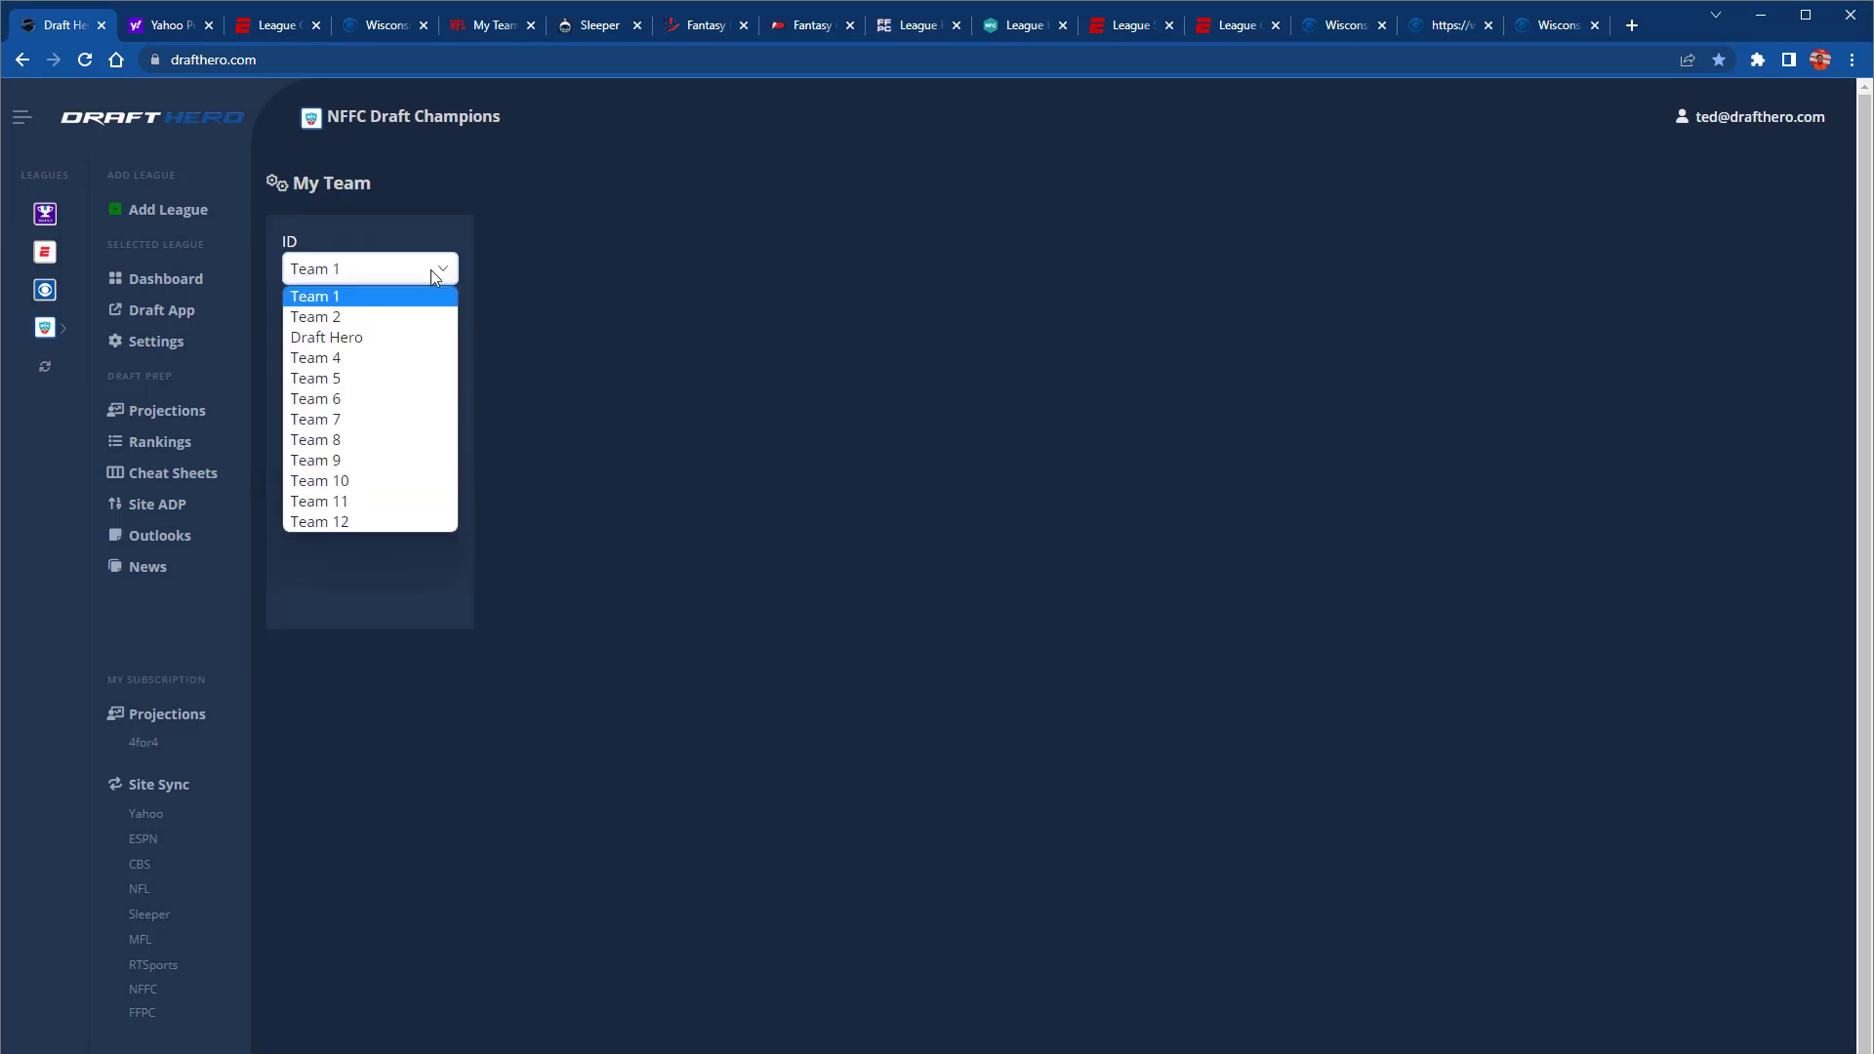
click(412, 334)
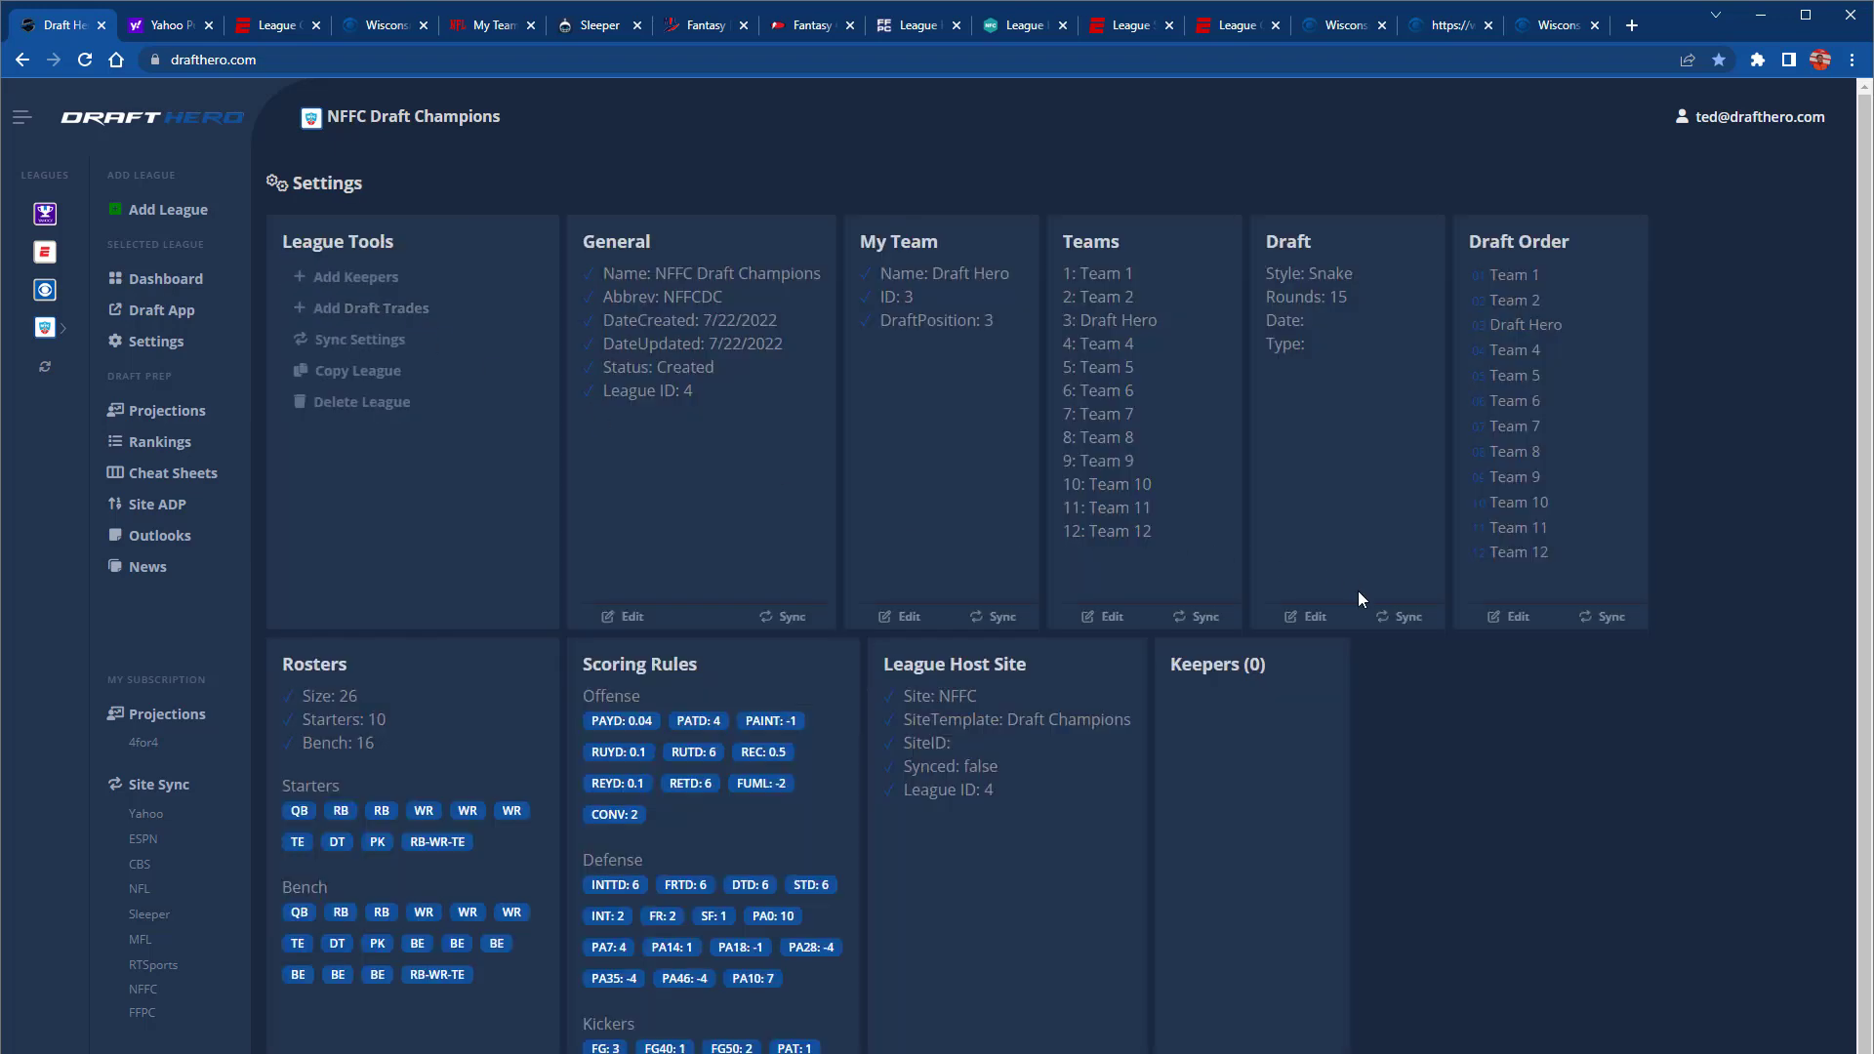
click(1494, 620)
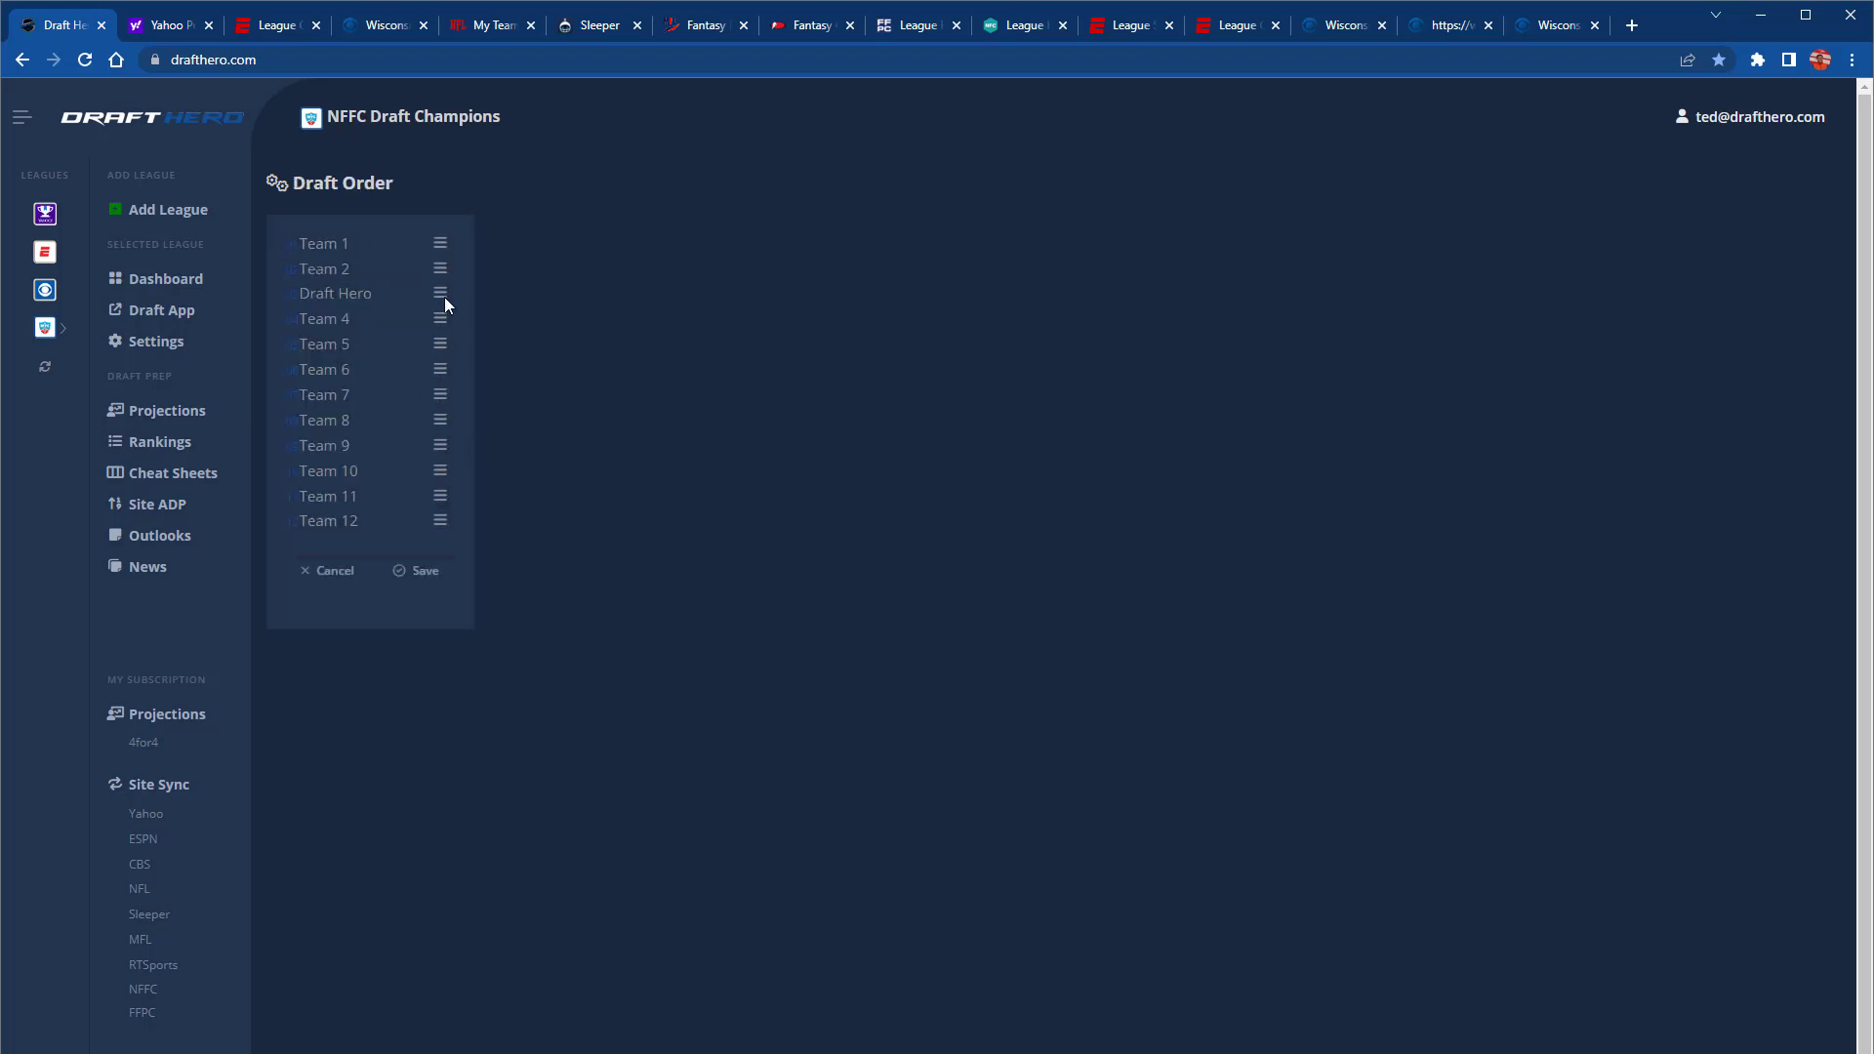
drag(440, 293, 436, 445)
click(414, 576)
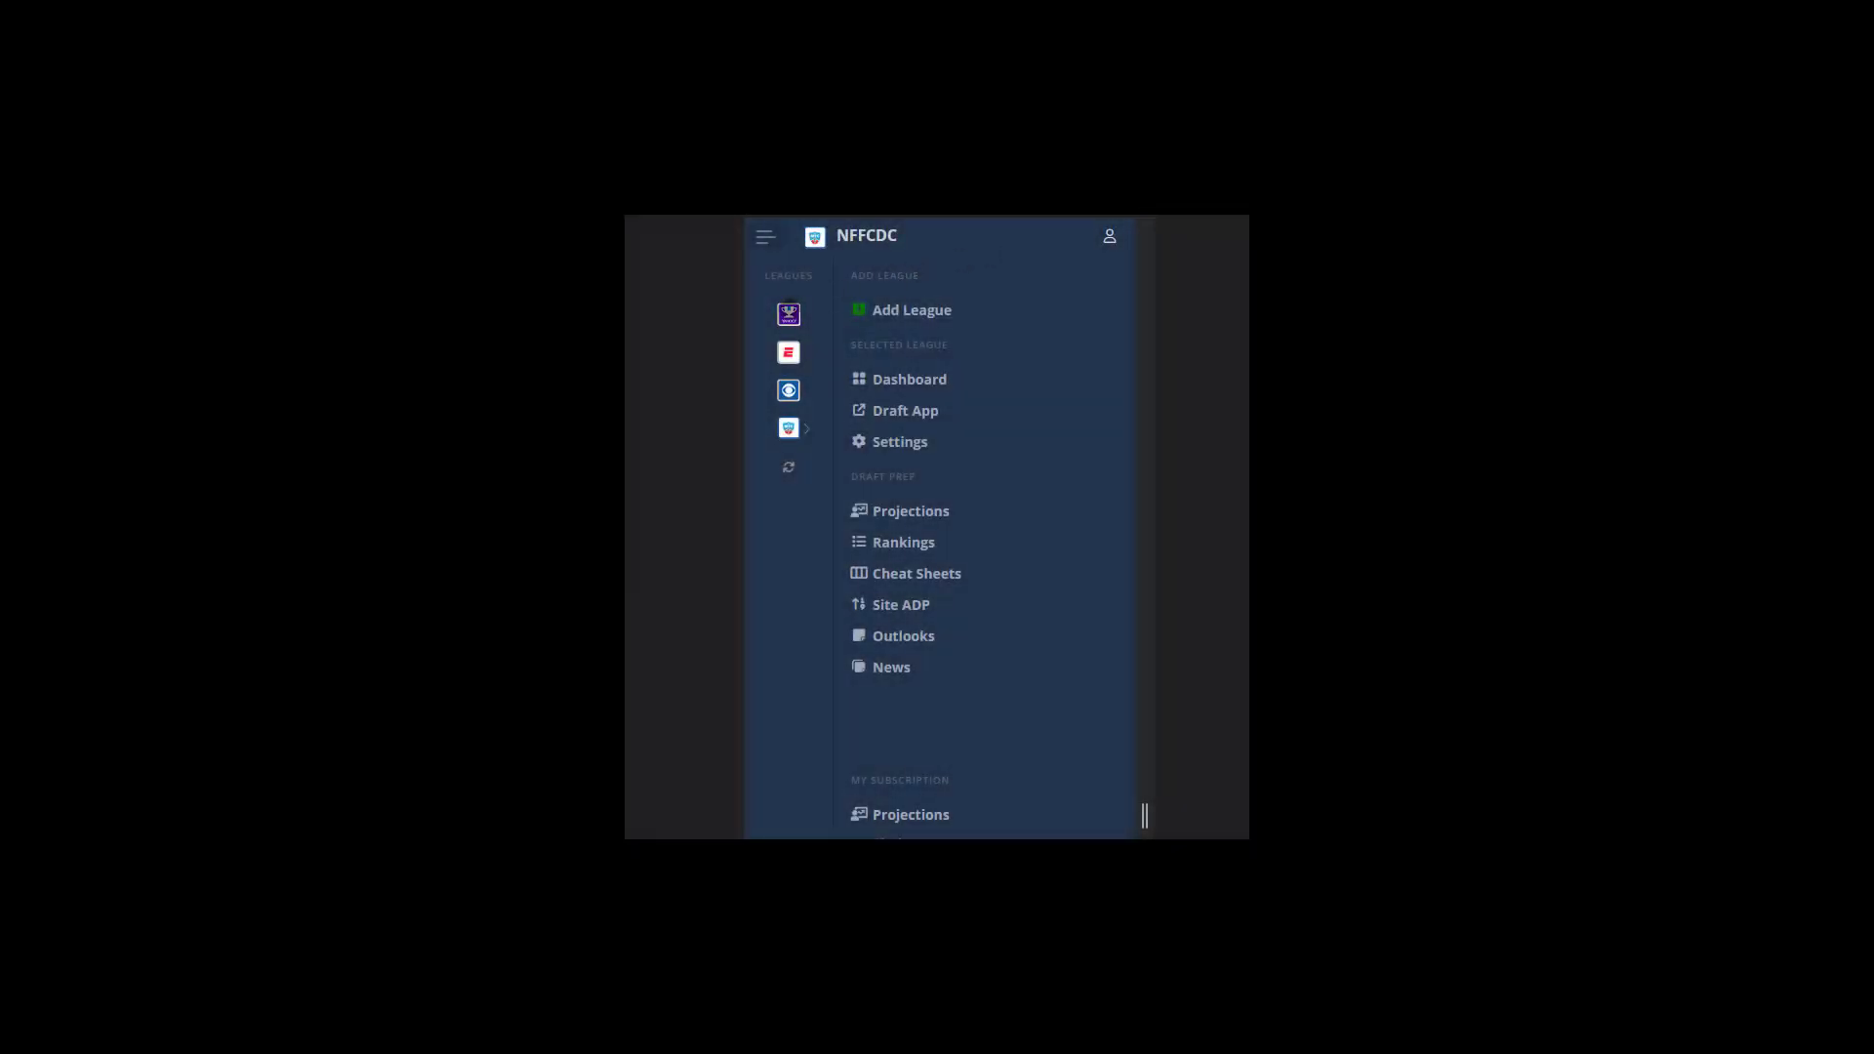
Switch to the 19523 league dashboard and scroll through it
click(788, 312)
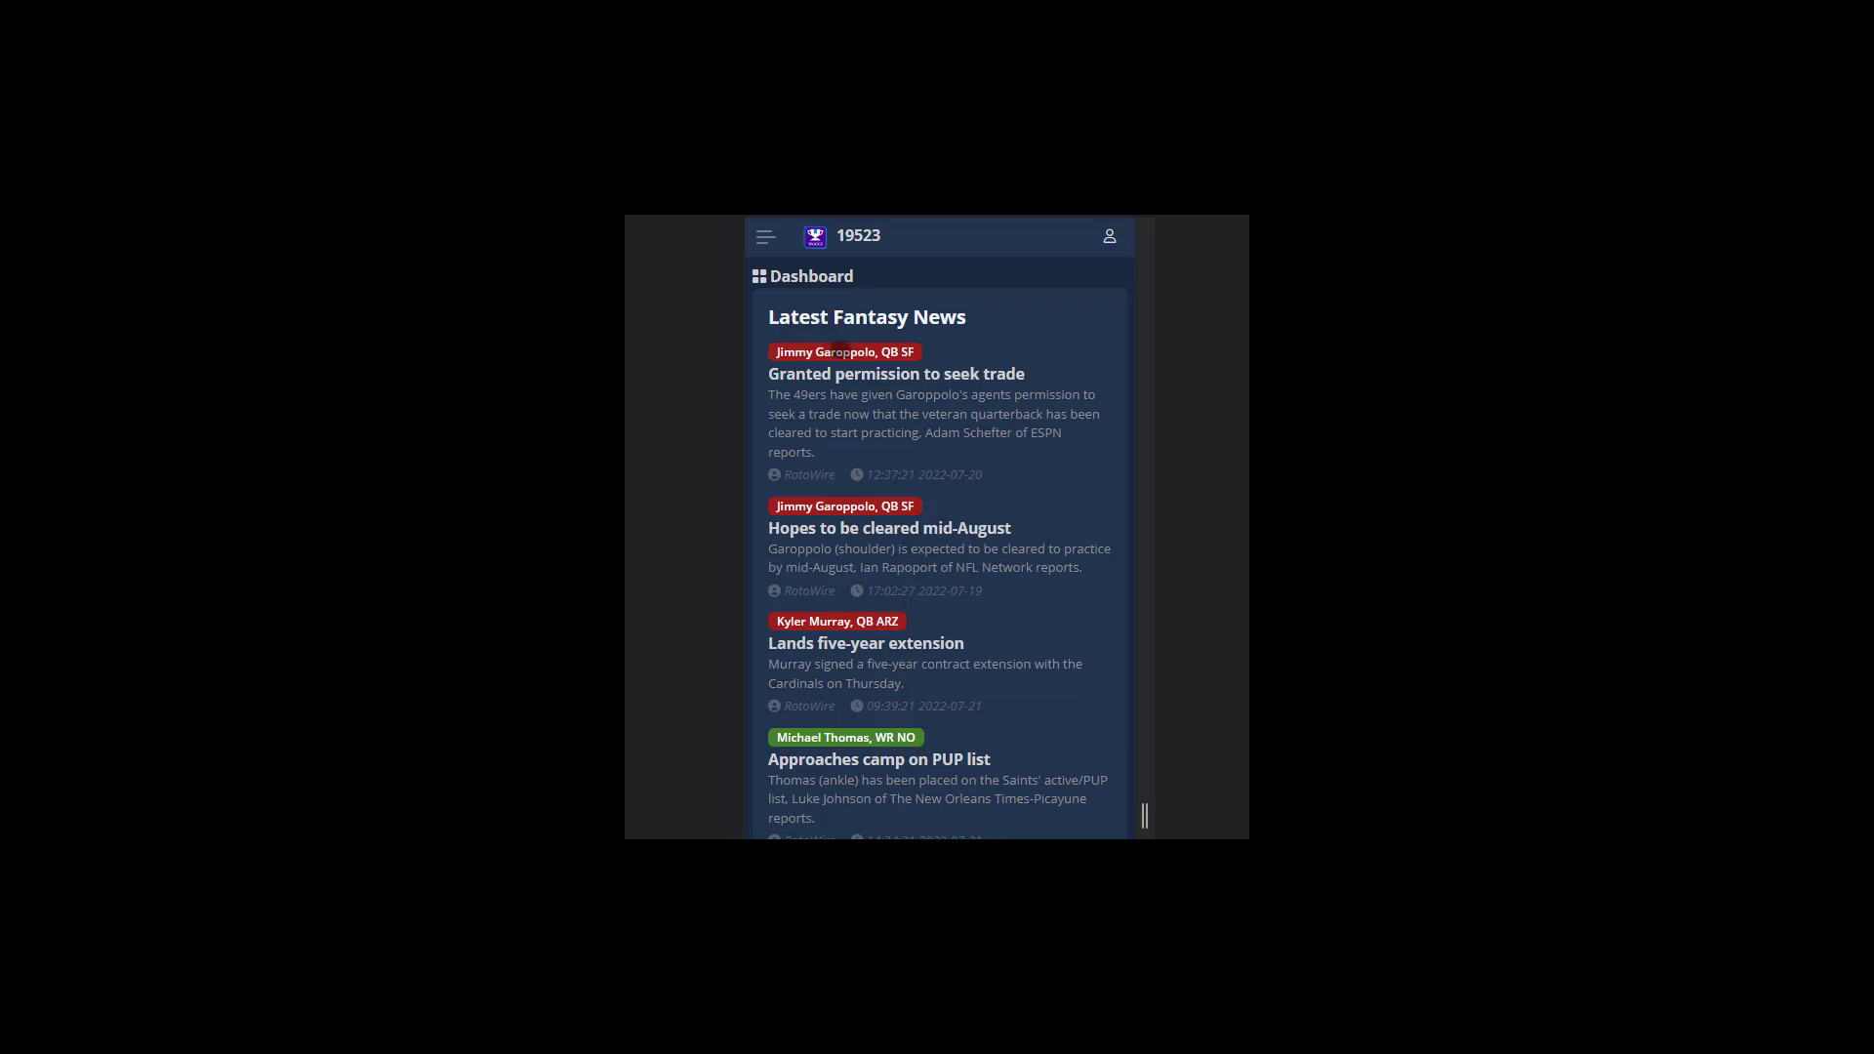
scroll(883, 455, down, 3)
scroll(883, 455, down, 2)
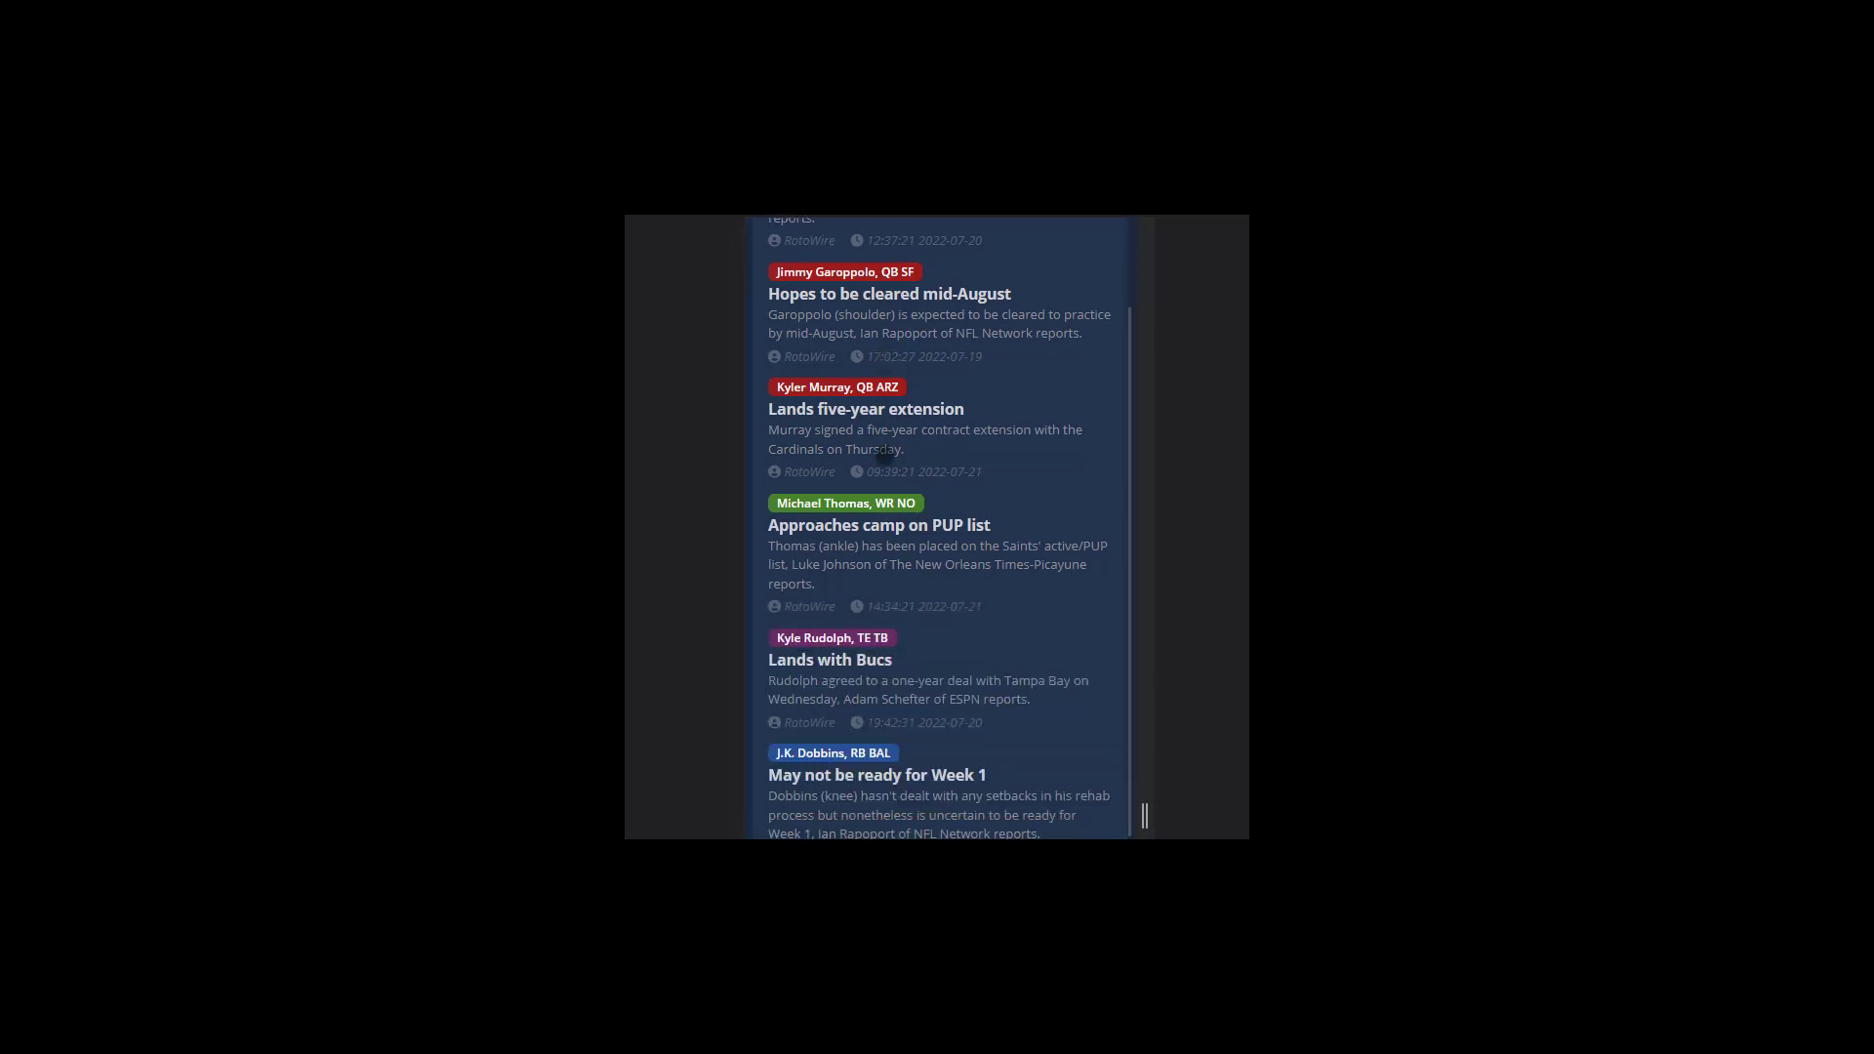
scroll(851, 324, up, 5)
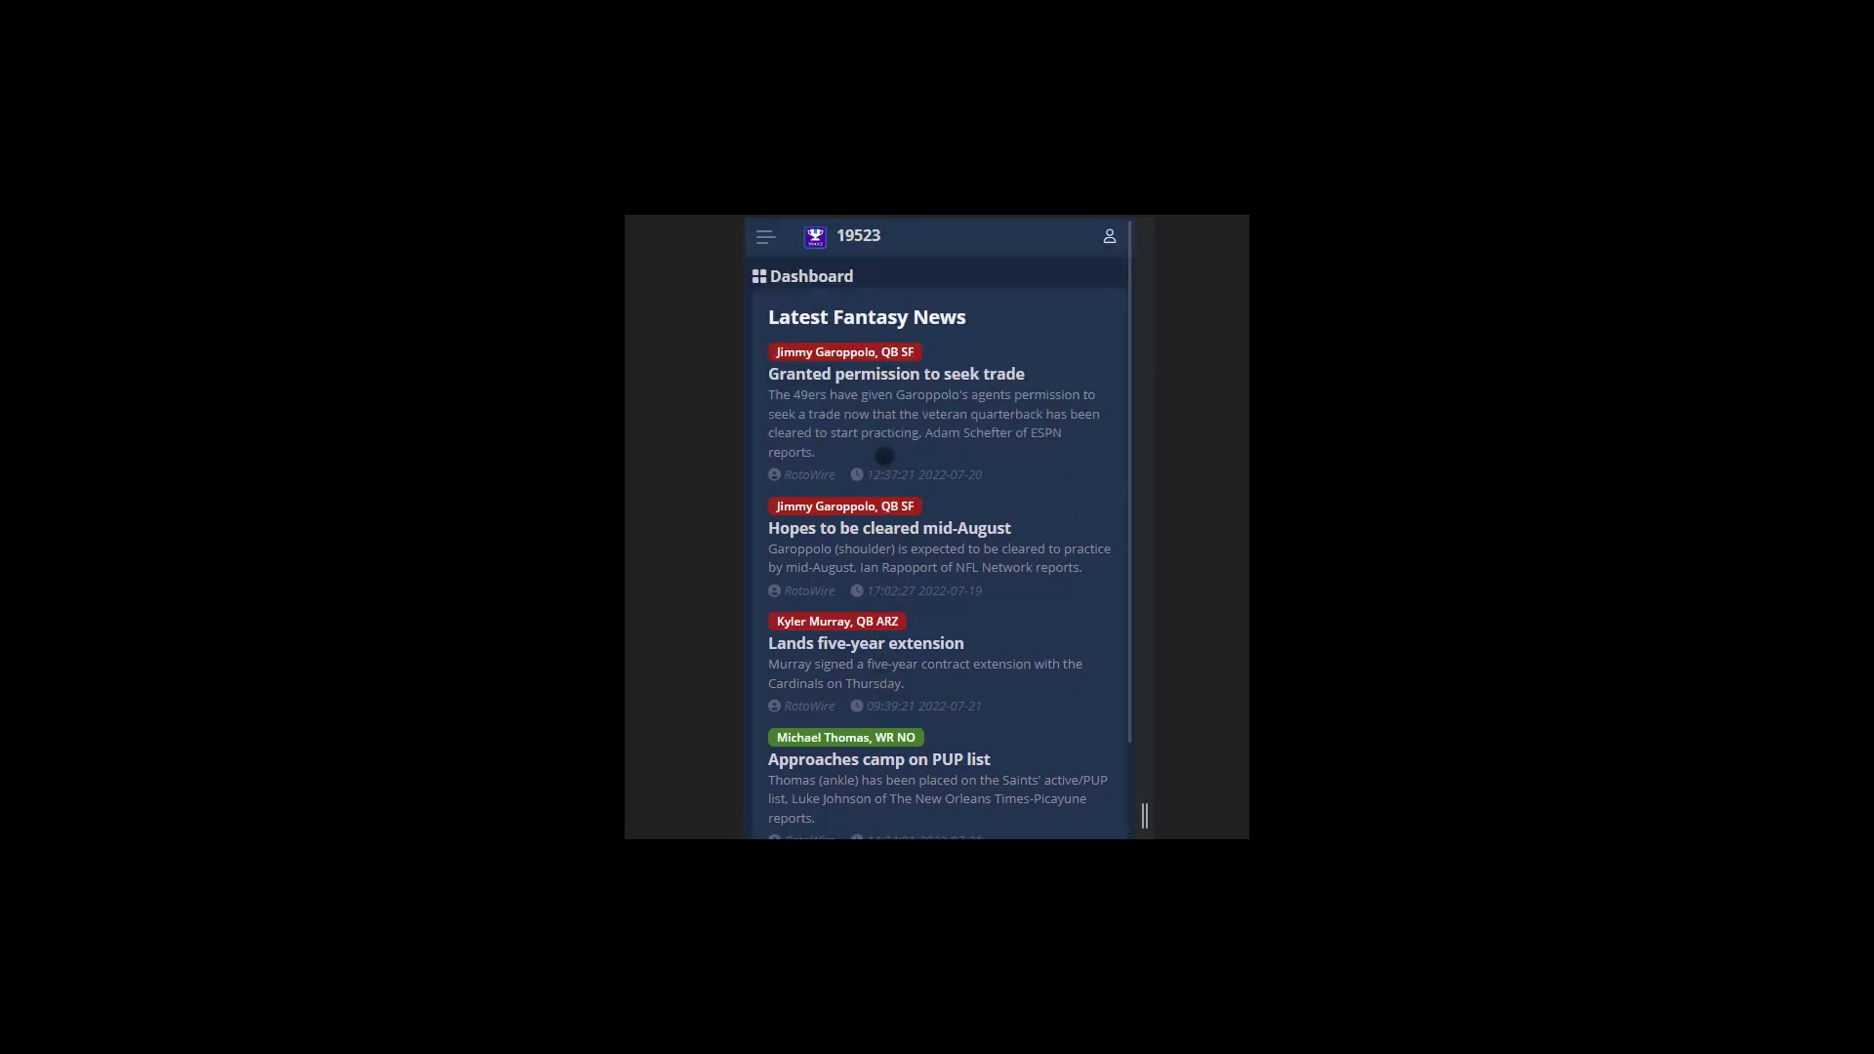
View the QB projections for the WISCOFFL league, then the NFFCDC league
click(767, 244)
click(915, 516)
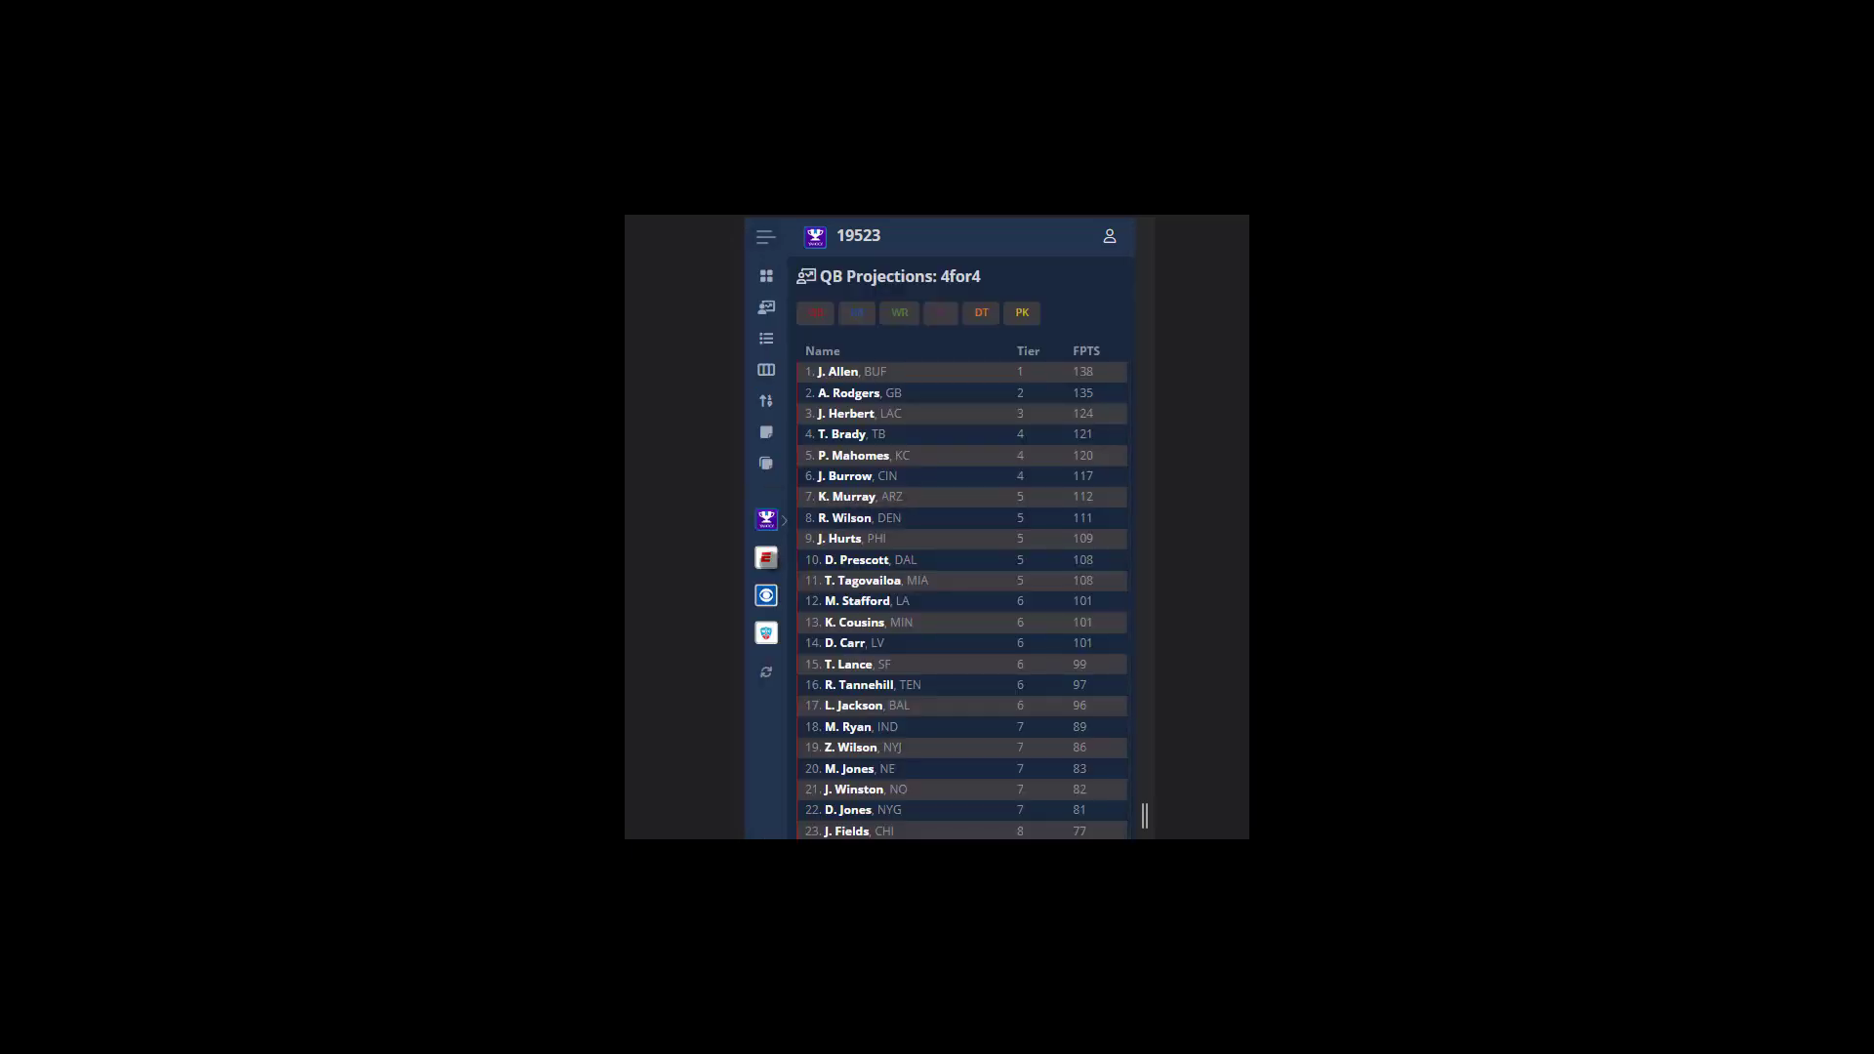
click(767, 558)
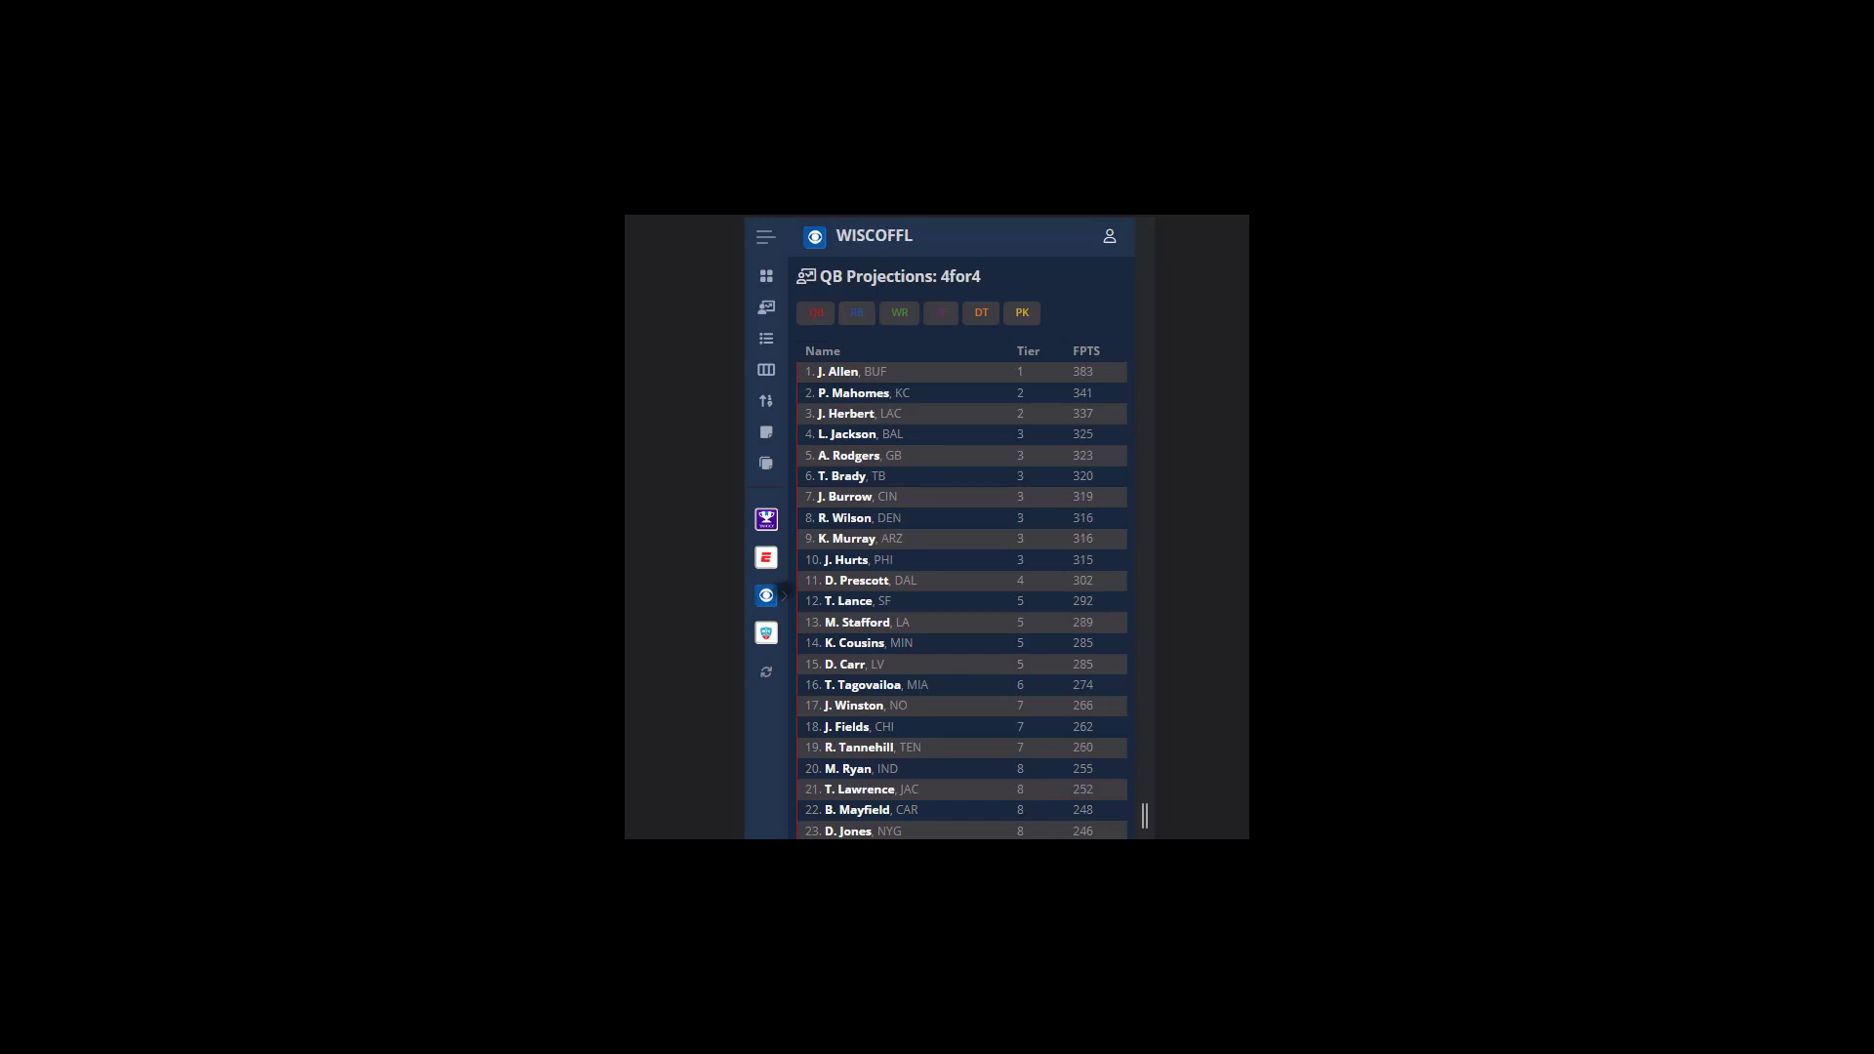
click(766, 632)
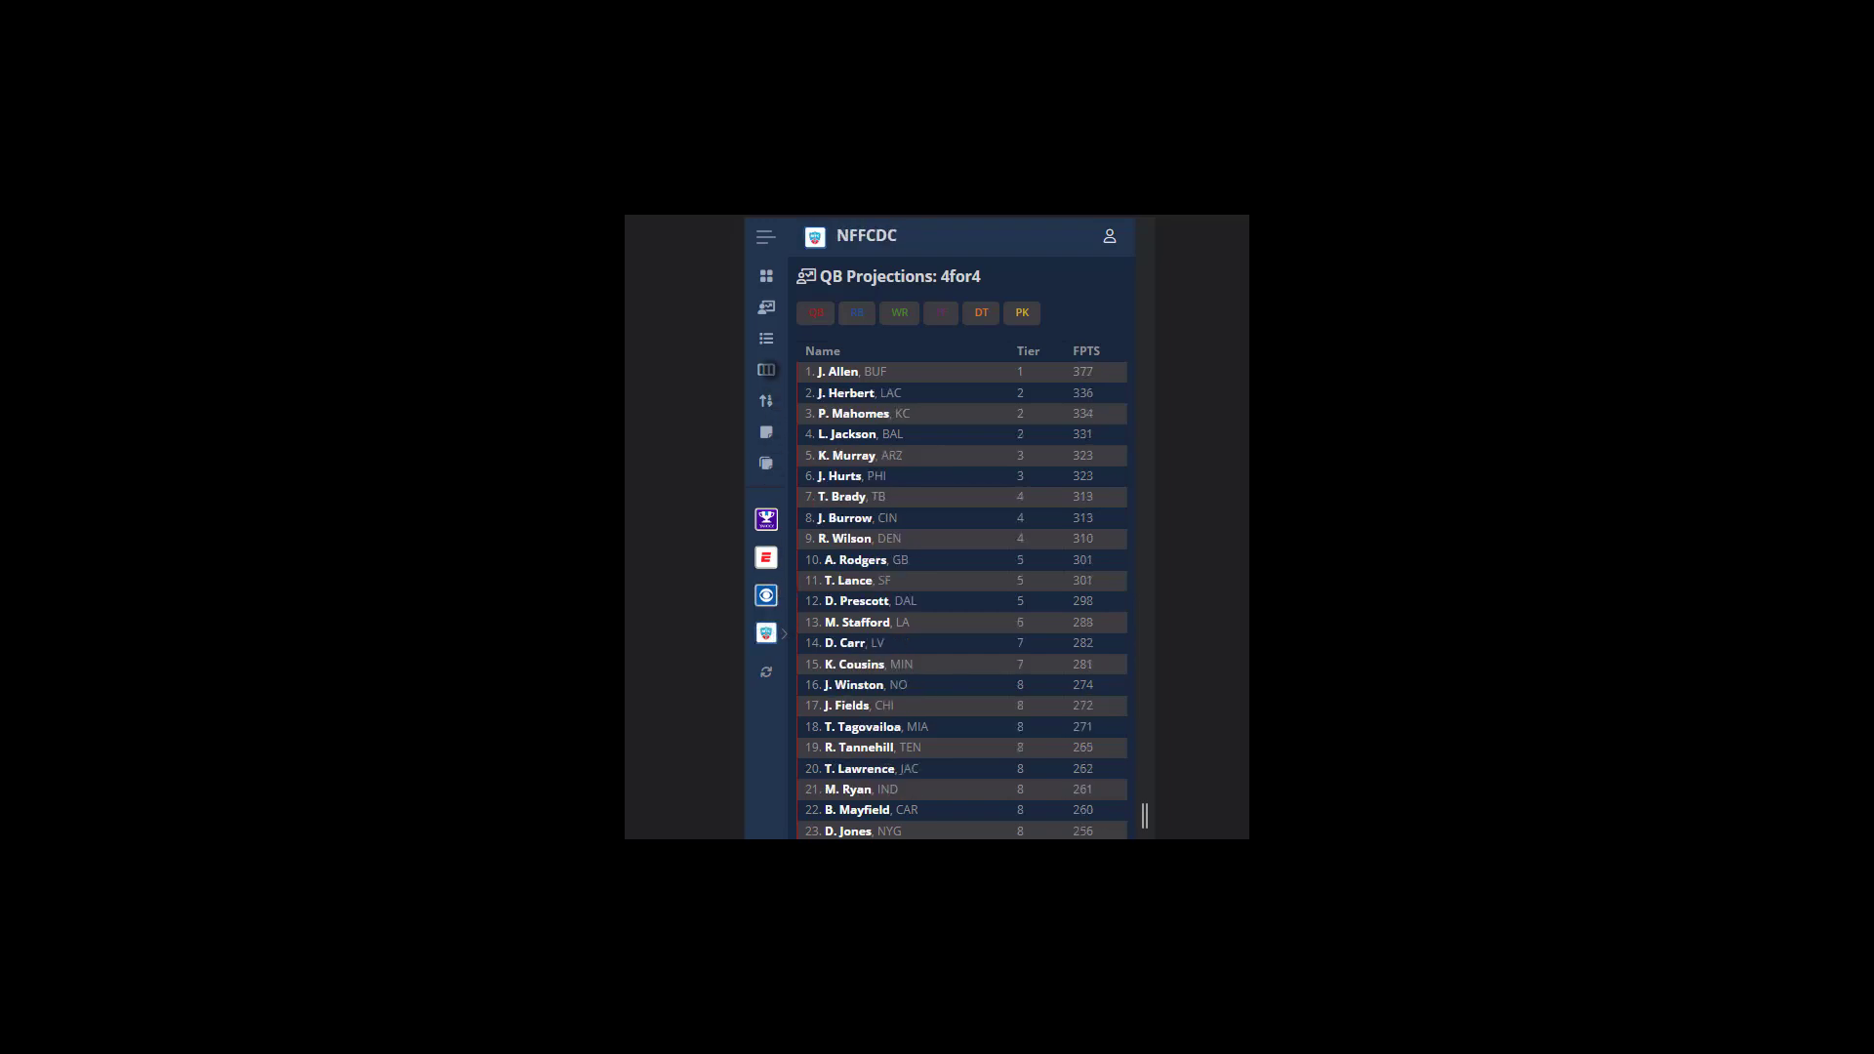
Browse the QB rankings and RB cheat sheet, then bring up the NFFC ADP list
click(766, 338)
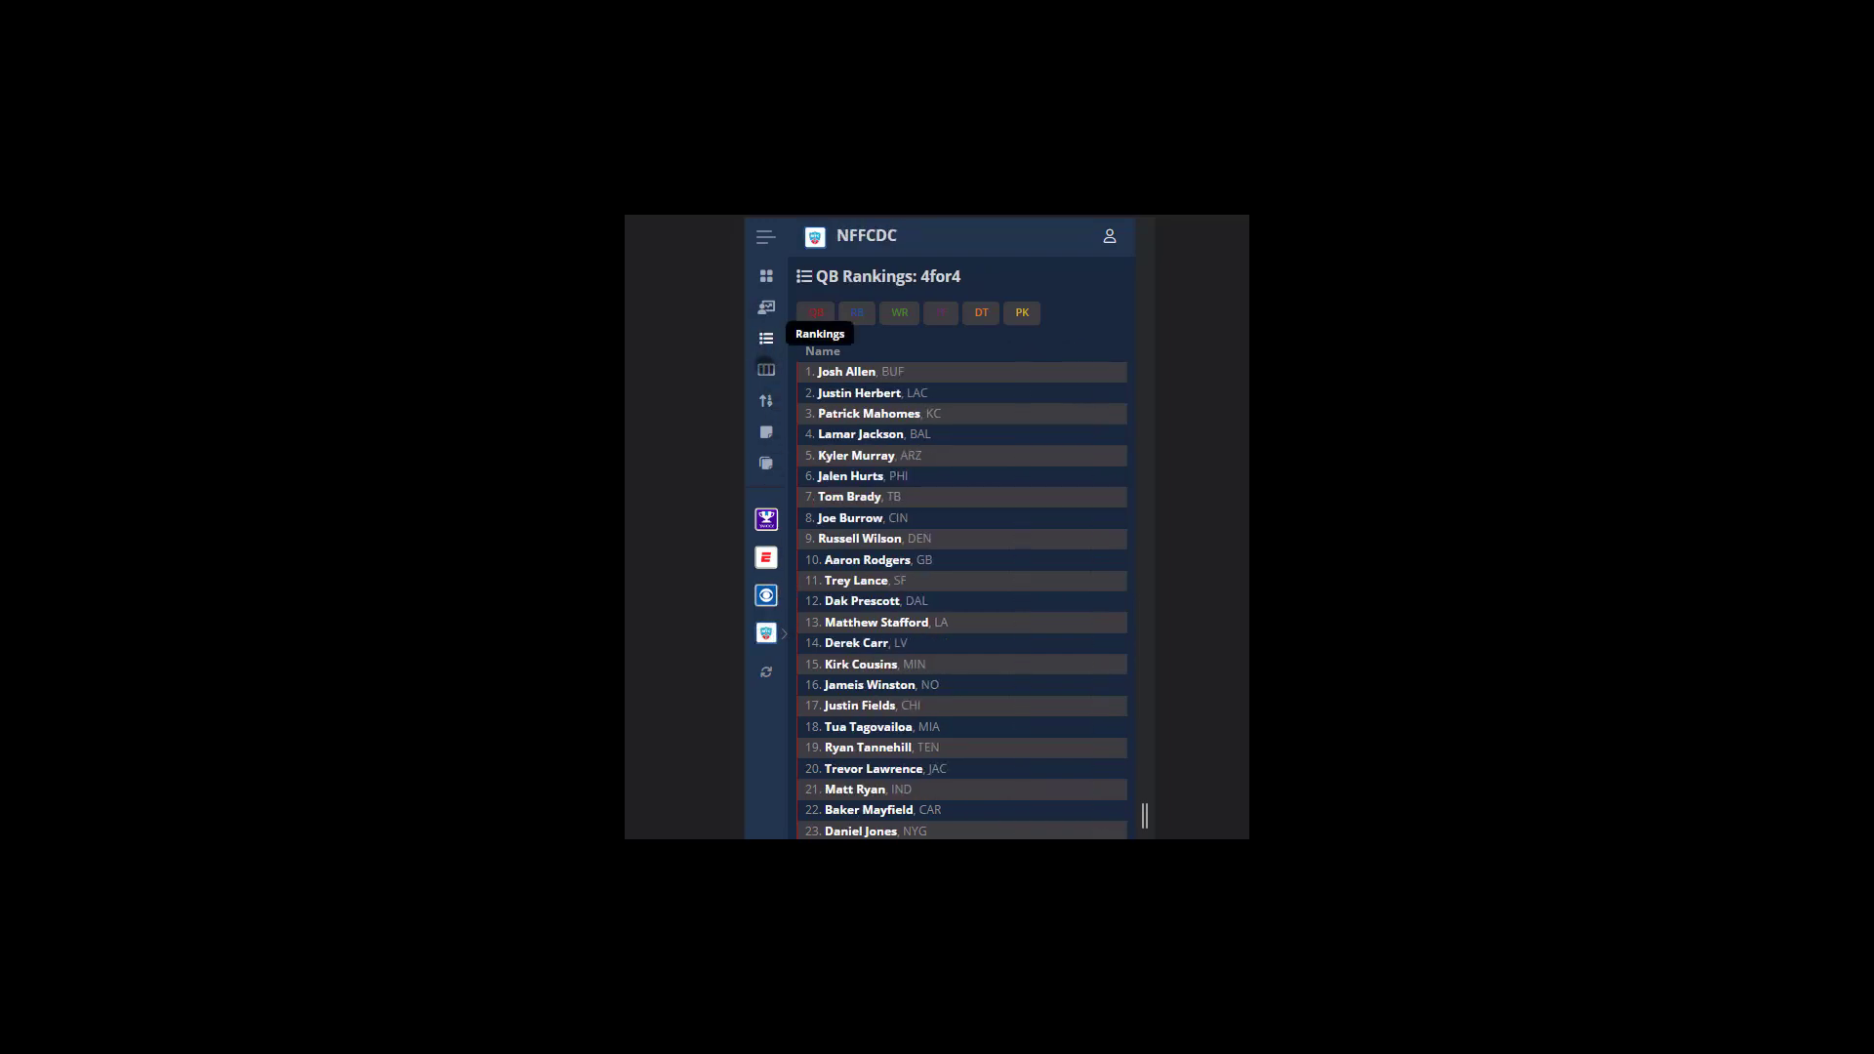
click(767, 369)
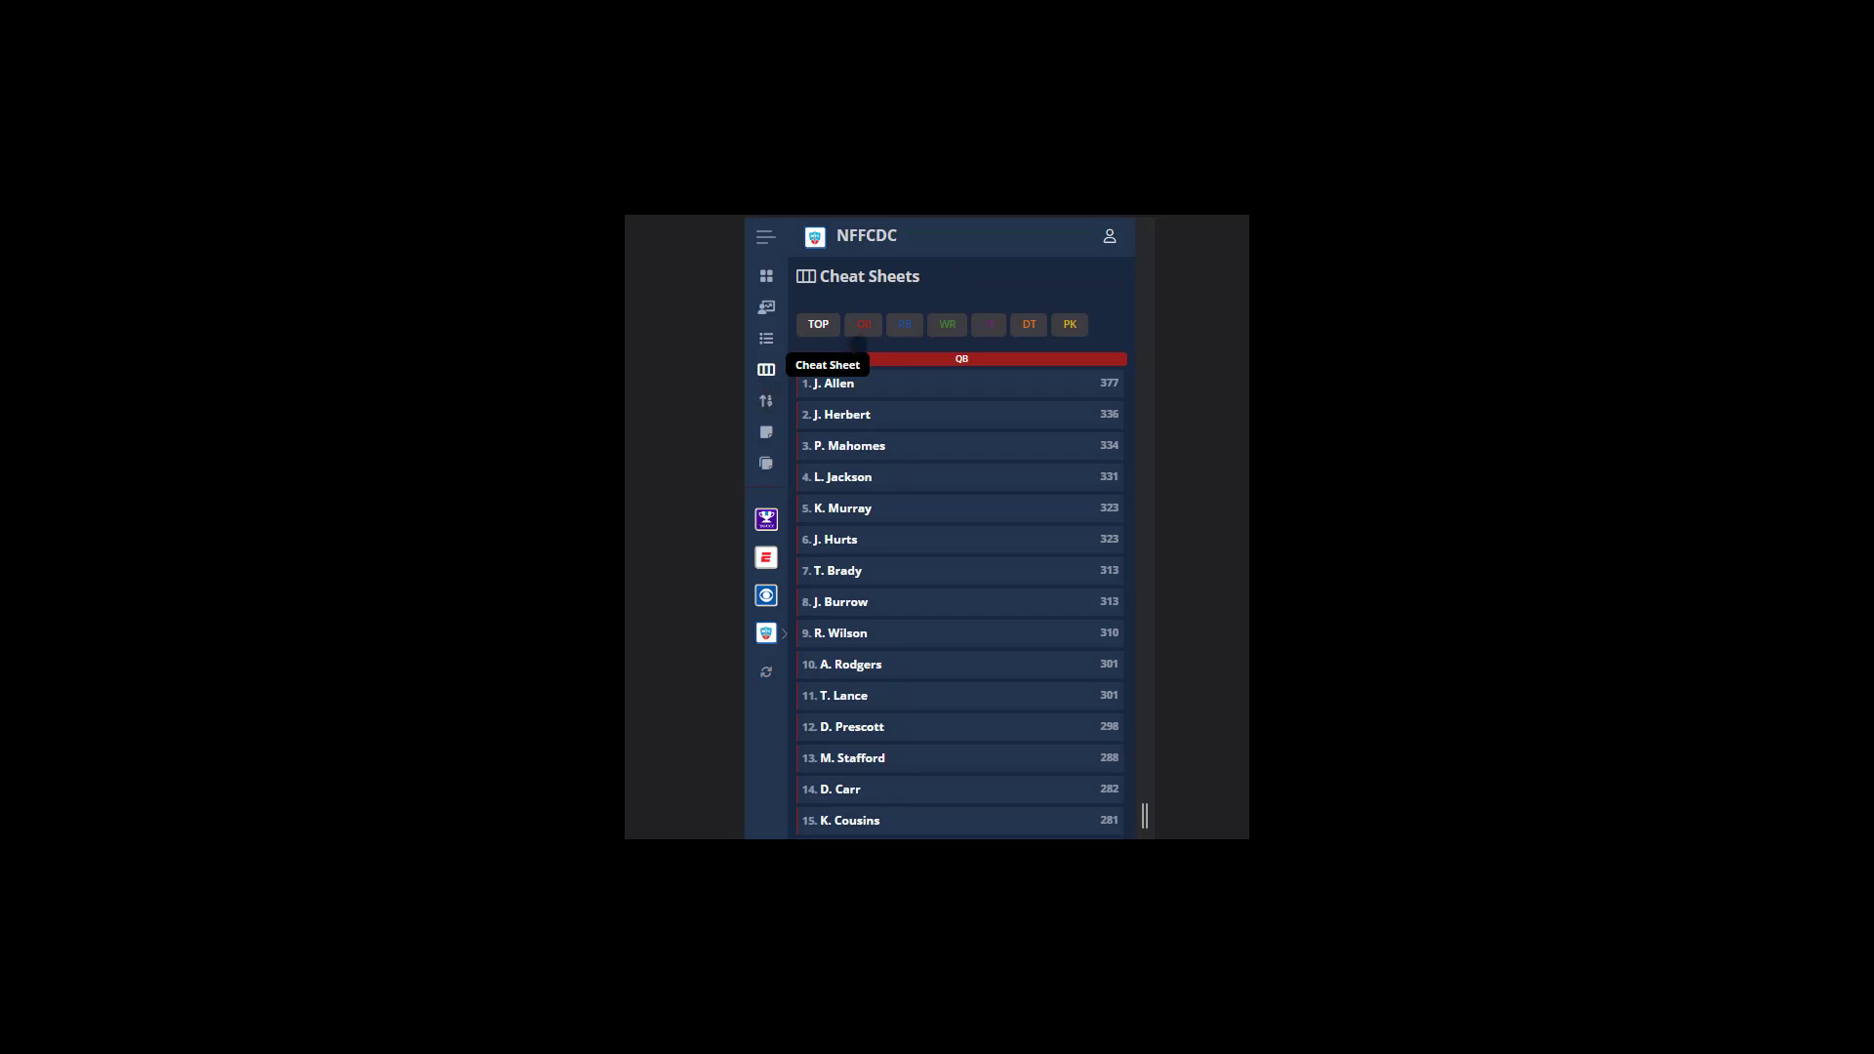
click(905, 324)
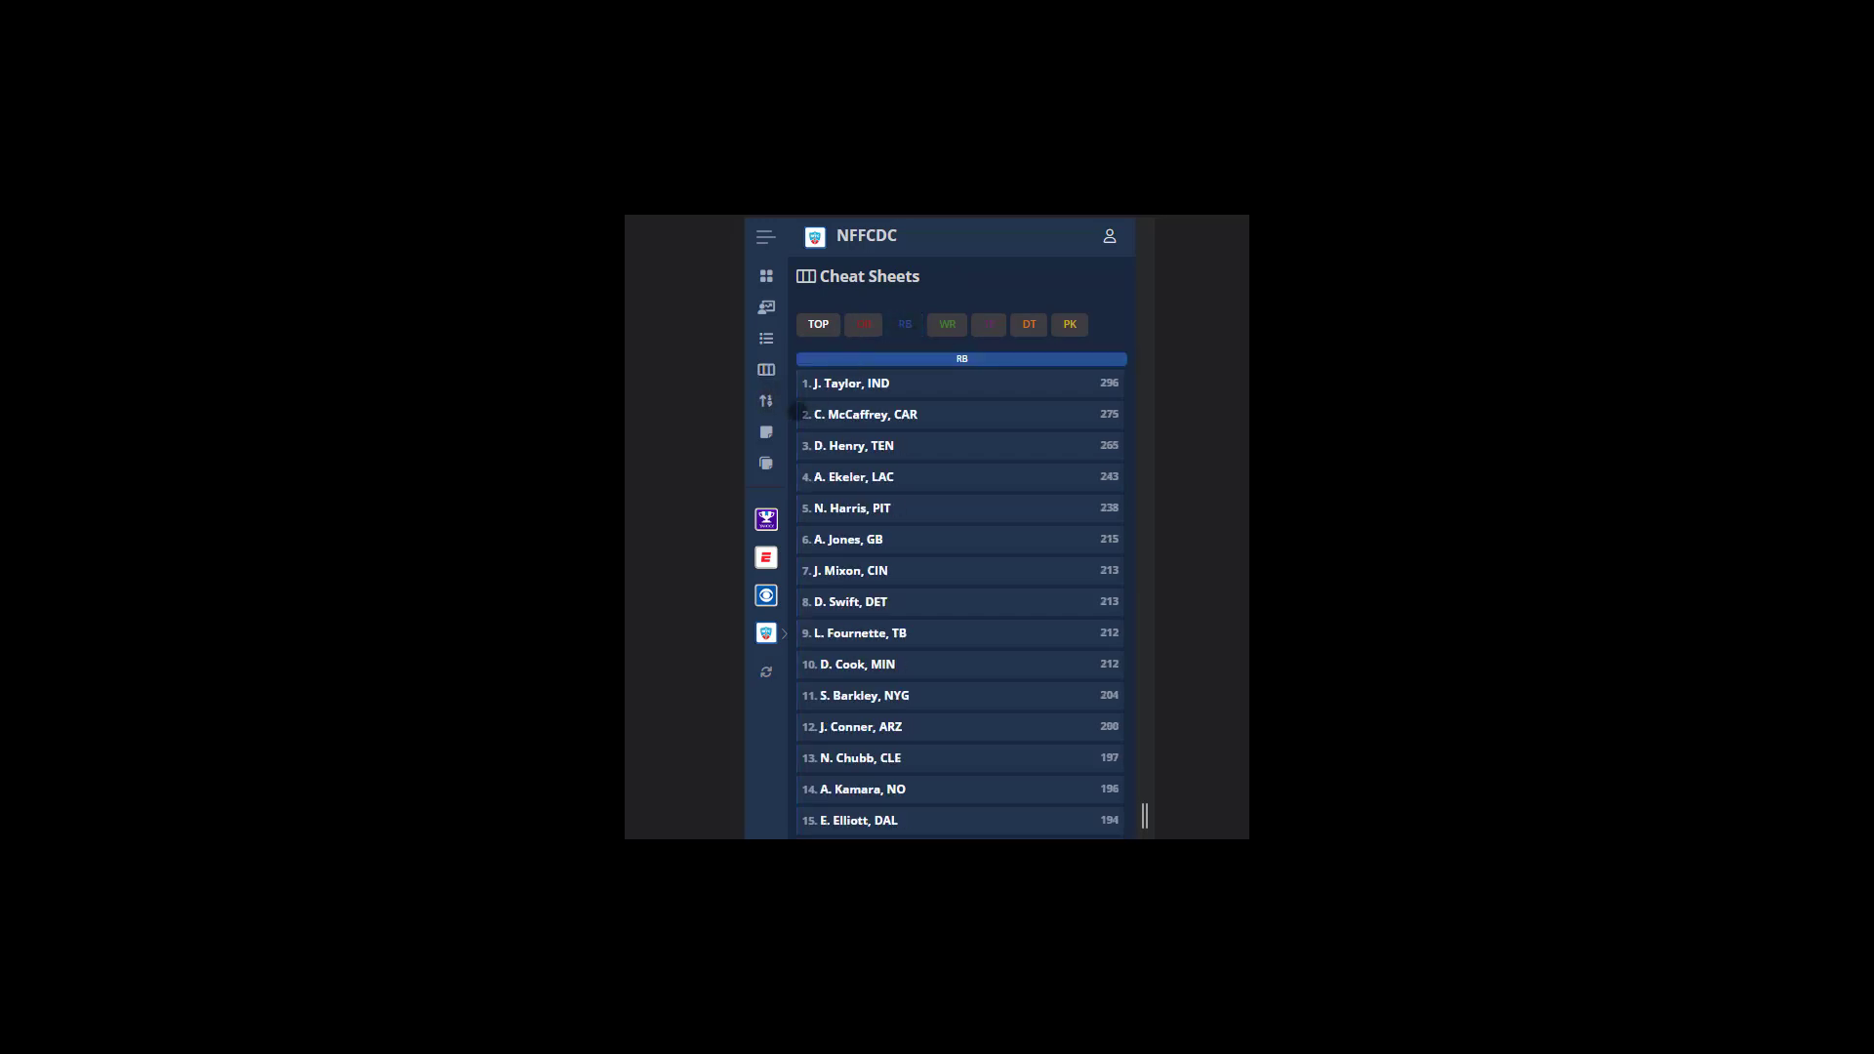
click(766, 402)
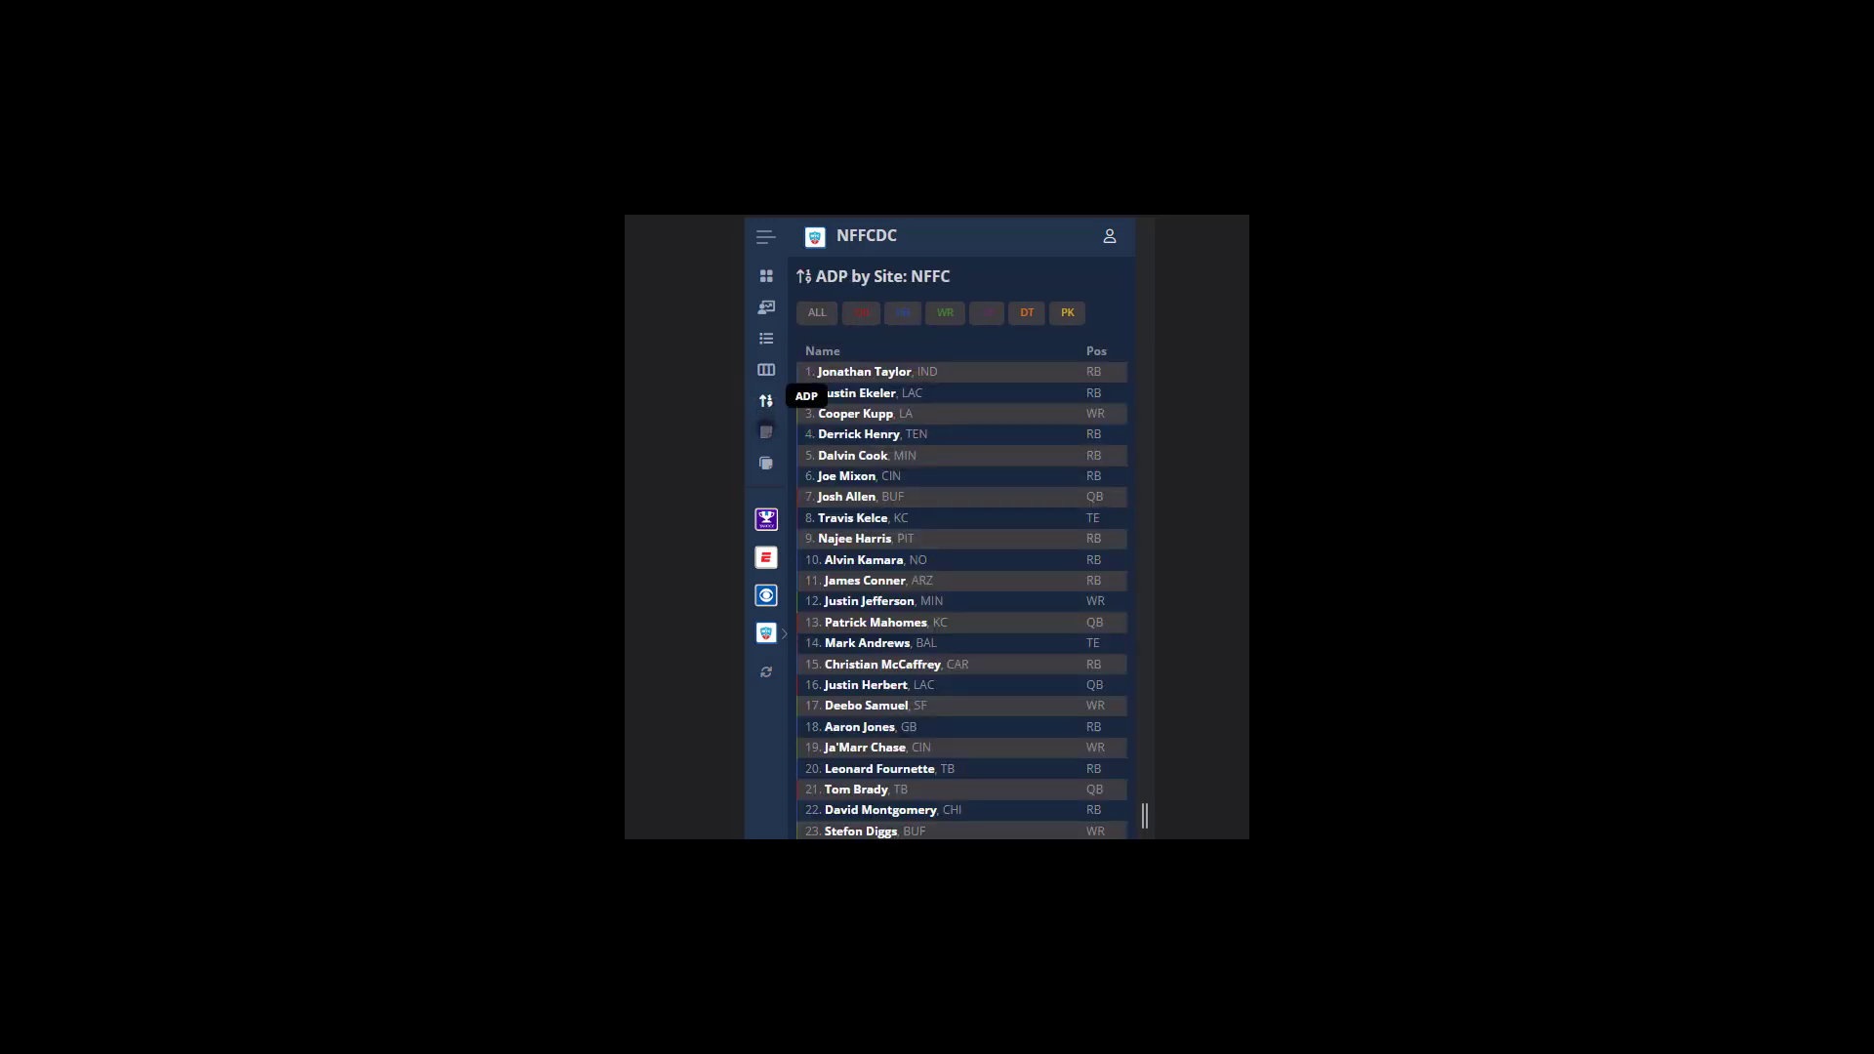